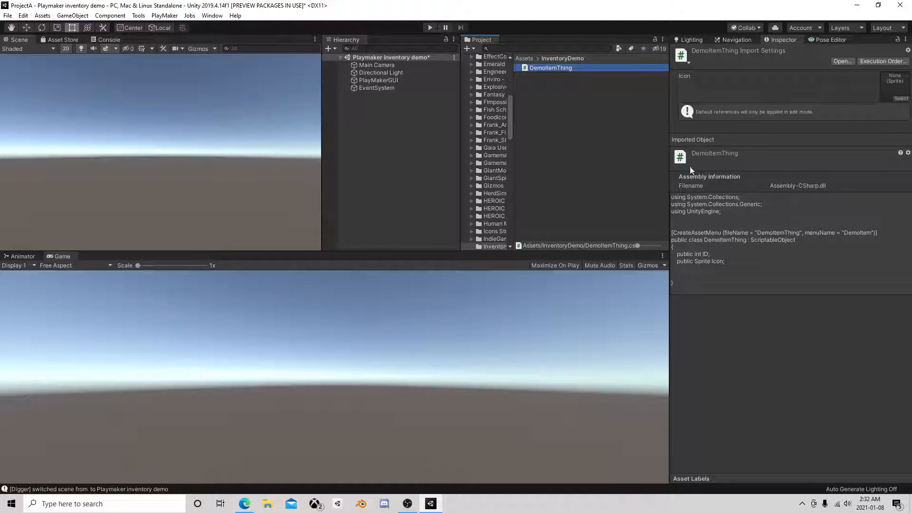
Enlarge the Scene view area and add a Terrain object to the scene, framing it in the view
{"action": "left_click", "coordinate": [569, 162]}
{"action": "left_click_drag", "start_coordinate": [393, 248], "coordinate": [390, 364]}
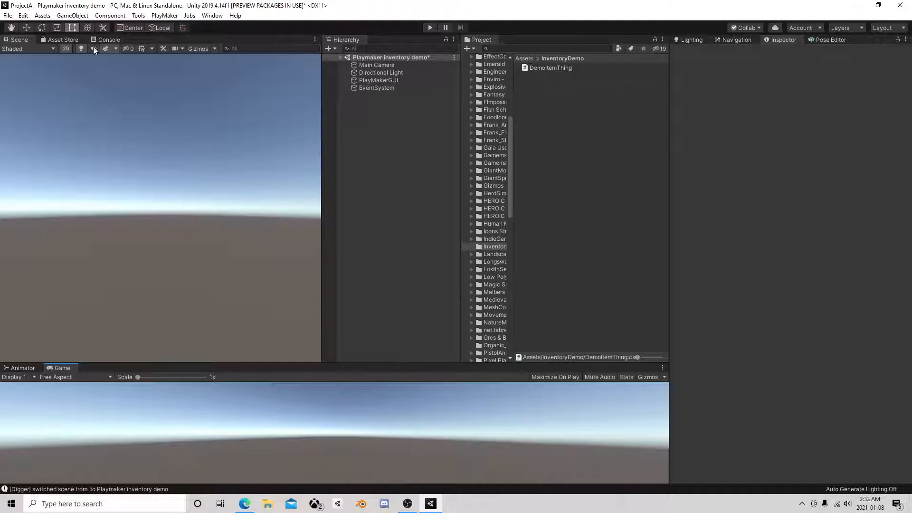
{"action": "left_click", "coordinate": [72, 15]}
{"action": "mouse_move", "coordinate": [107, 51]}
{"action": "left_click", "coordinate": [204, 177]}
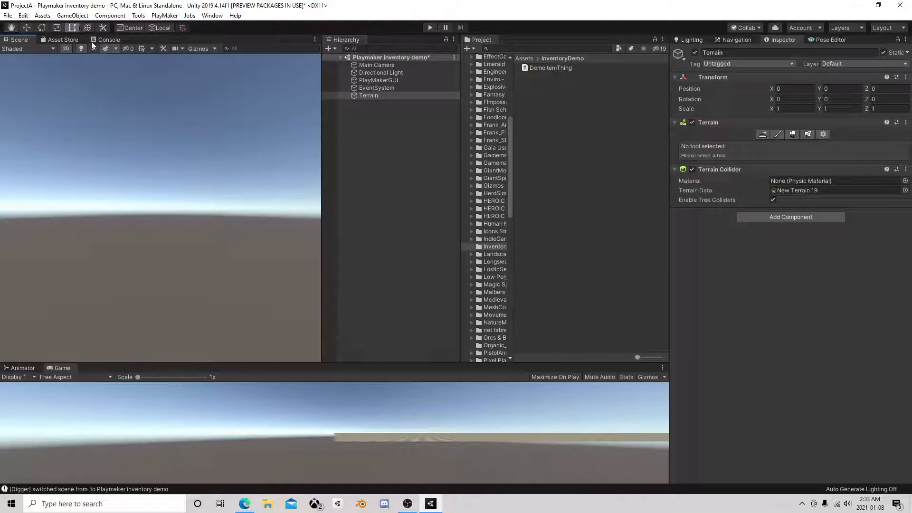
{"action": "double_click", "coordinate": [370, 96]}
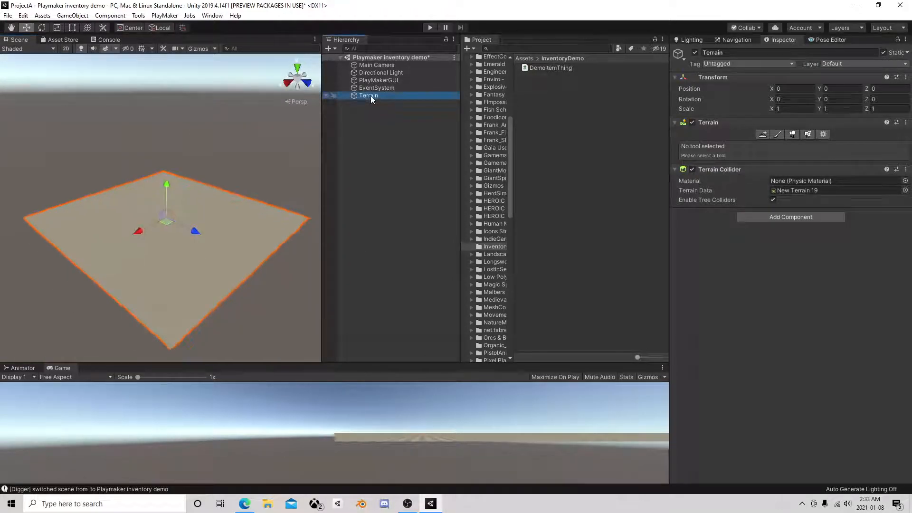
{"action": "scroll", "coordinate": [181, 204], "scroll_direction": "up", "scroll_amount": 6}
{"action": "right_click_drag", "start_coordinate": [197, 207], "coordinate": [236, 139]}
{"action": "left_click", "coordinate": [399, 138]}
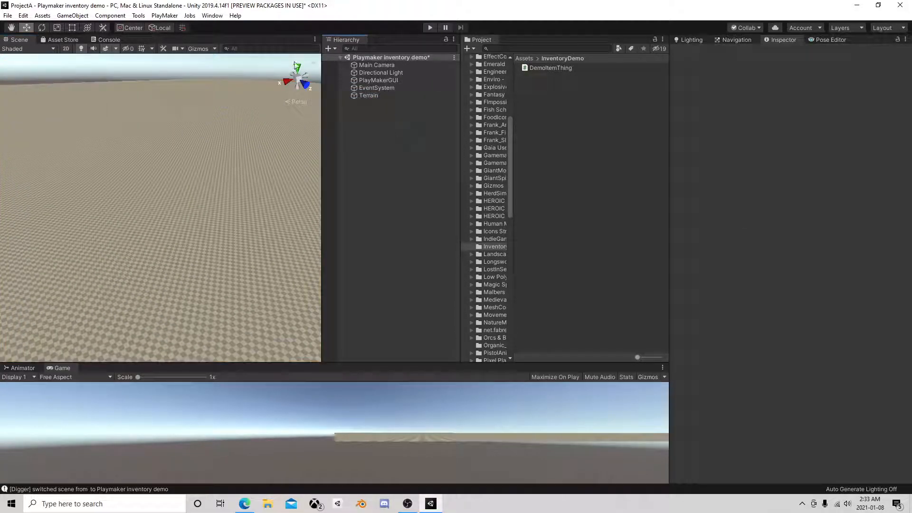
Add a 3D capsule to the scene and set its Y position to 0
{"action": "left_click", "coordinate": [95, 15]}
{"action": "mouse_move", "coordinate": [72, 15]}
{"action": "mouse_move", "coordinate": [83, 47]}
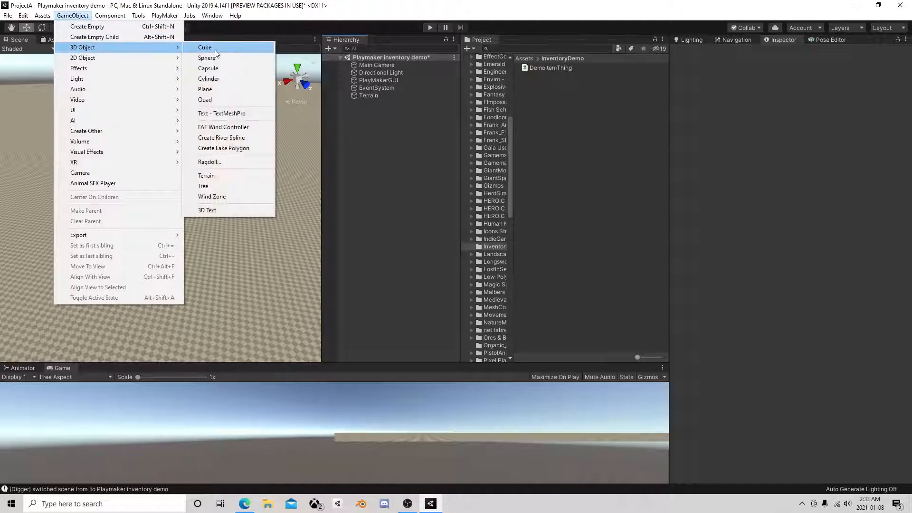
{"action": "left_click", "coordinate": [208, 68]}
{"action": "left_click", "coordinate": [854, 90]}
{"action": "type", "text": "0"}
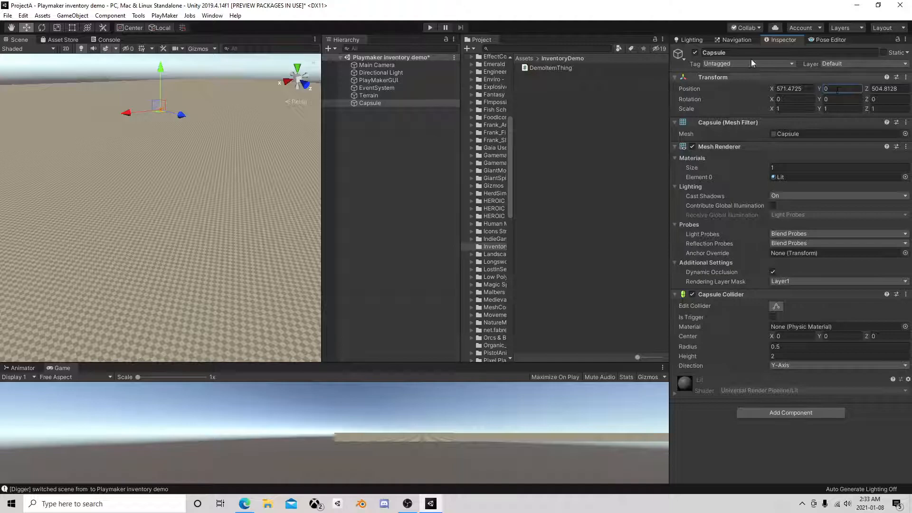
Move the capsule across the terrain to about X 695.5, Z 725.4 and rest it on the ground at about Y 1.02
{"action": "left_click_drag", "start_coordinate": [158, 112], "coordinate": [193, 217]}
{"action": "key", "text": "f"}
{"action": "right_click_drag", "start_coordinate": [181, 229], "coordinate": [195, 183]}
{"action": "middle_click_drag", "start_coordinate": [195, 183], "coordinate": [193, 180]}
{"action": "key", "text": "f"}
{"action": "key", "text": "w"}
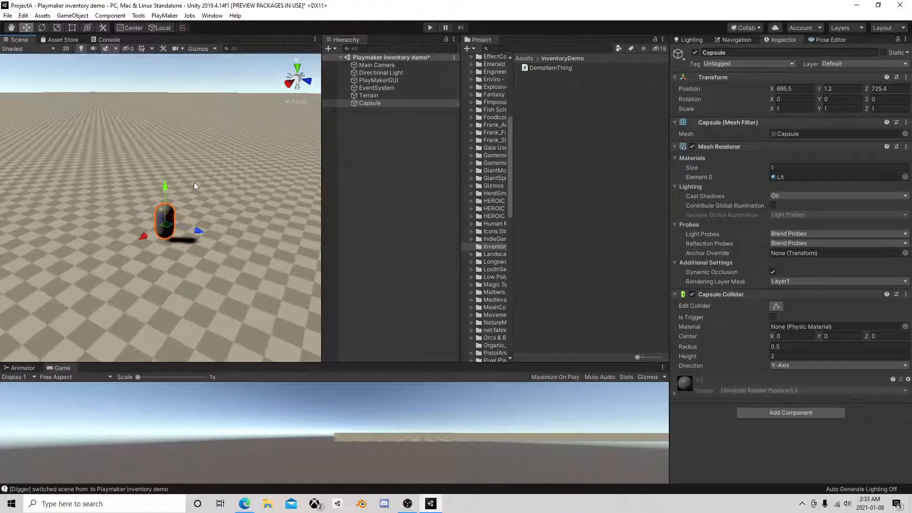
{"action": "left_click_drag", "start_coordinate": [166, 187], "coordinate": [167, 189]}
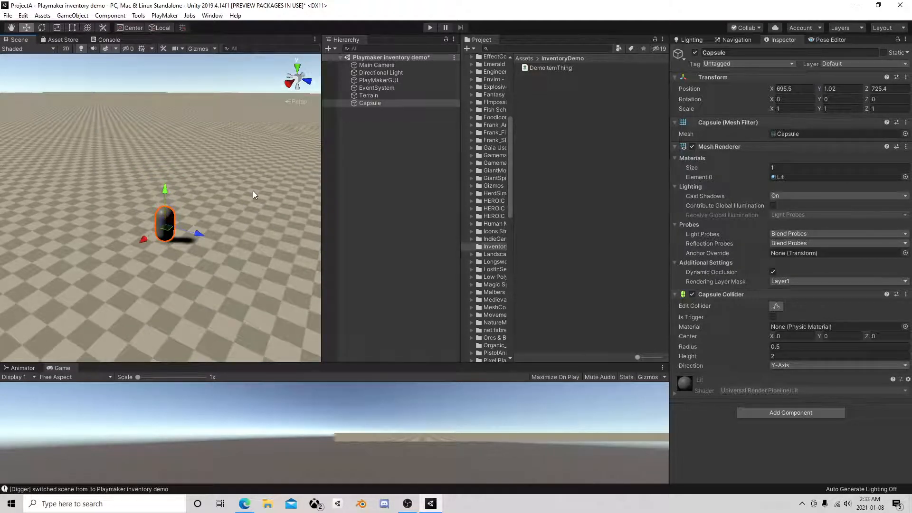
{"action": "left_click", "coordinate": [375, 133]}
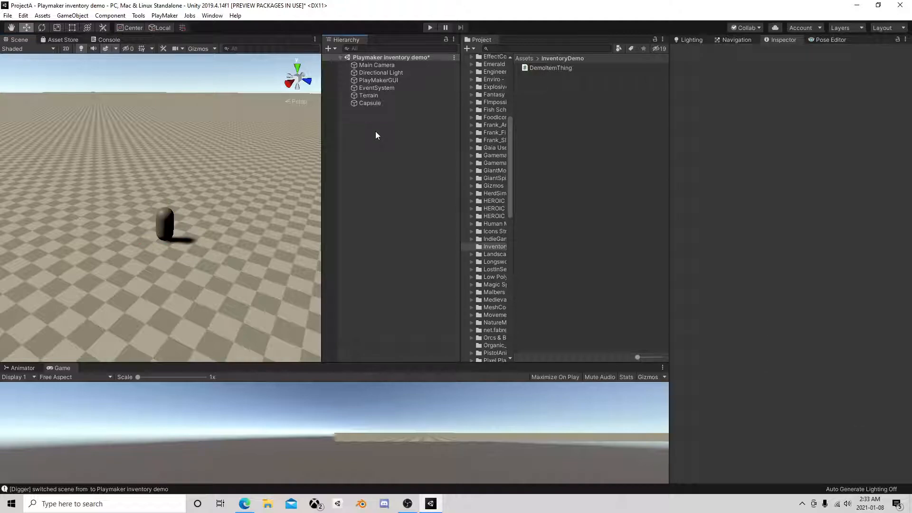
Add a UI Canvas to the scene as a separate root object
{"action": "left_click", "coordinate": [375, 103]}
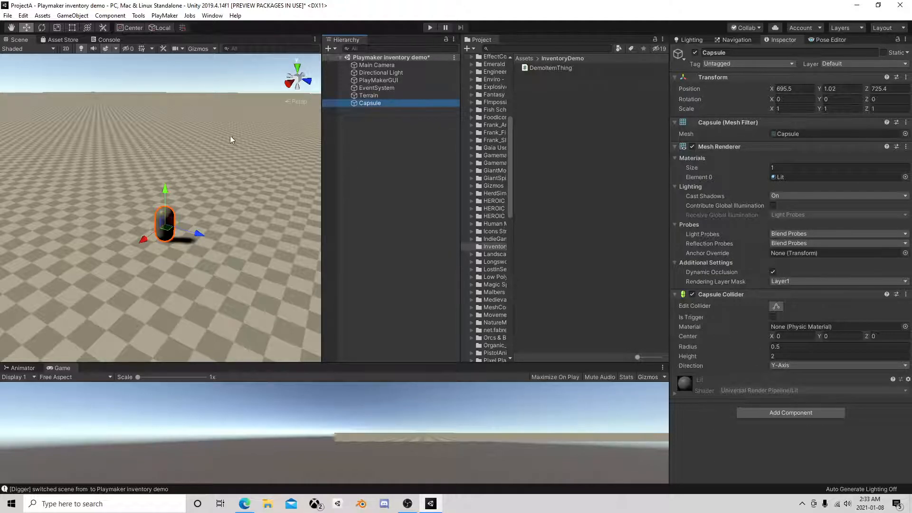
{"action": "right_click", "coordinate": [367, 133]}
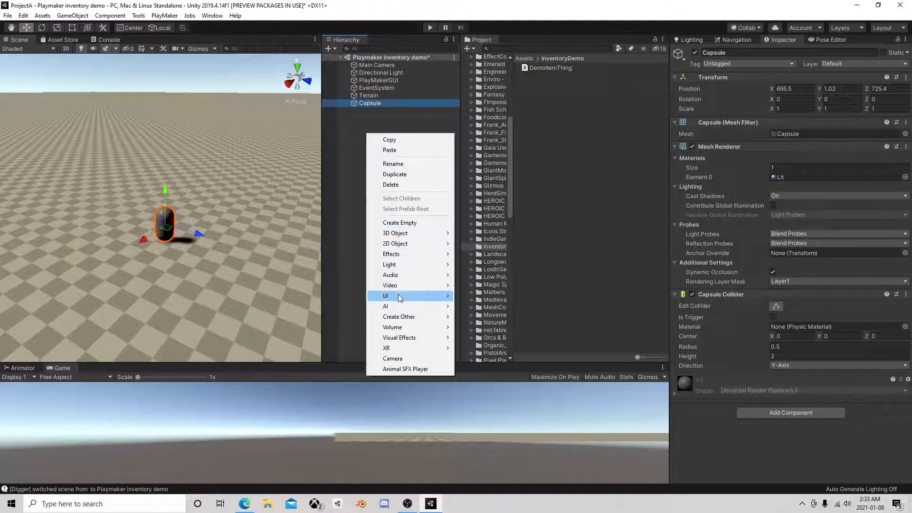
{"action": "mouse_move", "coordinate": [401, 296]}
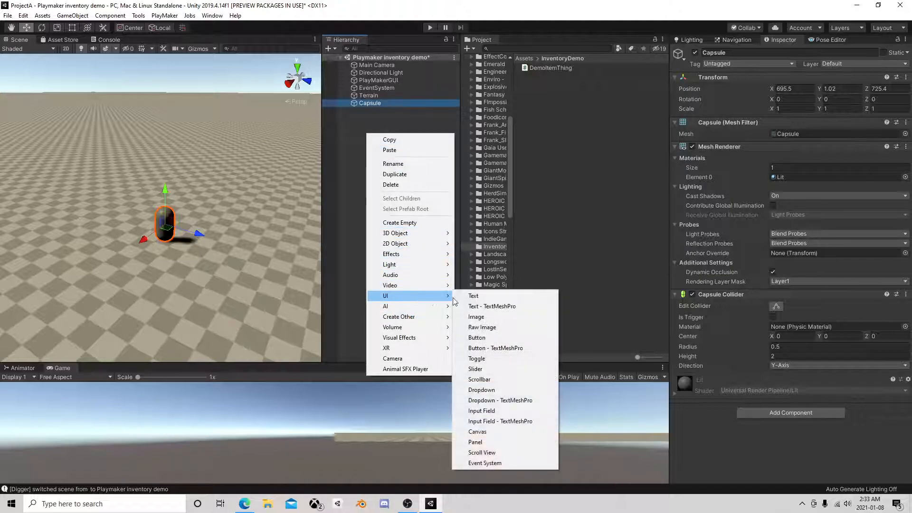
{"action": "left_click", "coordinate": [476, 431]}
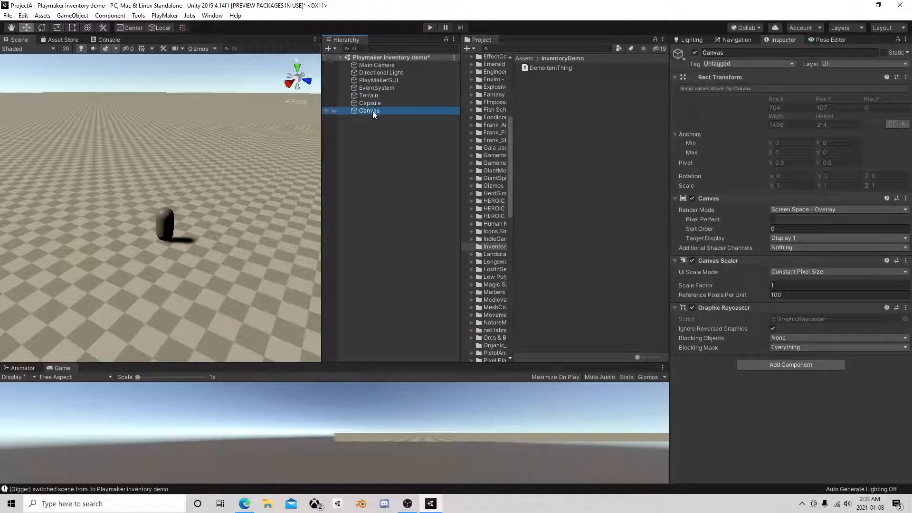
{"action": "left_click", "coordinate": [371, 129]}
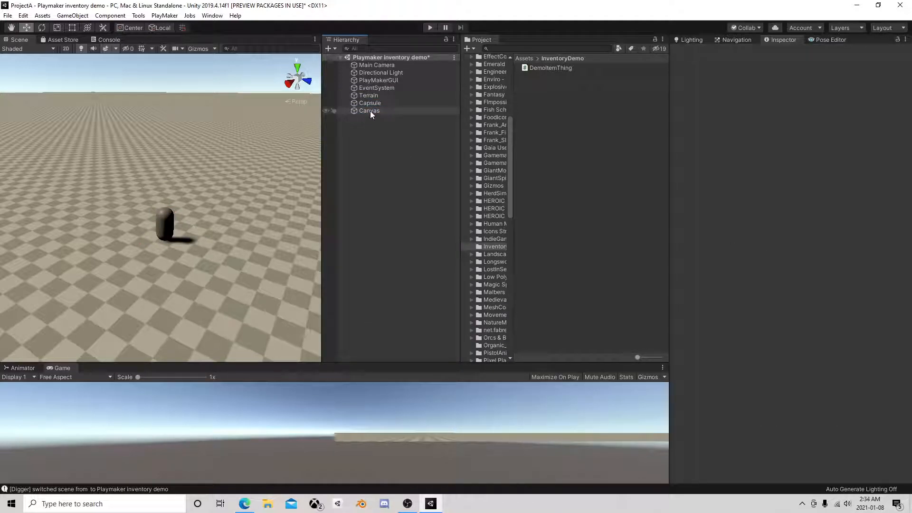
Examine the Canvas and Capsule objects, switching the Canvas inactive and active again
{"action": "left_click", "coordinate": [369, 111]}
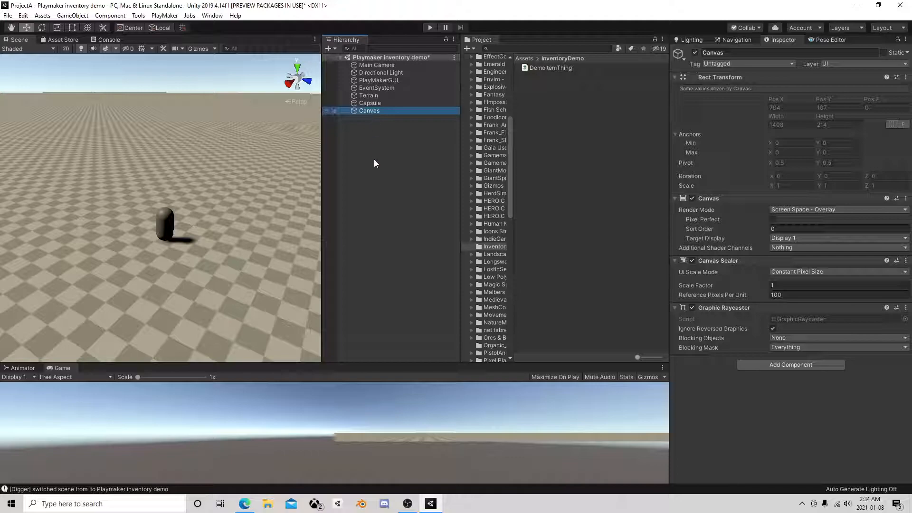
{"action": "left_click", "coordinate": [694, 53]}
{"action": "left_click", "coordinate": [694, 53]}
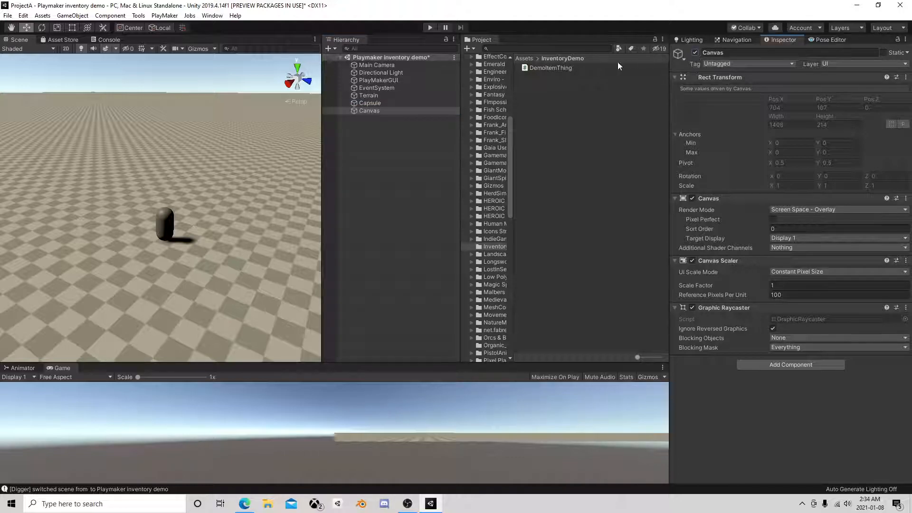
{"action": "left_click", "coordinate": [374, 134]}
{"action": "left_click", "coordinate": [375, 113]}
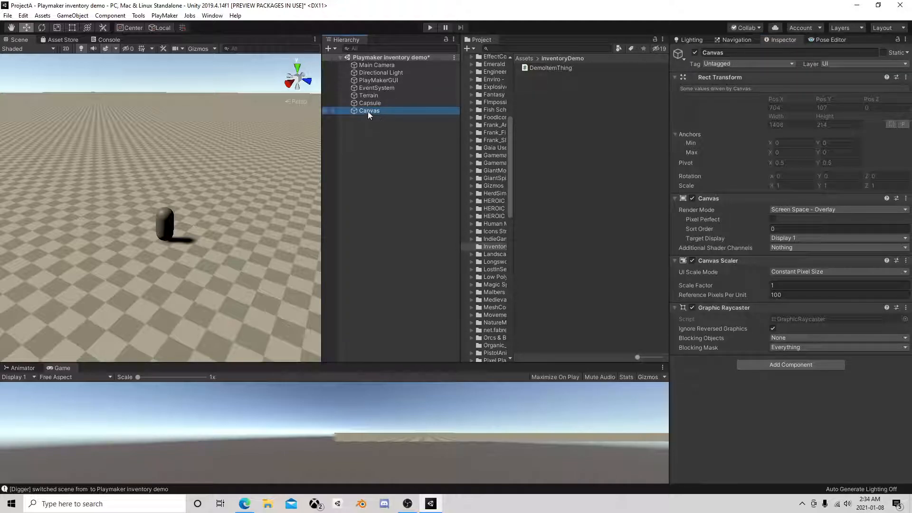
{"action": "left_click", "coordinate": [367, 127]}
{"action": "left_click", "coordinate": [371, 111]}
{"action": "left_click", "coordinate": [392, 141]}
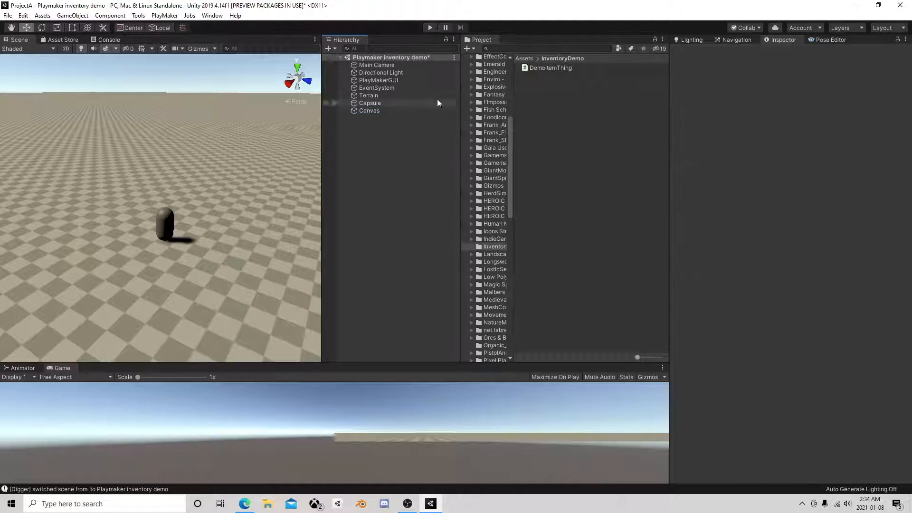
{"action": "left_click", "coordinate": [378, 103]}
{"action": "left_click", "coordinate": [372, 111]}
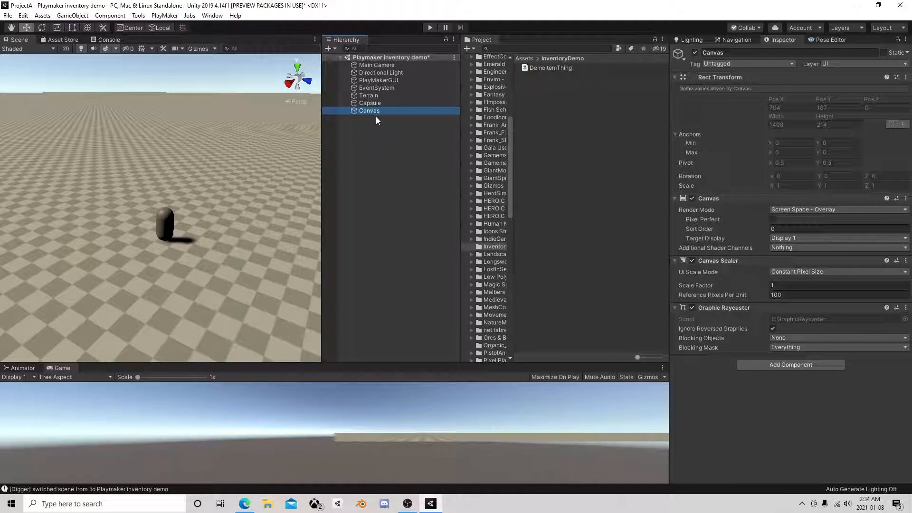
{"action": "scroll", "coordinate": [220, 189], "scroll_direction": "down", "scroll_amount": 5}
{"action": "scroll", "coordinate": [219, 189], "scroll_direction": "up", "scroll_amount": 3}
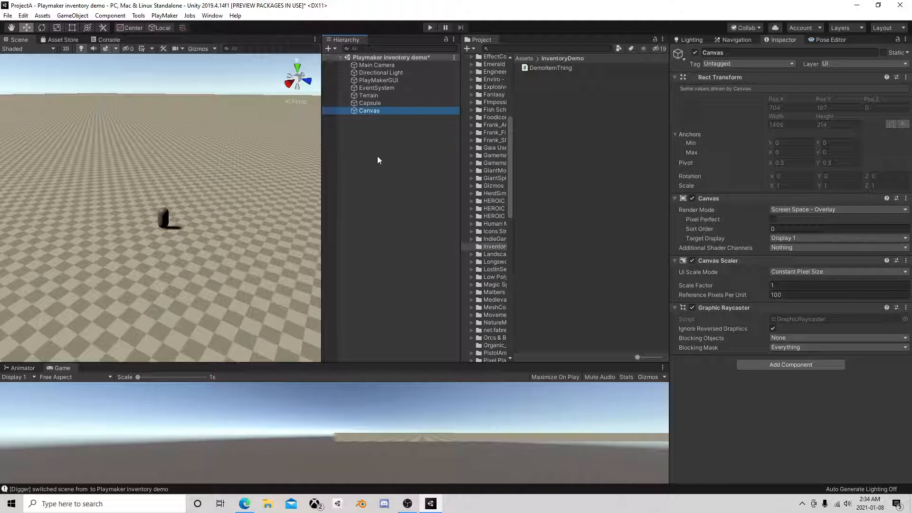
{"action": "left_click", "coordinate": [377, 155]}
{"action": "left_click", "coordinate": [380, 111]}
Open the DemoItemThing script from the InventoryDemo folder in Visual Studio
{"action": "left_click", "coordinate": [544, 67]}
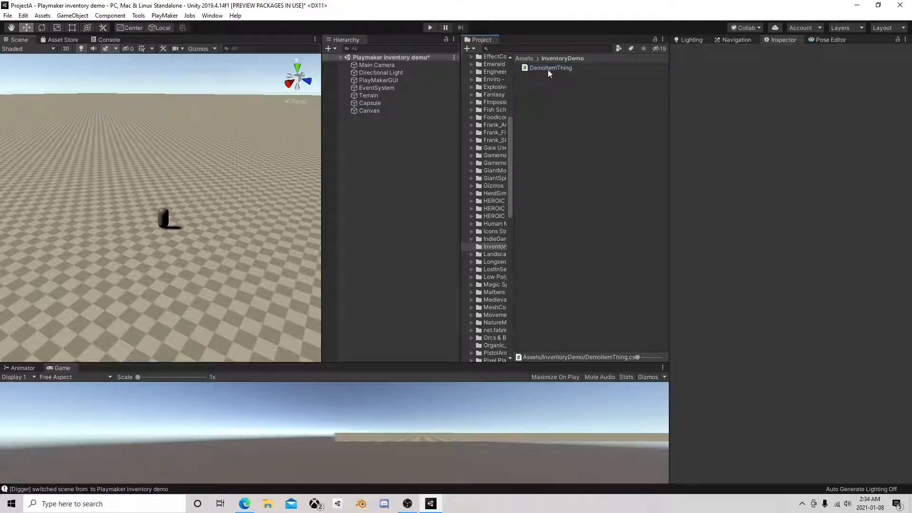
{"action": "left_click", "coordinate": [549, 69]}
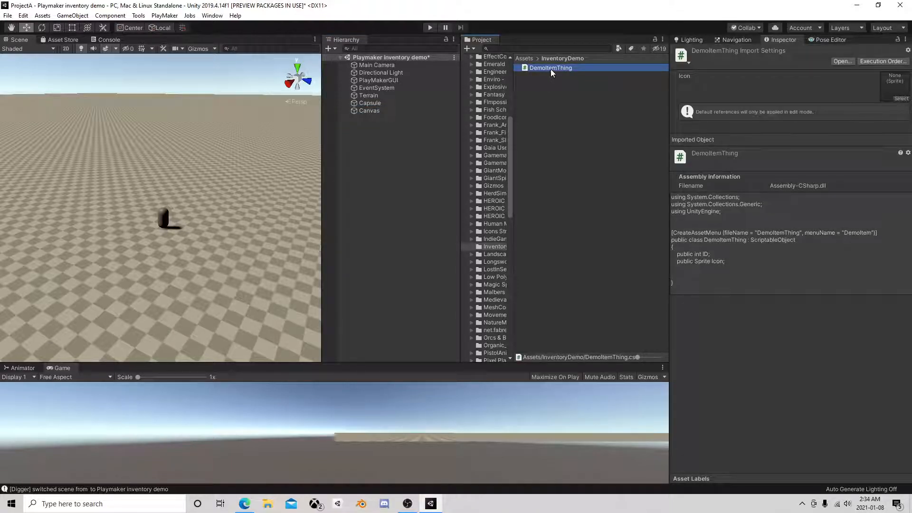
{"action": "double_click", "coordinate": [551, 69]}
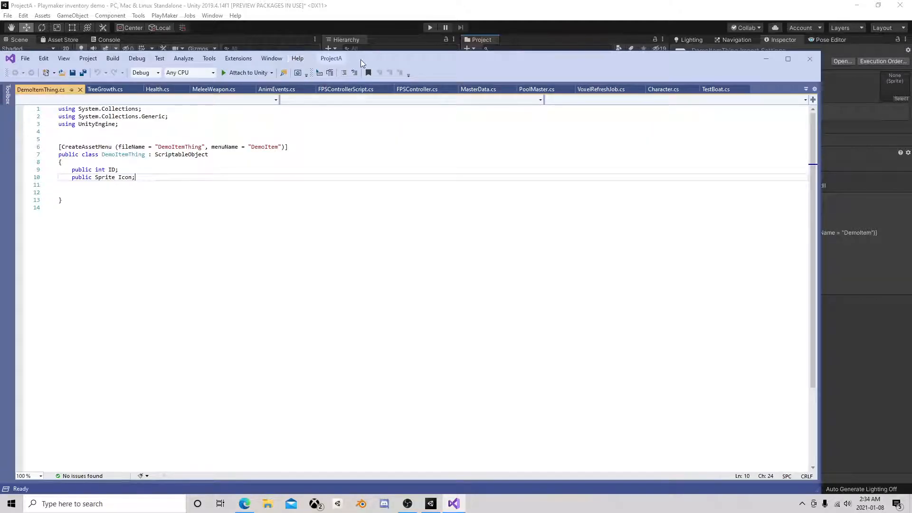
{"action": "left_click_drag", "start_coordinate": [391, 59], "coordinate": [404, 224]}
{"action": "left_click", "coordinate": [548, 95]}
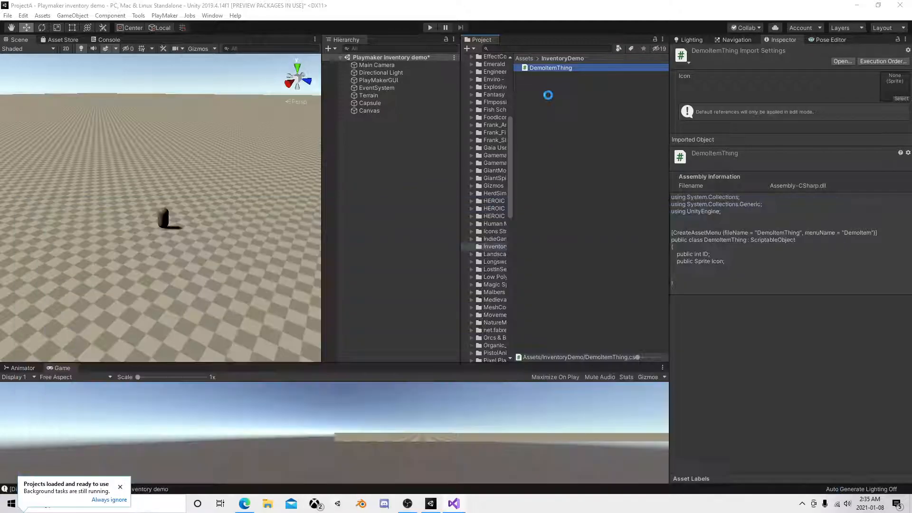
{"action": "right_click", "coordinate": [540, 97]}
{"action": "mouse_move", "coordinate": [565, 108]}
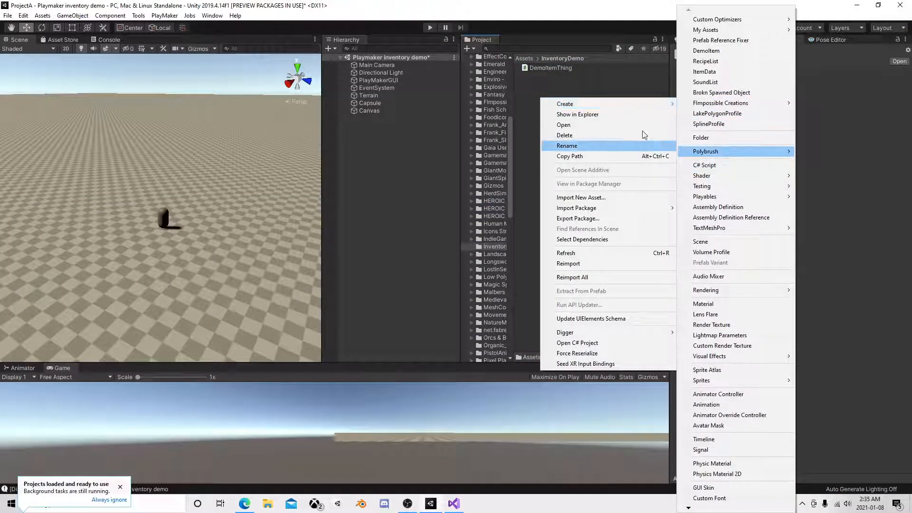
{"action": "left_click", "coordinate": [539, 88]}
Switch to Visual Studio and review DemoItemThing's CreateAssetMenu attribute, its ScriptableObject base class, and its ID and Icon fields
{"action": "left_click", "coordinate": [454, 503]}
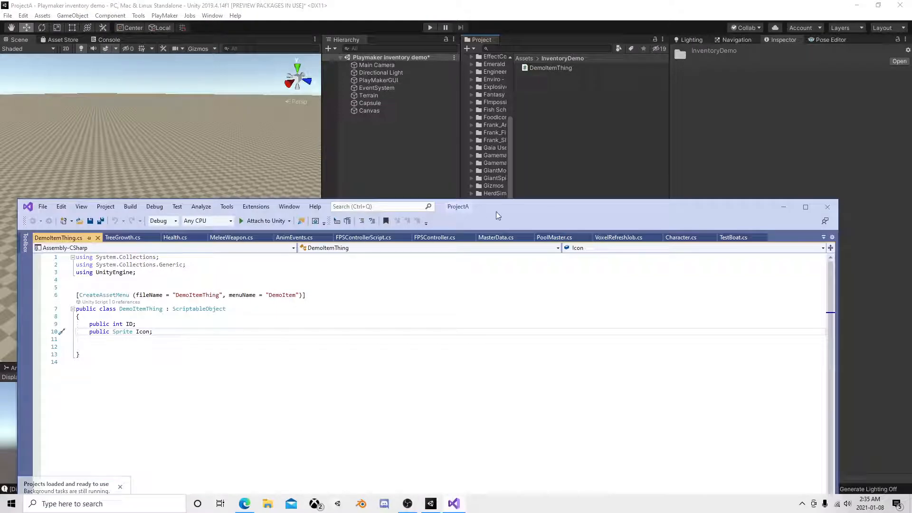
{"action": "left_click_drag", "start_coordinate": [655, 204], "coordinate": [686, 42]}
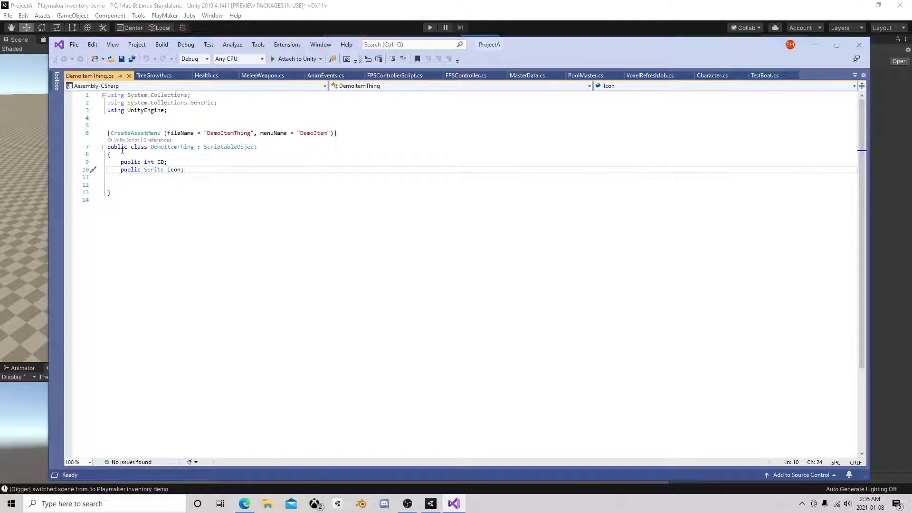
{"action": "mouse_move", "coordinate": [203, 147]}
{"action": "left_mouse_down"}
{"action": "mouse_move", "coordinate": [269, 145]}
{"action": "mouse_move", "coordinate": [205, 146]}
{"action": "left_mouse_up"}
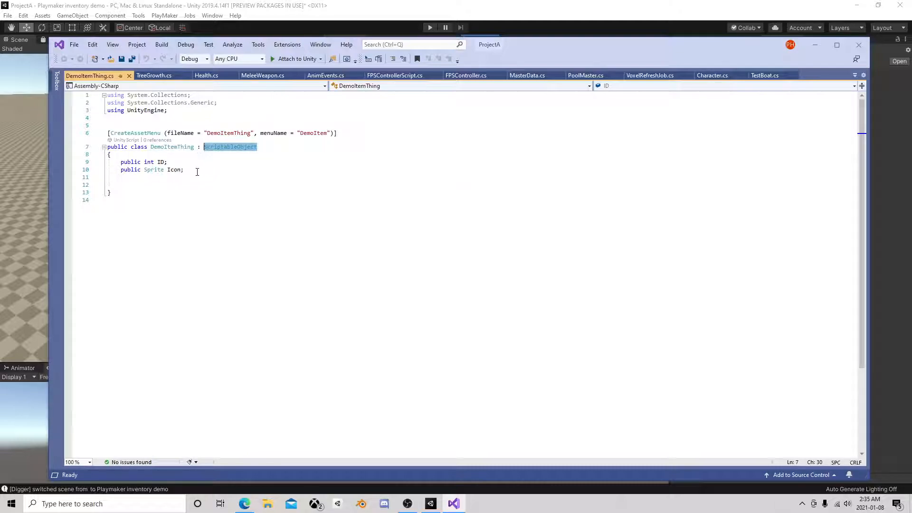
{"action": "left_click", "coordinate": [195, 171]}
{"action": "left_click", "coordinate": [343, 134]}
{"action": "left_click_drag", "start_coordinate": [342, 134], "coordinate": [107, 135]}
{"action": "left_click", "coordinate": [278, 184]}
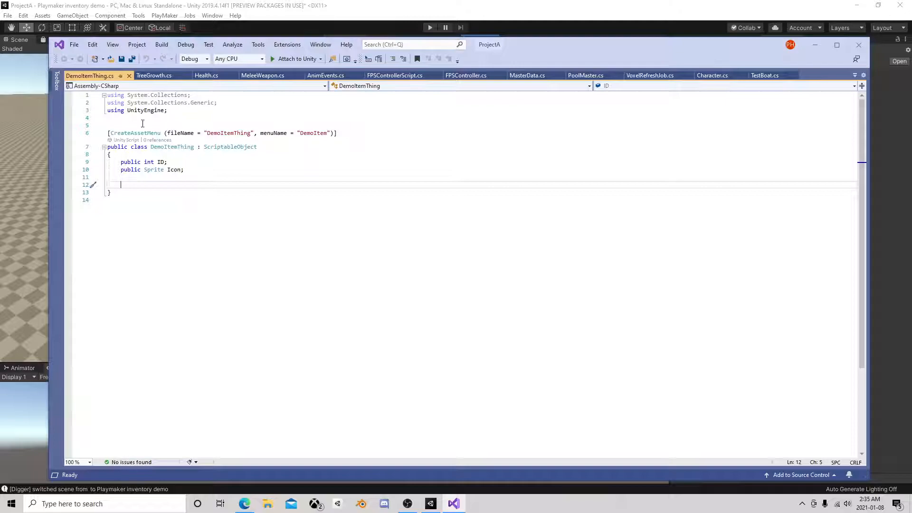
{"action": "left_click", "coordinate": [122, 177]}
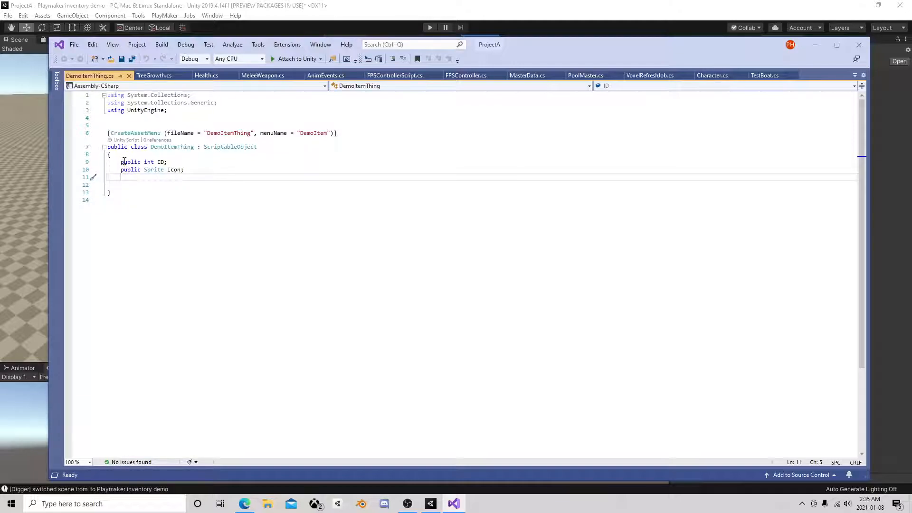
{"action": "left_click_drag", "start_coordinate": [167, 162], "coordinate": [120, 162]}
{"action": "left_click", "coordinate": [166, 162]}
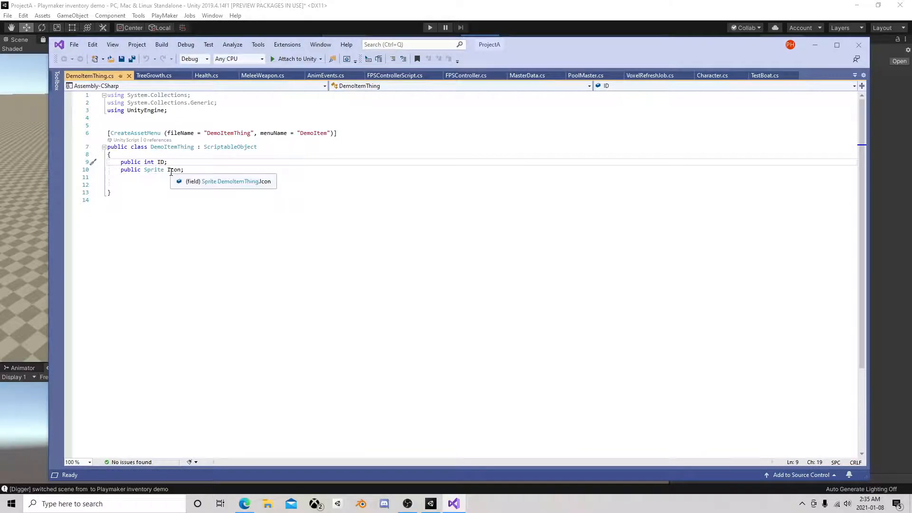
{"action": "left_click", "coordinate": [138, 178]}
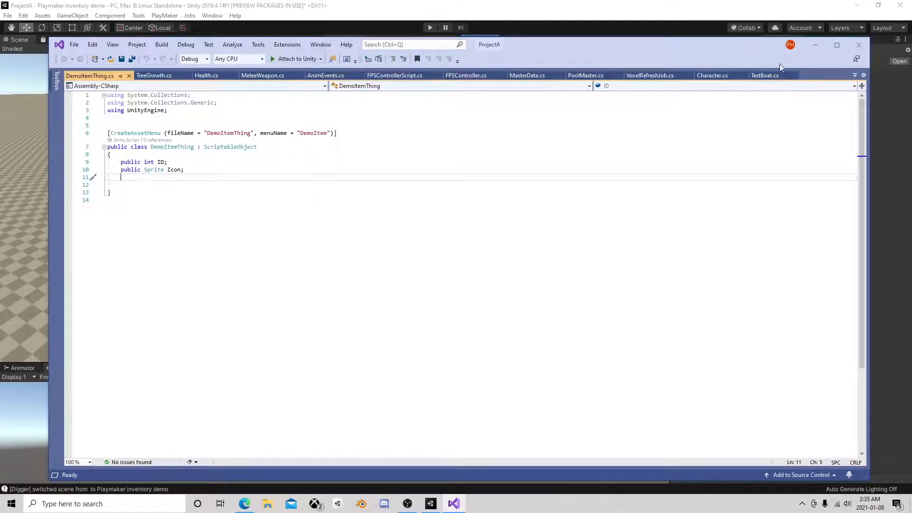
Close Visual Studio and inspect the DemoItemThing script asset in Unity's InventoryDemo folder
{"action": "left_click", "coordinate": [859, 45]}
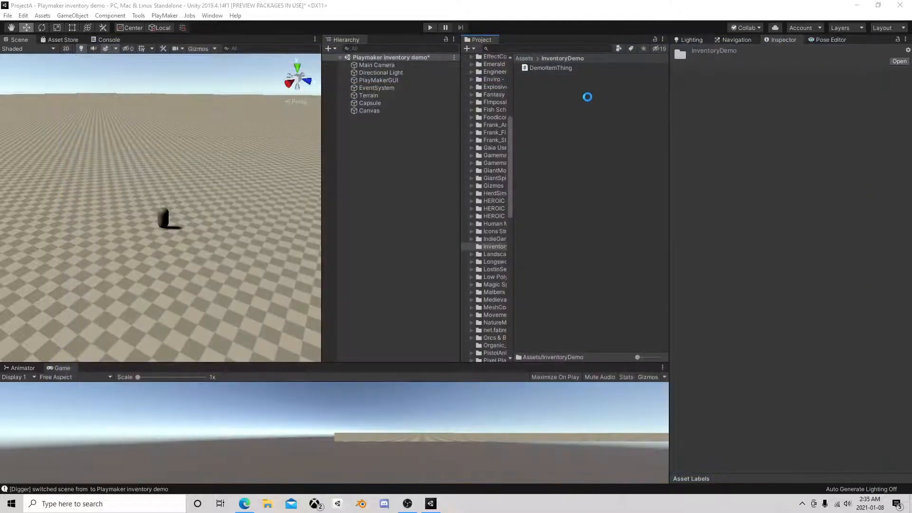
{"action": "left_click", "coordinate": [553, 81]}
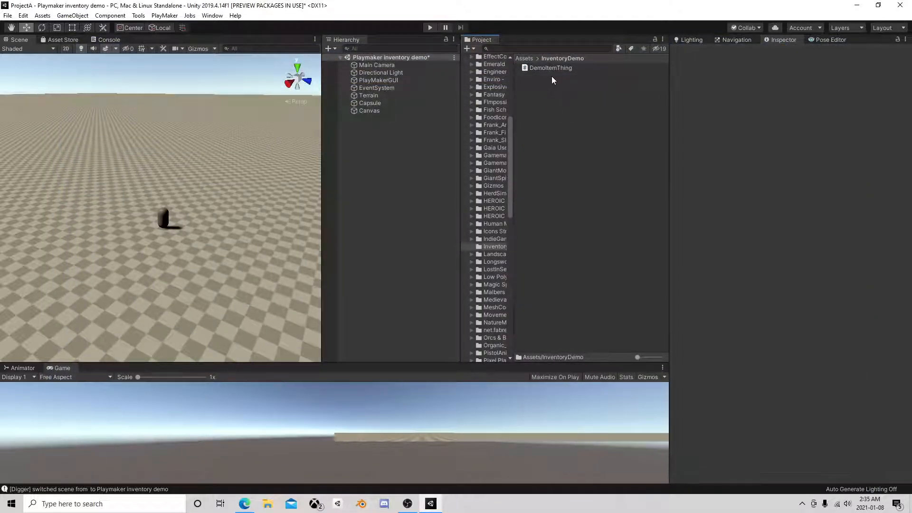
{"action": "left_click", "coordinate": [543, 67]}
{"action": "left_click", "coordinate": [549, 93]}
{"action": "left_click", "coordinate": [546, 68]}
{"action": "left_click", "coordinate": [550, 90]}
{"action": "left_click", "coordinate": [542, 68]}
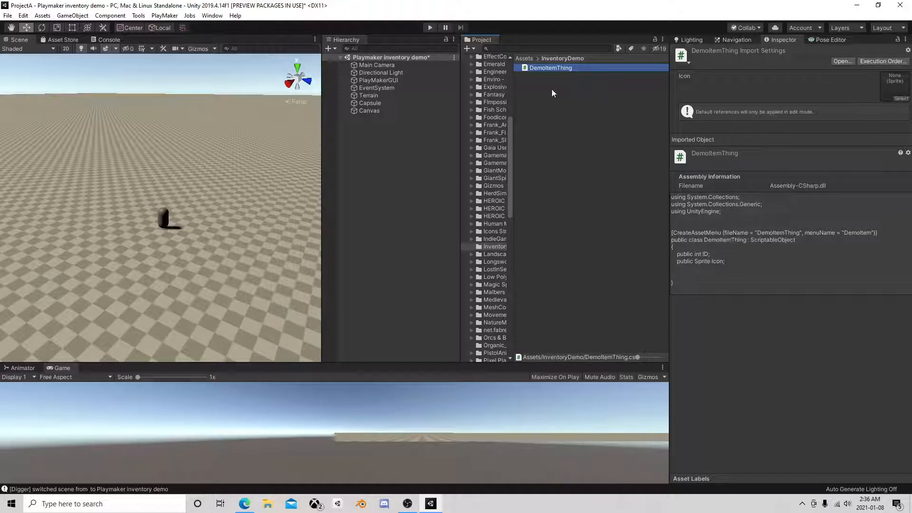
Create a DemoItem asset in the InventoryDemo folder and name it apple
{"action": "right_click", "coordinate": [529, 92]}
{"action": "mouse_move", "coordinate": [556, 100]}
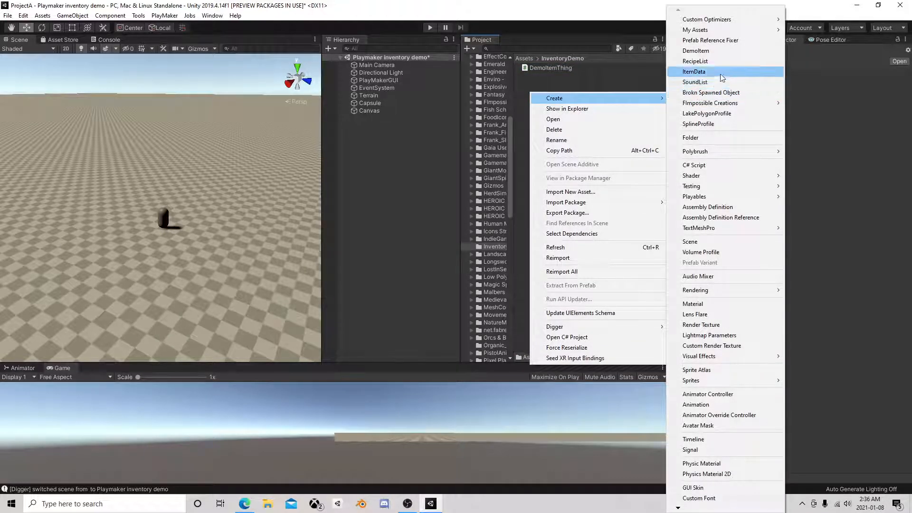
{"action": "left_click", "coordinate": [695, 51]}
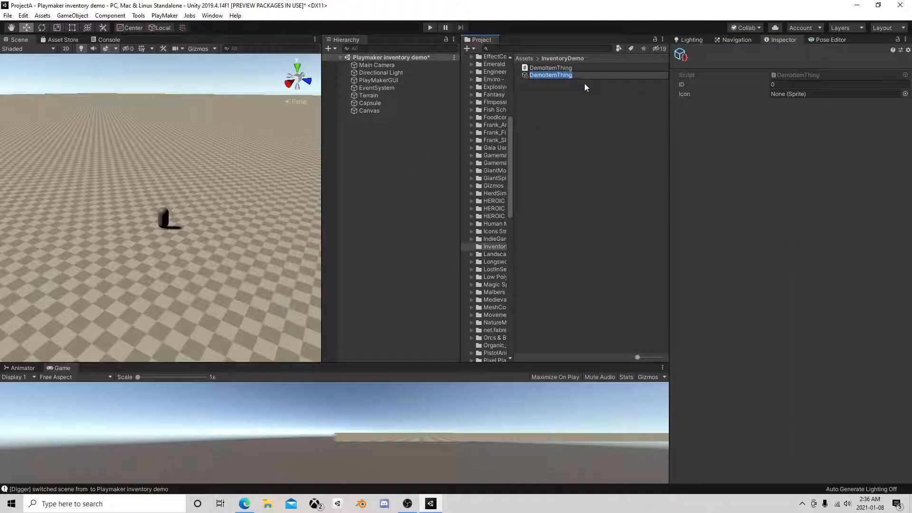
{"action": "type", "text": "apple"}
{"action": "key", "text": "Return"}
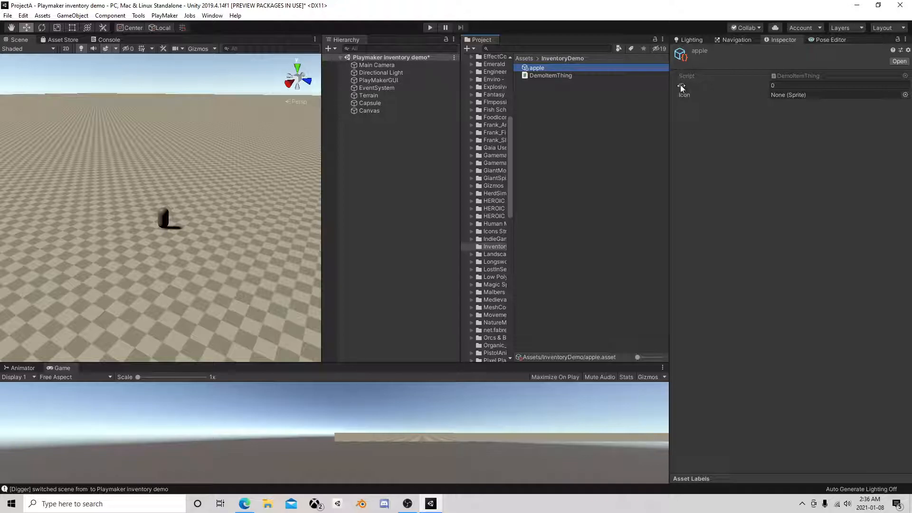
Inspect the apple asset's ID and Icon fields
{"action": "left_click", "coordinate": [586, 102]}
{"action": "left_click", "coordinate": [533, 68]}
{"action": "left_click", "coordinate": [533, 96]}
{"action": "left_click", "coordinate": [537, 68]}
{"action": "left_click", "coordinate": [553, 91]}
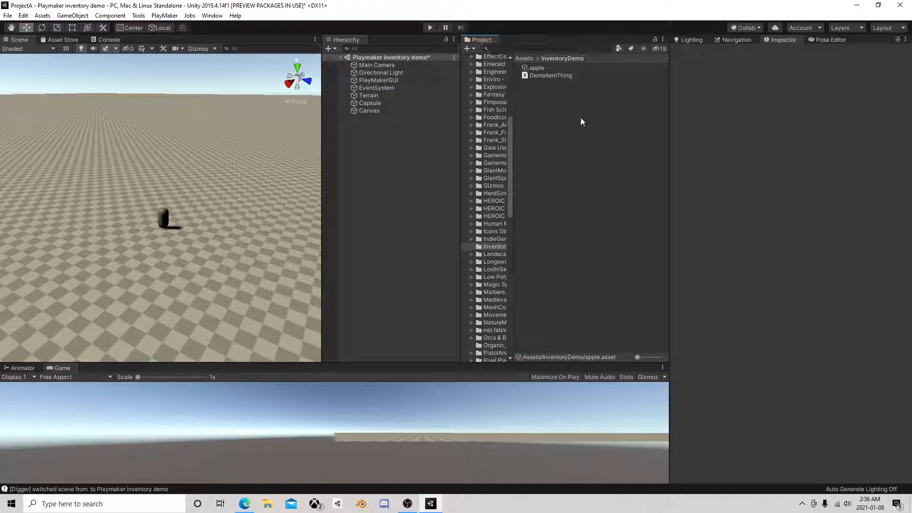
Create a Playmaker custom variable type definition asset in the InventoryDemo folder and select it
{"action": "right_click", "coordinate": [559, 130]}
{"action": "mouse_move", "coordinate": [585, 137]}
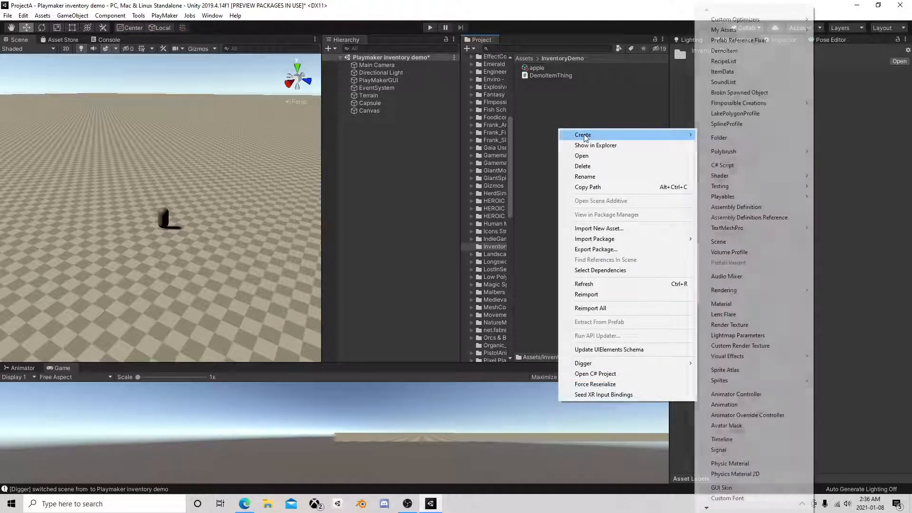
{"action": "mouse_move", "coordinate": [725, 508]}
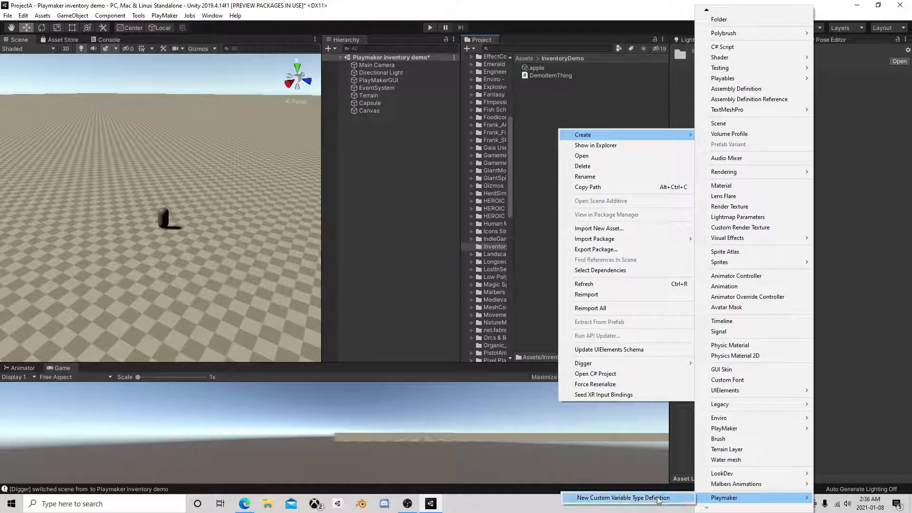
{"action": "left_click", "coordinate": [633, 498]}
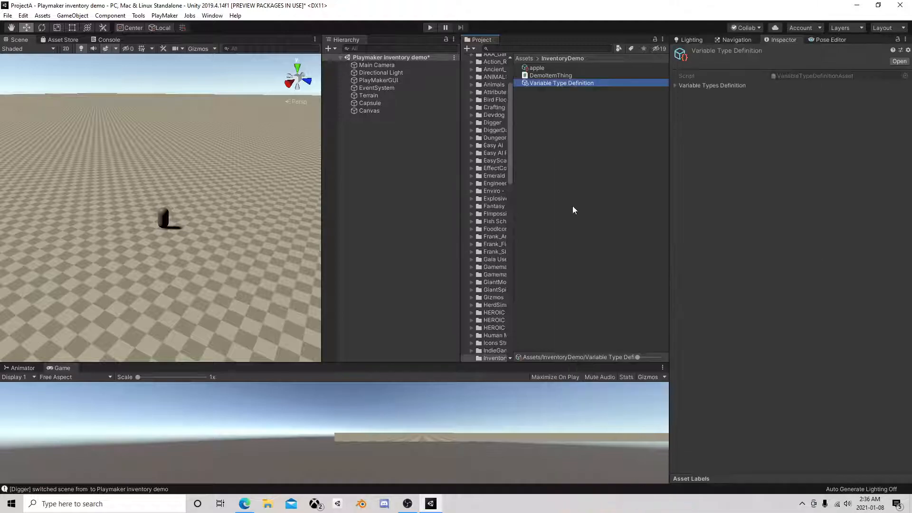
{"action": "left_click", "coordinate": [547, 114]}
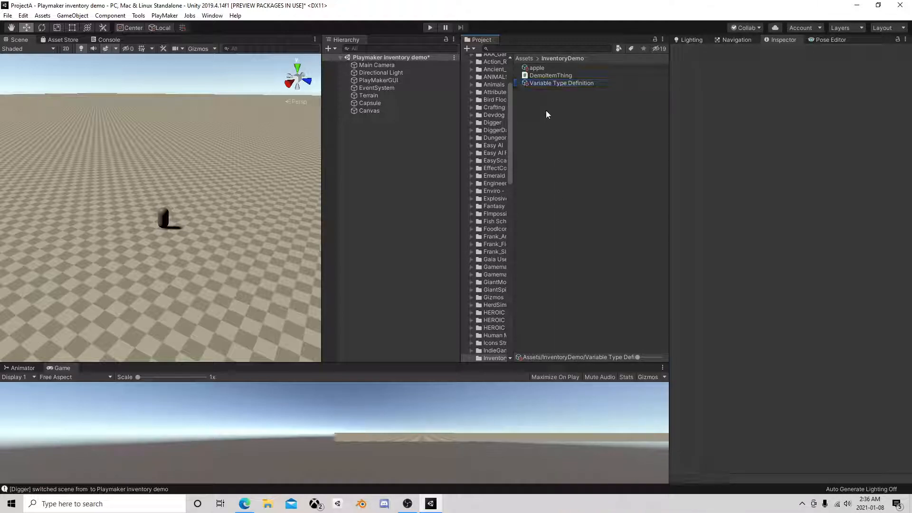
{"action": "left_click", "coordinate": [546, 84]}
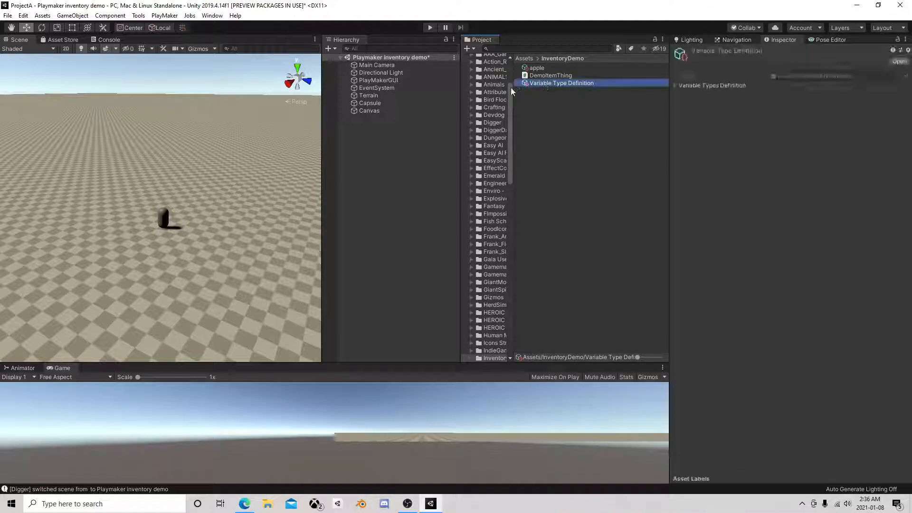
Set the Variable Types Definition size to 1 and expand Element 0
{"action": "left_click", "coordinate": [676, 84]}
{"action": "left_click", "coordinate": [784, 95]}
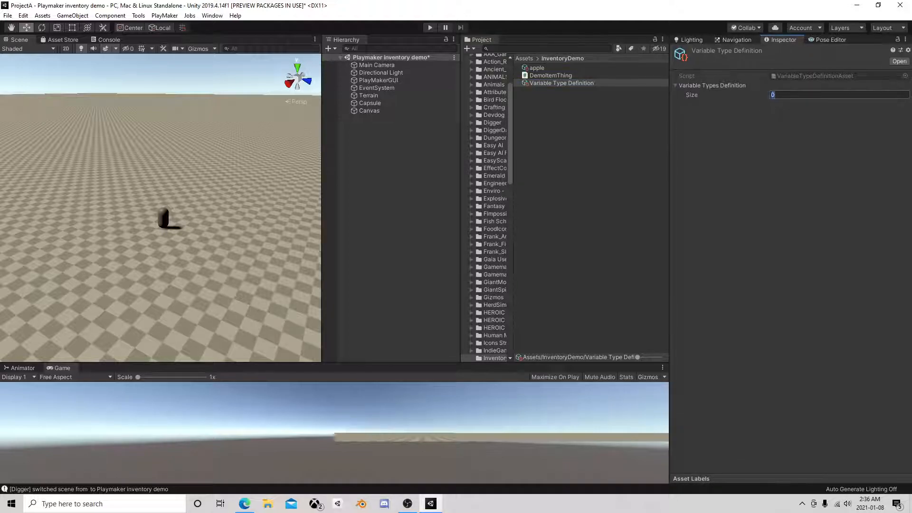
{"action": "type", "text": "1"}
{"action": "key", "text": "Return"}
{"action": "left_click", "coordinate": [682, 105]}
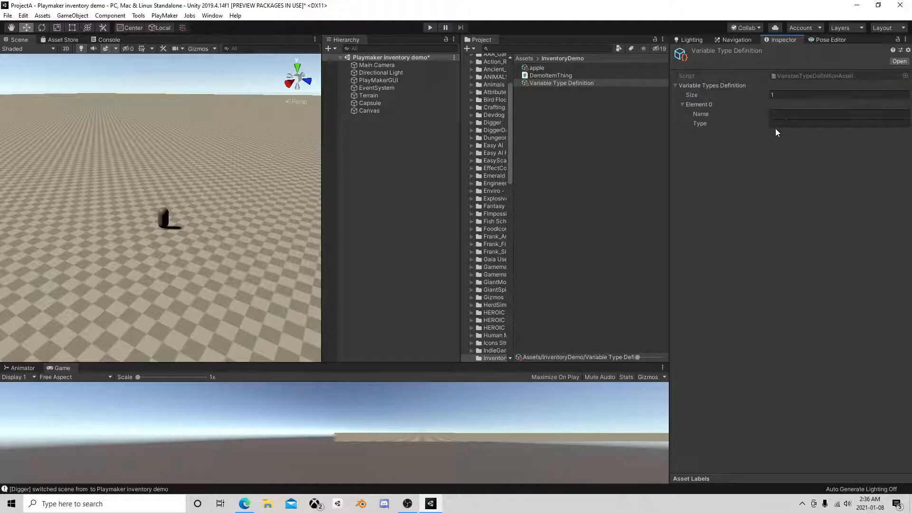
Copy the DemoItemThing script's name and enter it as both Name and Type of Element 0 in the Variable Type Definition
{"action": "left_click", "coordinate": [561, 76]}
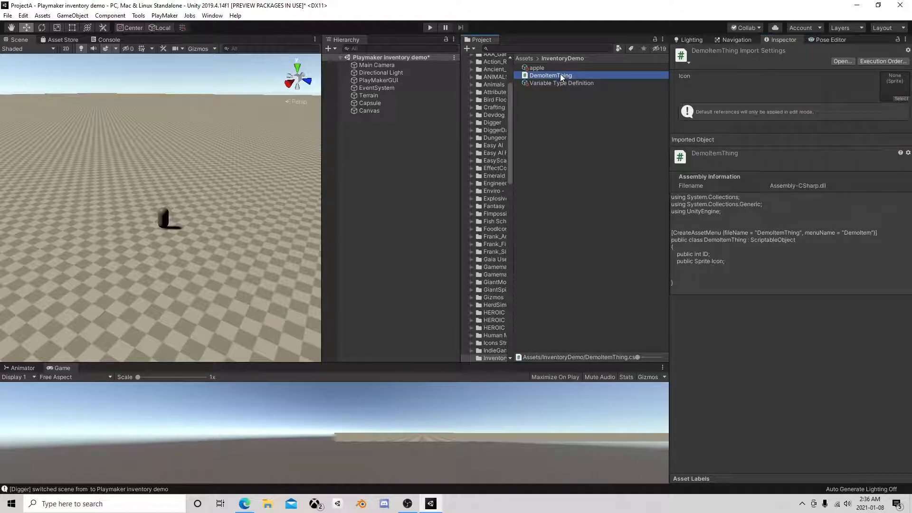
{"action": "left_click", "coordinate": [561, 75]}
{"action": "key", "text": "ctrl+c"}
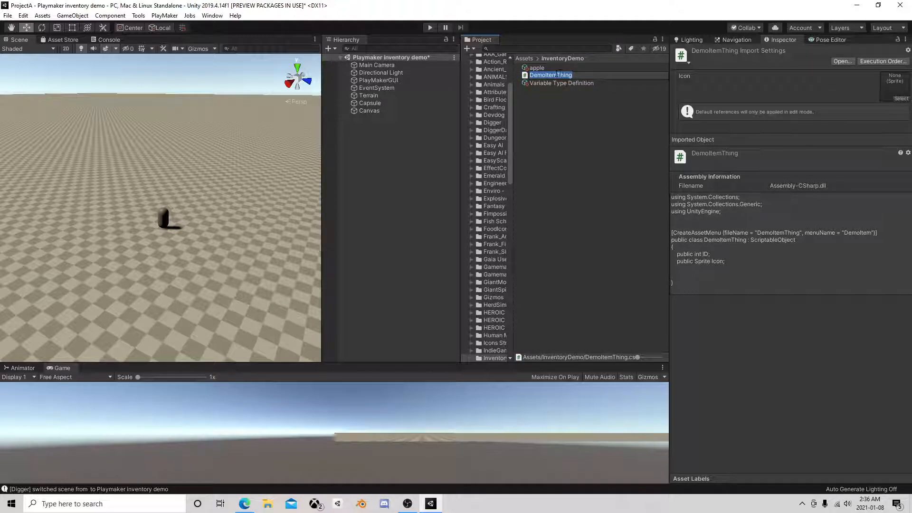
{"action": "key", "text": "Return"}
{"action": "left_click", "coordinate": [566, 85]}
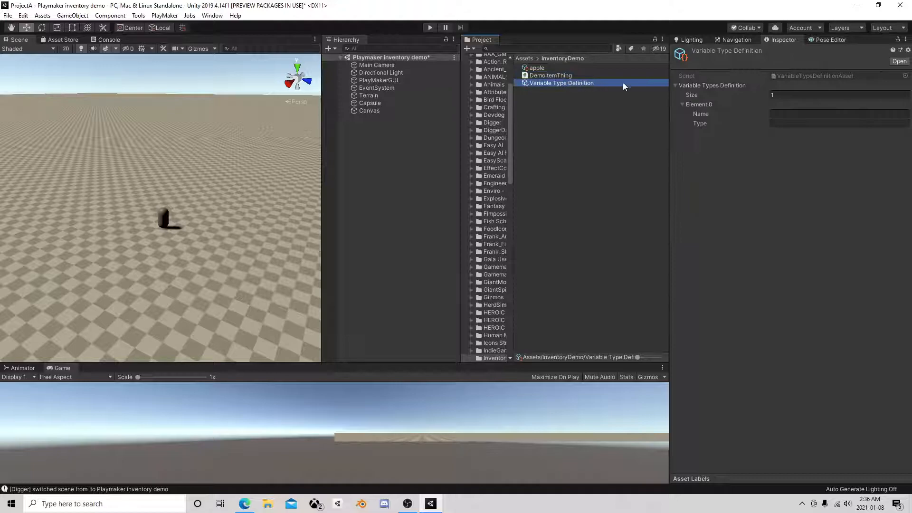
{"action": "left_click", "coordinate": [781, 114]}
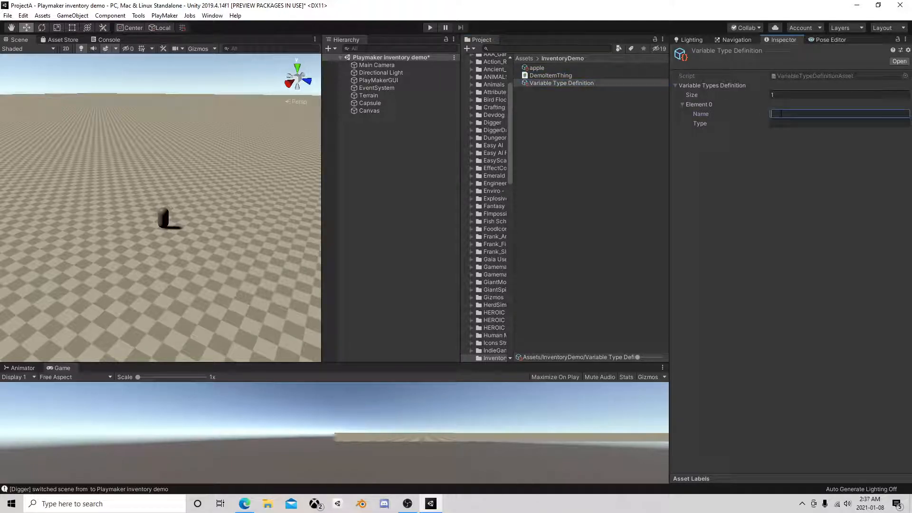
{"action": "key", "text": "ctrl+v"}
{"action": "left_click", "coordinate": [788, 124]}
{"action": "key", "text": "ctrl+v"}
{"action": "left_click", "coordinate": [768, 147]}
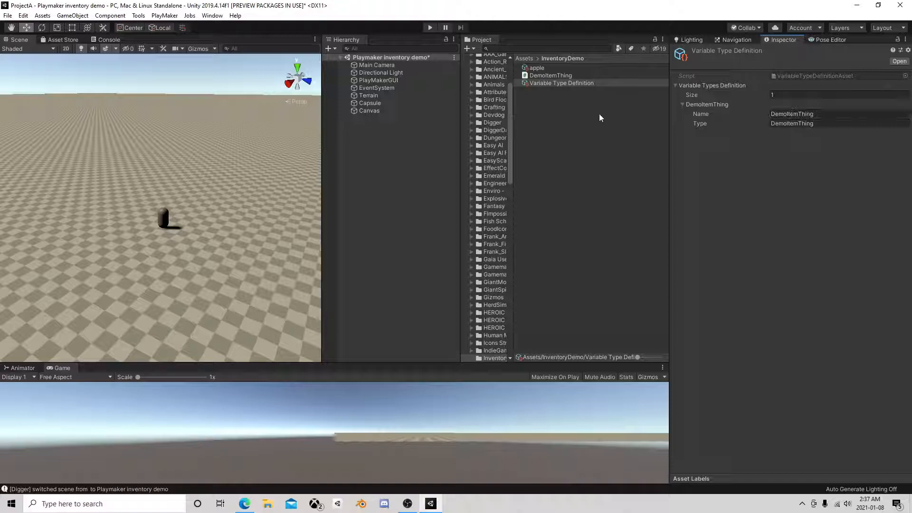
Compare the DemoItemThing script with the Variable Type Definition asset
{"action": "left_click", "coordinate": [572, 118]}
{"action": "left_click", "coordinate": [562, 76]}
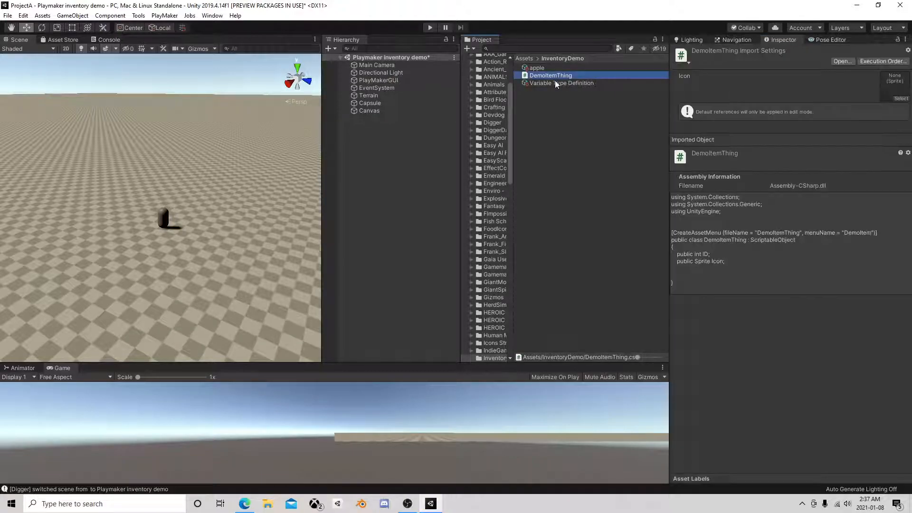
{"action": "left_click", "coordinate": [557, 84]}
{"action": "left_click", "coordinate": [548, 77]}
{"action": "left_click", "coordinate": [550, 100]}
Add a PlayMakerFSM component to the Canvas object
{"action": "left_click", "coordinate": [366, 111]}
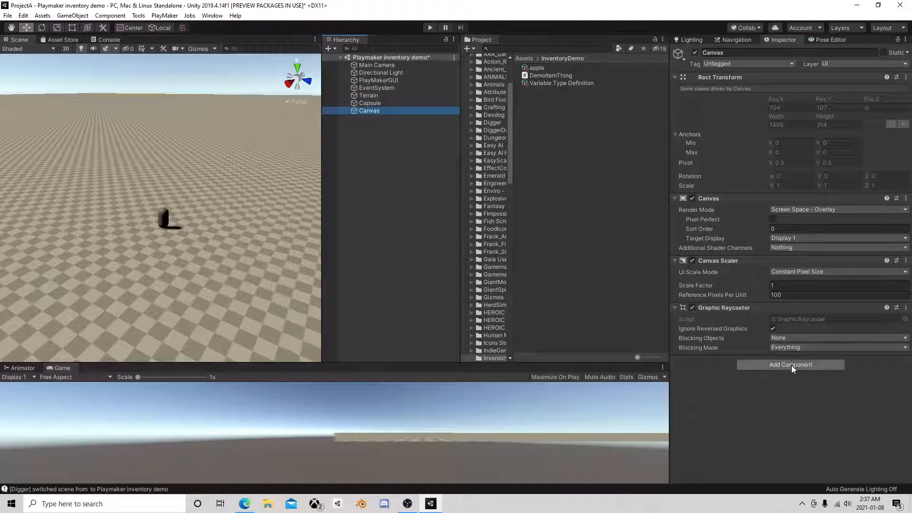
{"action": "left_click", "coordinate": [791, 365]}
{"action": "type", "text": "fsm"}
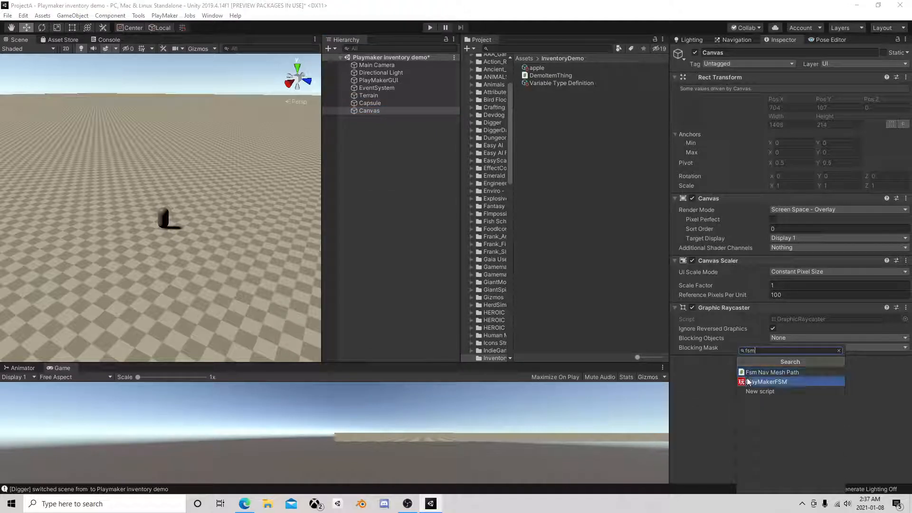
{"action": "left_click", "coordinate": [763, 382]}
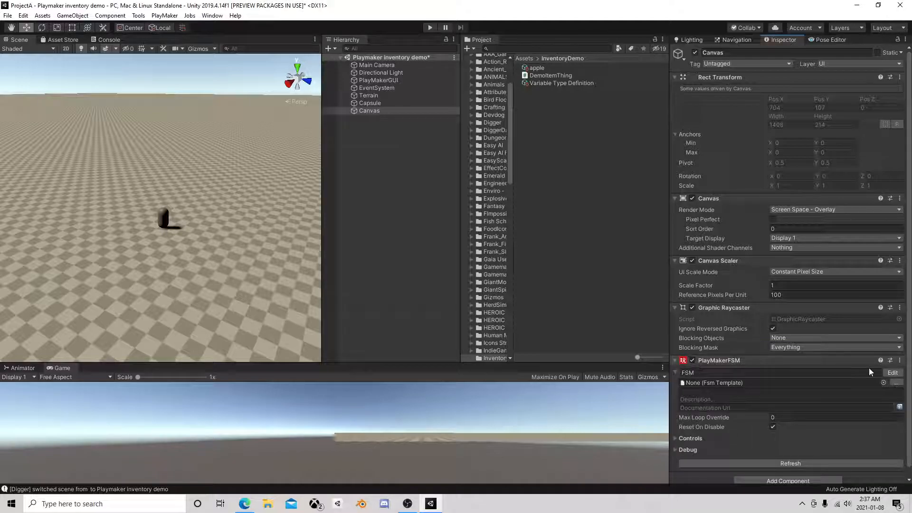
Open the Canvas FSM in the PlayMaker editor and look through its FSM, State, Events and Variables settings
{"action": "left_click", "coordinate": [893, 373]}
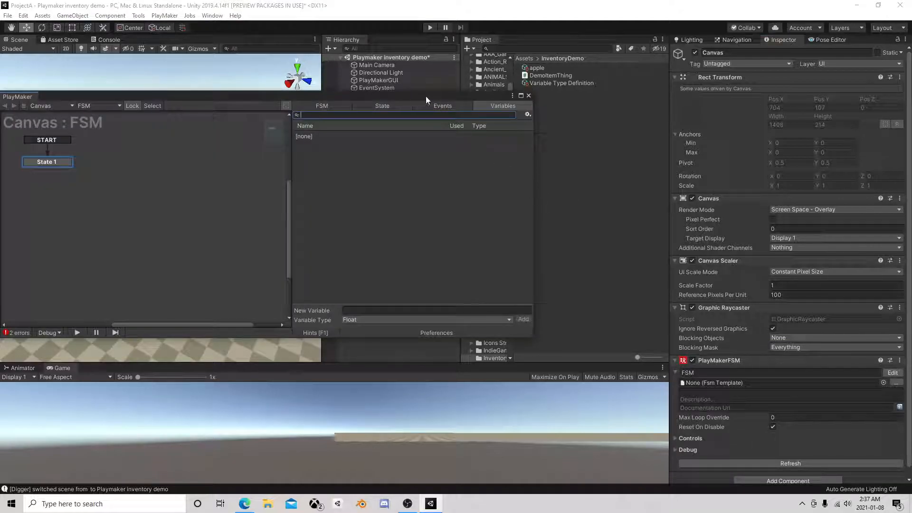
{"action": "left_click_drag", "start_coordinate": [425, 96], "coordinate": [589, 103]}
{"action": "left_click", "coordinate": [491, 113]}
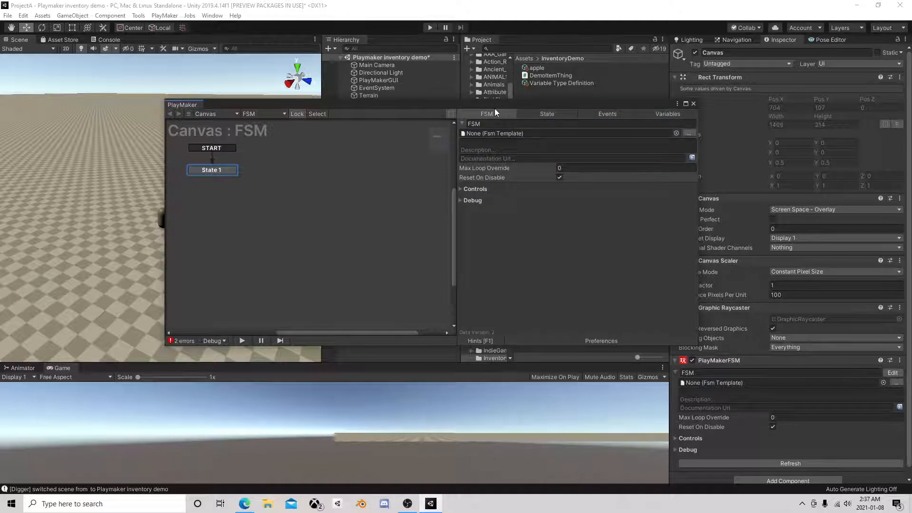
{"action": "left_click", "coordinate": [547, 113]}
{"action": "left_click", "coordinate": [620, 113]}
{"action": "left_click", "coordinate": [659, 116]}
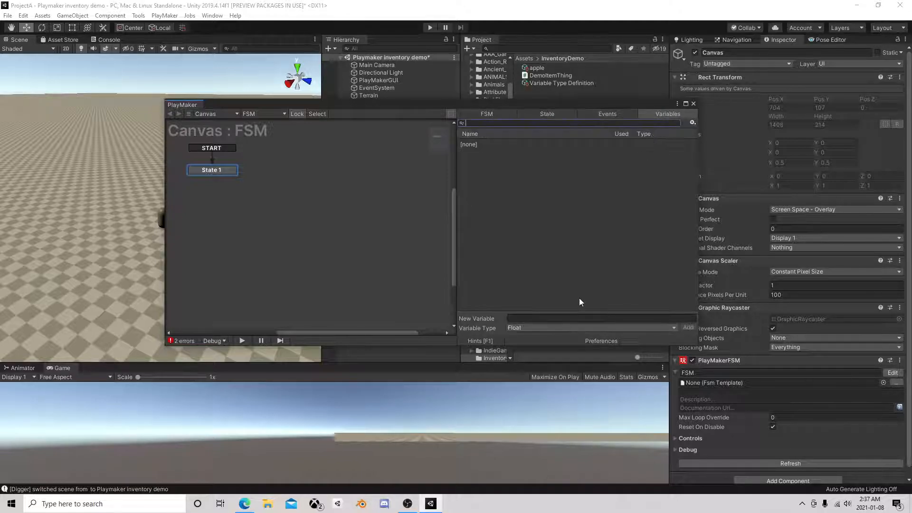
Add a variable named item with the type DemoItemThing to the Canvas FSM
{"action": "left_click", "coordinate": [530, 329]}
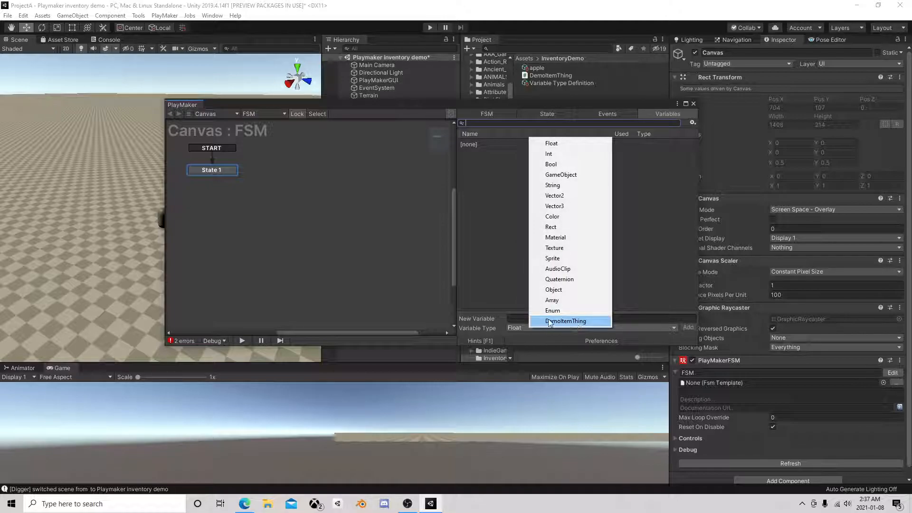
{"action": "left_click", "coordinate": [568, 322]}
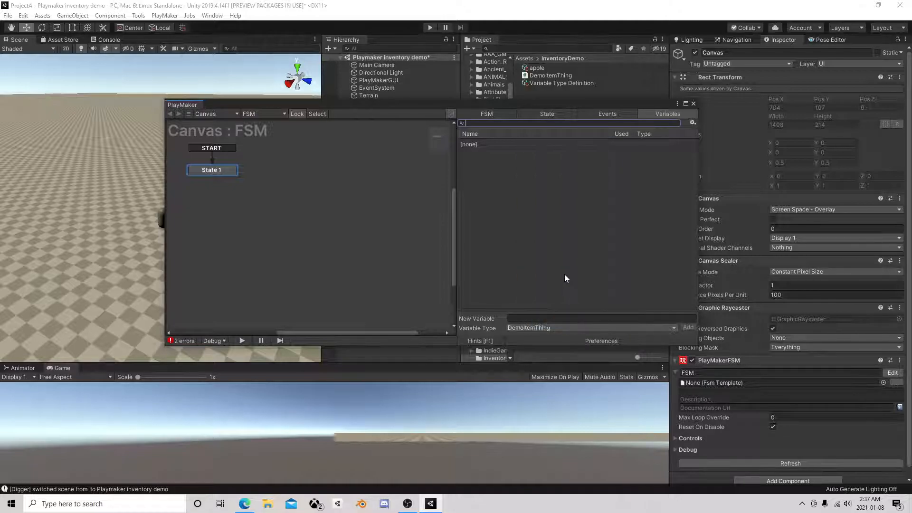
{"action": "left_click", "coordinate": [537, 328]}
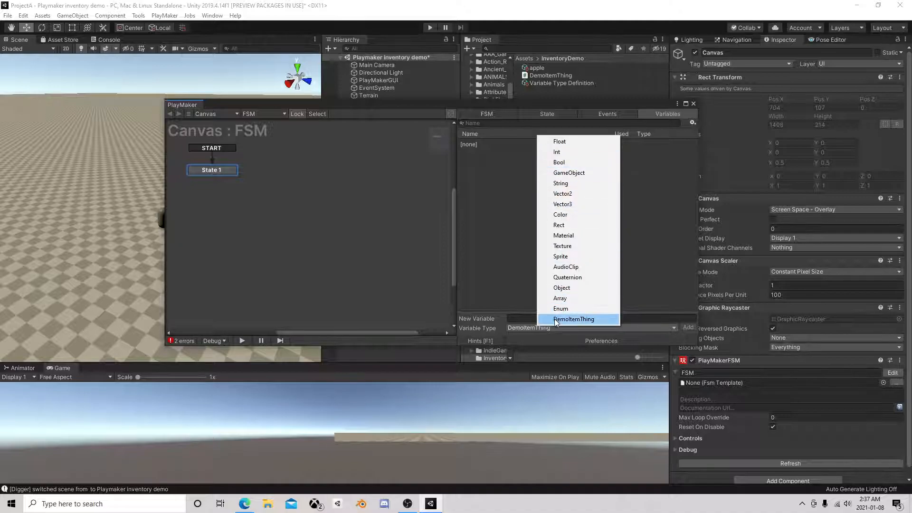
{"action": "left_click", "coordinate": [556, 322]}
{"action": "left_click", "coordinate": [542, 320]}
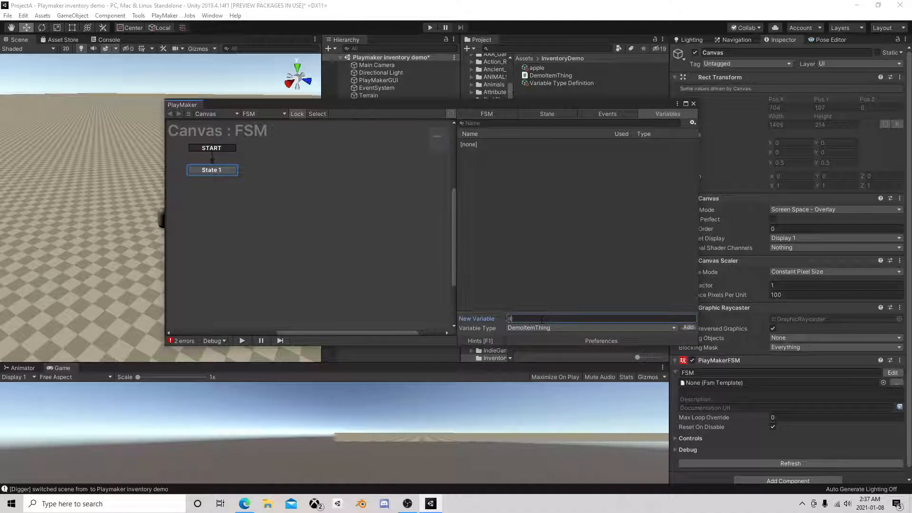
{"action": "key", "text": "Return"}
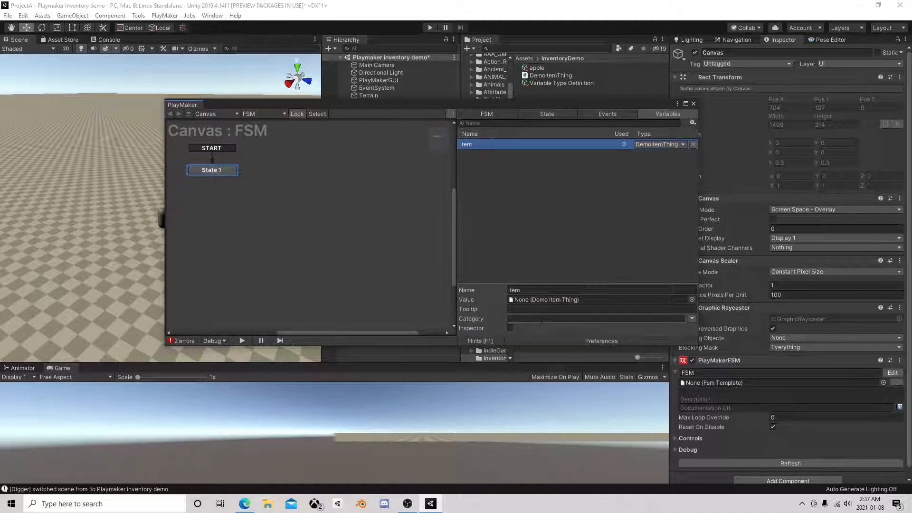
Assign the apple asset as the item variable's value, and delete the variable again before closing the PlayMaker editor
{"action": "left_click_drag", "start_coordinate": [587, 106], "coordinate": [481, 109]}
{"action": "left_click_drag", "start_coordinate": [537, 68], "coordinate": [457, 309]}
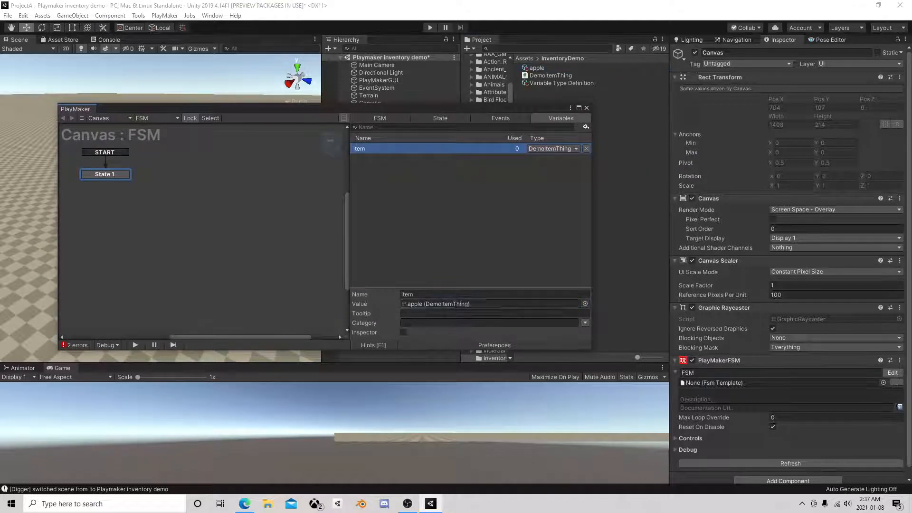
{"action": "left_click", "coordinate": [586, 149]}
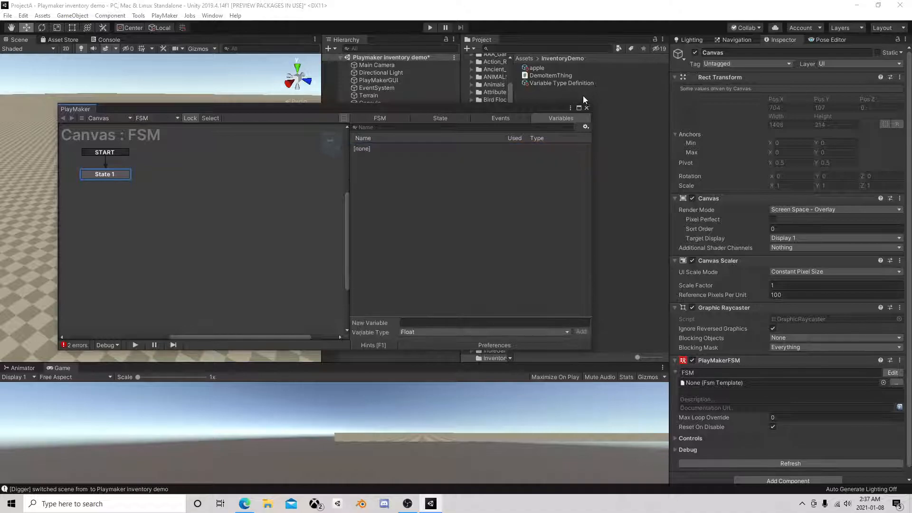
{"action": "left_click", "coordinate": [587, 108]}
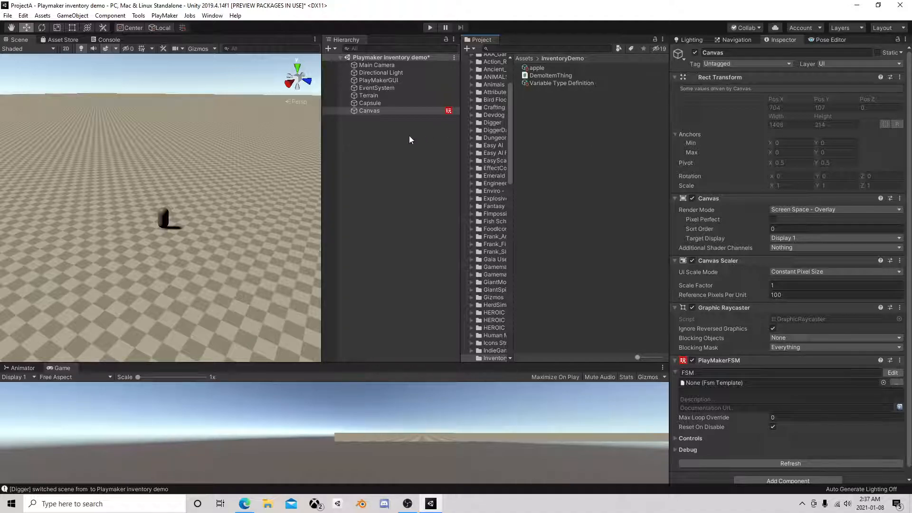
Review the Canvas object and the apple, Variable Type Definition and DemoItemThing assets
{"action": "left_click", "coordinate": [381, 117]}
{"action": "left_click", "coordinate": [371, 113]}
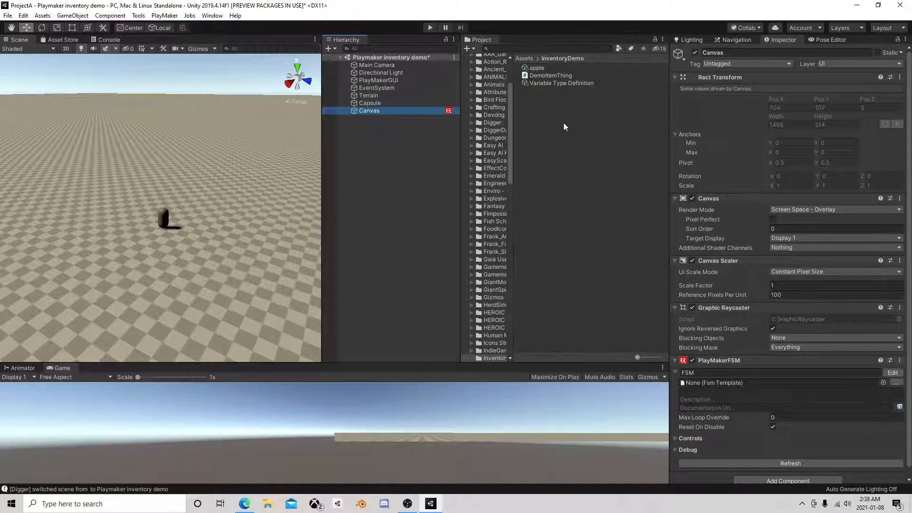
{"action": "left_click", "coordinate": [538, 68]}
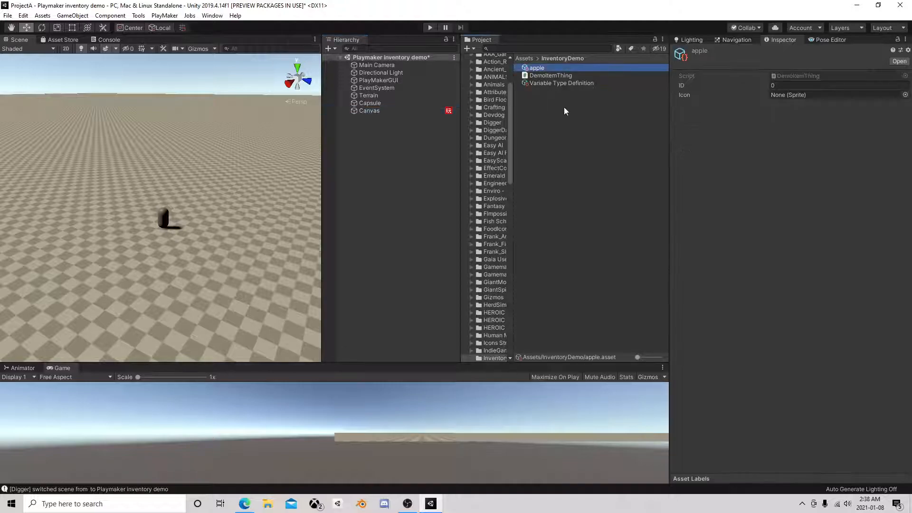
{"action": "left_click", "coordinate": [551, 84]}
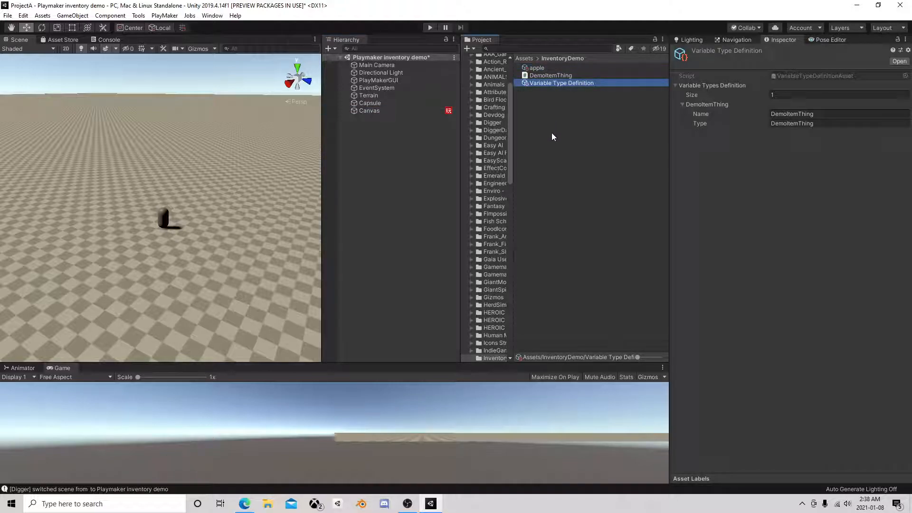
{"action": "left_click", "coordinate": [544, 75]}
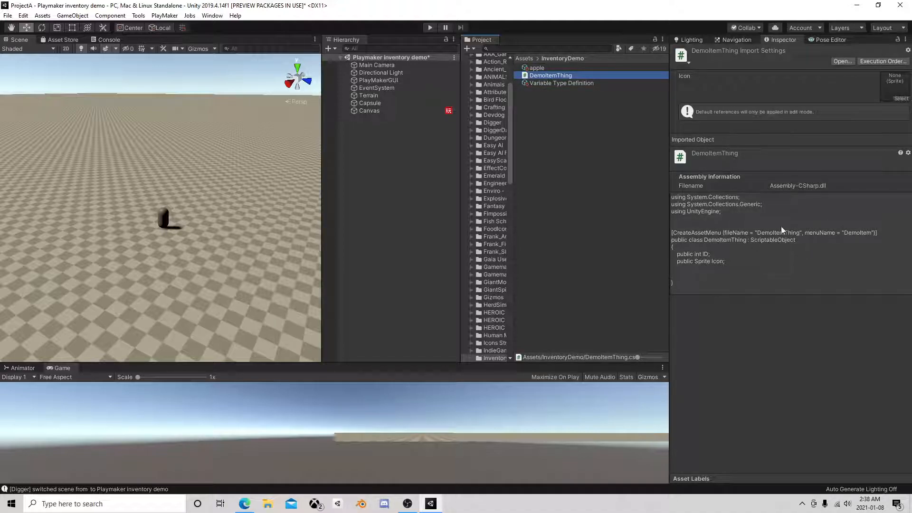
{"action": "left_click", "coordinate": [543, 97]}
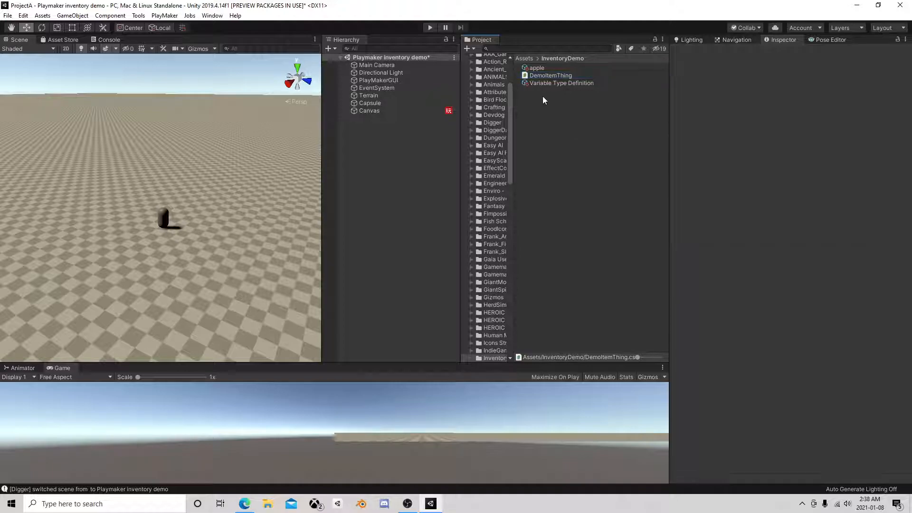
{"action": "left_click", "coordinate": [534, 67]}
{"action": "left_click", "coordinate": [549, 94]}
{"action": "left_click", "coordinate": [547, 83]}
{"action": "left_click", "coordinate": [547, 75]}
{"action": "left_click", "coordinate": [536, 68]}
{"action": "left_click", "coordinate": [539, 93]}
Add a UI Panel as a child of the Canvas and frame it in the Scene view in 2D mode
{"action": "left_click", "coordinate": [391, 110]}
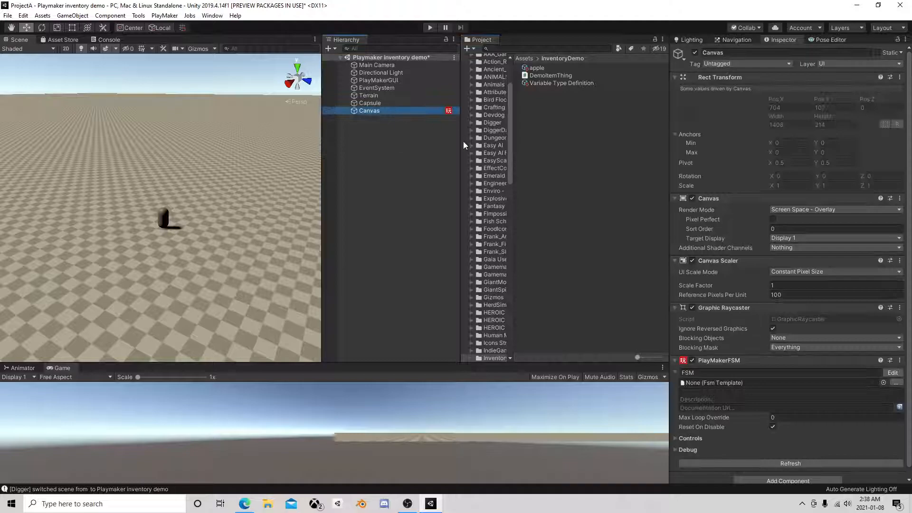
{"action": "right_click", "coordinate": [370, 111]}
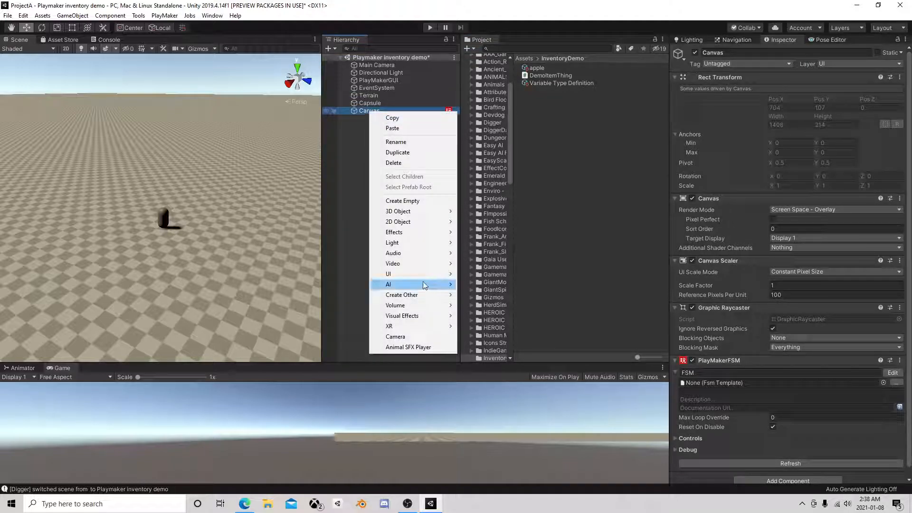
{"action": "mouse_move", "coordinate": [425, 274]}
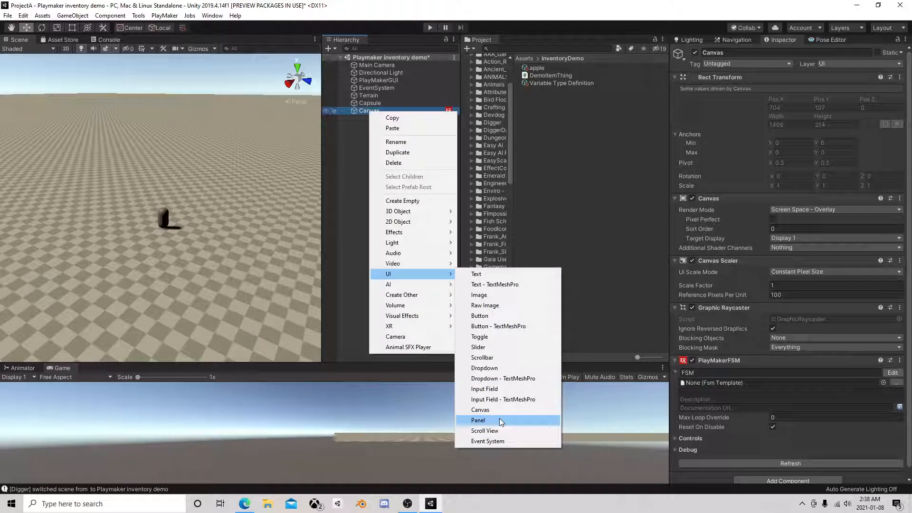
{"action": "left_click", "coordinate": [478, 420]}
{"action": "double_click", "coordinate": [380, 120]}
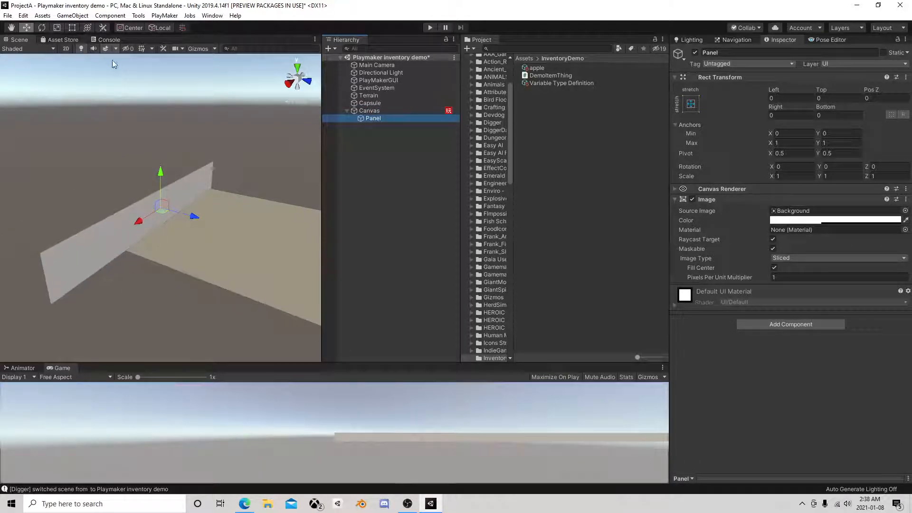
{"action": "left_click", "coordinate": [68, 48]}
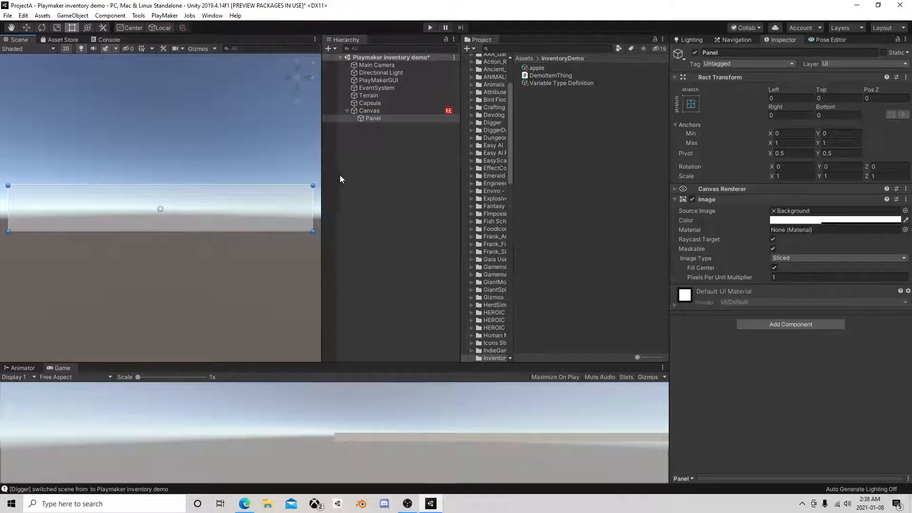
Set the Canvas Scaler's UI Scale Mode to Scale With Screen Size
{"action": "left_click", "coordinate": [376, 111]}
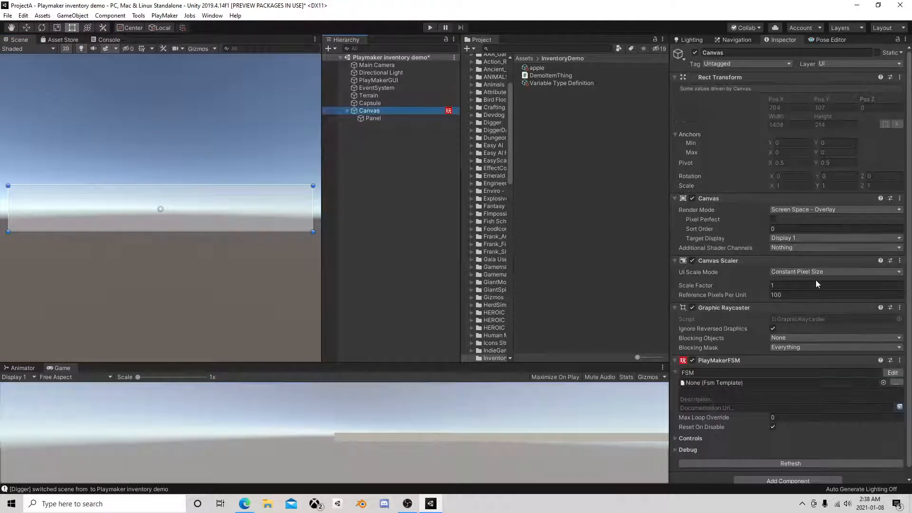
{"action": "left_click", "coordinate": [810, 272]}
{"action": "left_click", "coordinate": [803, 293]}
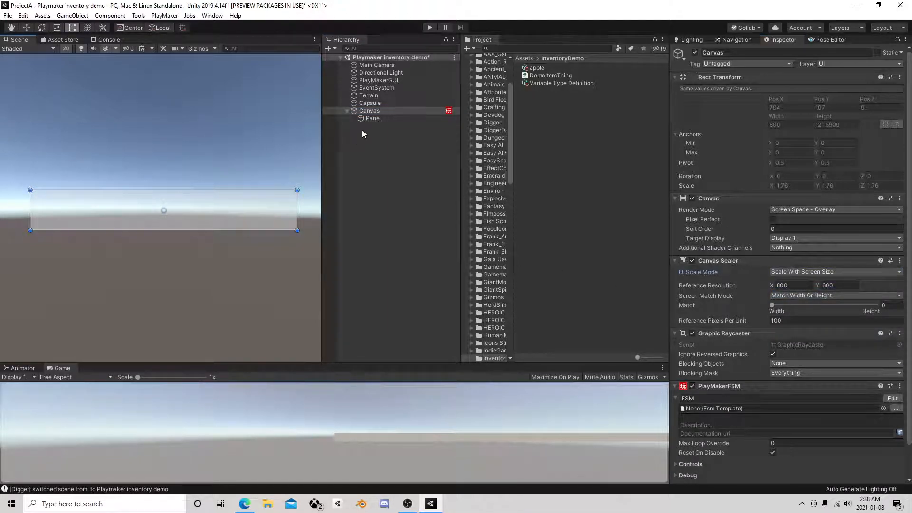
Shrink and move the Panel to margins of about 161 left, 27 top, 459 right and 41 bottom, and enlarge the Game view
{"action": "left_click", "coordinate": [372, 118]}
{"action": "left_click_drag", "start_coordinate": [298, 190], "coordinate": [96, 180]}
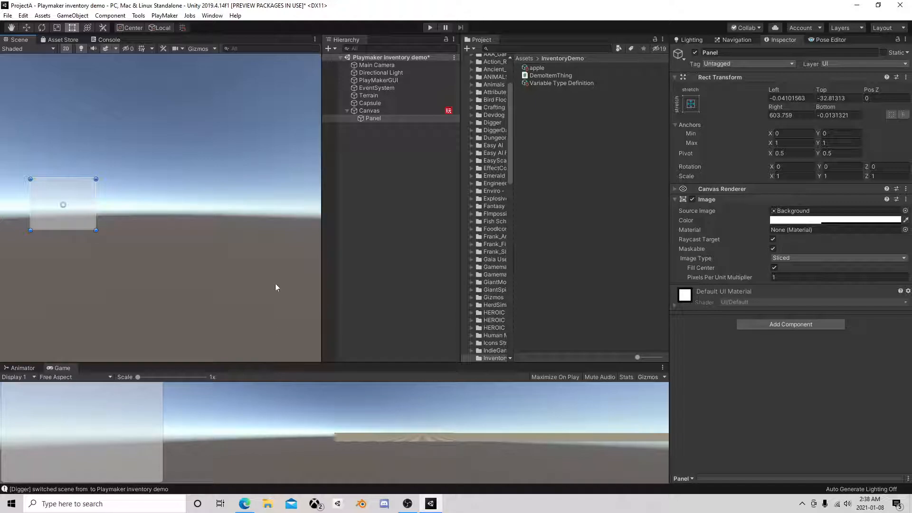
{"action": "left_click_drag", "start_coordinate": [331, 365], "coordinate": [332, 252]}
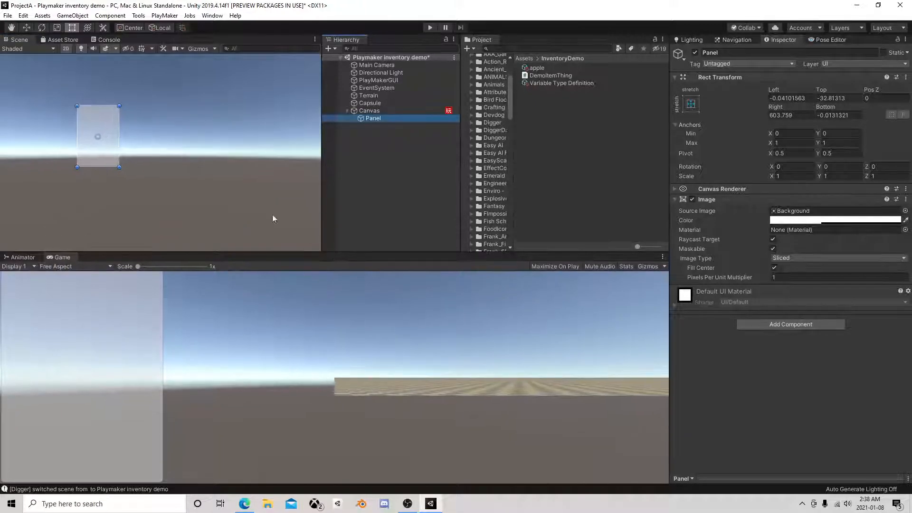
{"action": "key", "text": "w"}
{"action": "left_click", "coordinate": [98, 136]}
{"action": "left_click_drag", "start_coordinate": [102, 137], "coordinate": [138, 135]}
{"action": "left_click", "coordinate": [71, 28]}
{"action": "left_click_drag", "start_coordinate": [157, 105], "coordinate": [136, 133]}
{"action": "left_click", "coordinate": [23, 28]}
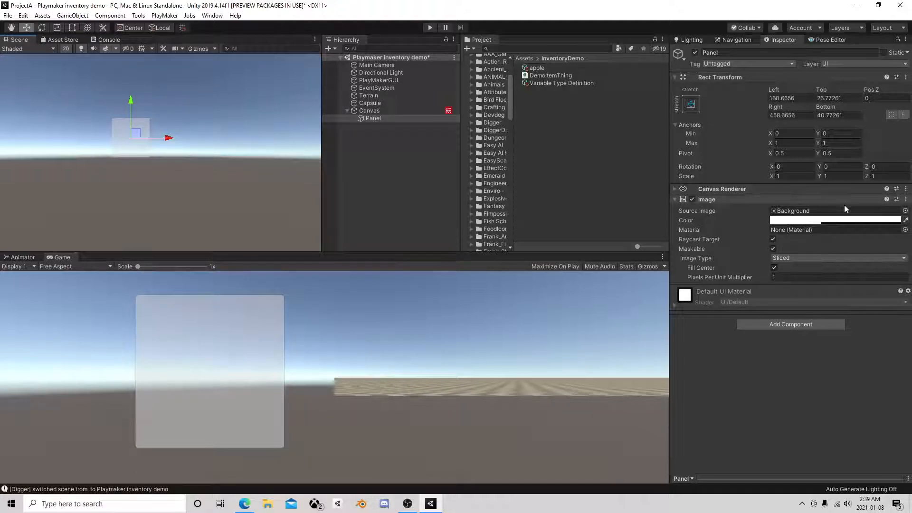
Set the Panel's image color to dark grey 3F3F3F with an alpha of about 0.96
{"action": "left_click", "coordinate": [873, 223]}
{"action": "mouse_move", "coordinate": [637, 172]}
{"action": "left_mouse_down"}
{"action": "mouse_move", "coordinate": [651, 180]}
{"action": "mouse_move", "coordinate": [662, 209]}
{"action": "mouse_move", "coordinate": [636, 185]}
{"action": "left_mouse_up"}
{"action": "left_click", "coordinate": [689, 108]}
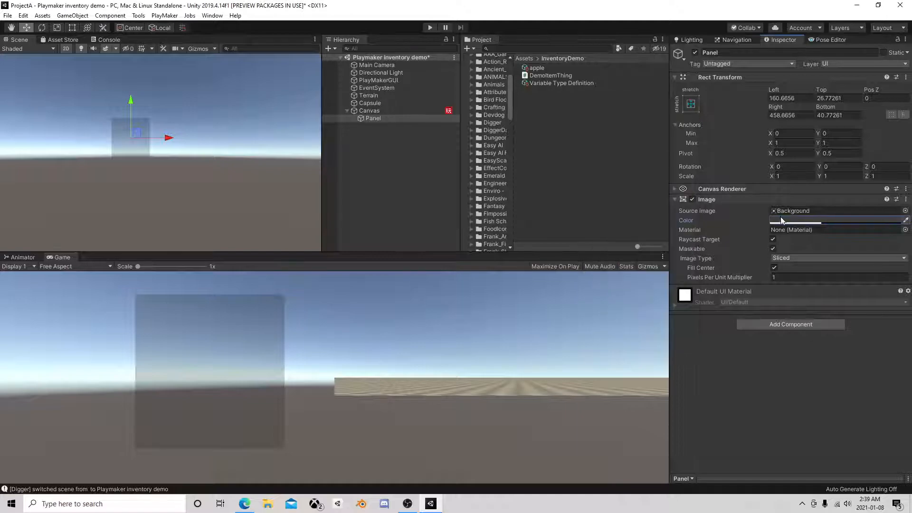
{"action": "left_click", "coordinate": [791, 220]}
{"action": "left_click_drag", "start_coordinate": [624, 299], "coordinate": [663, 303]}
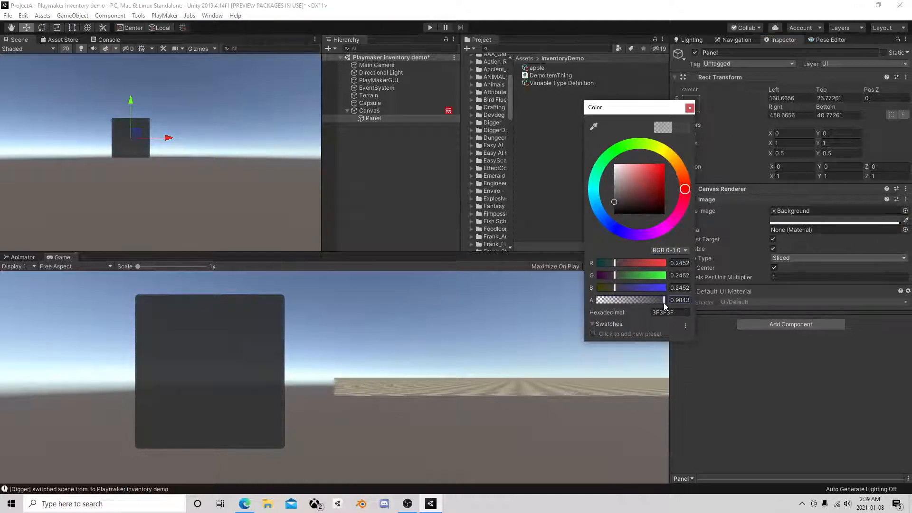
{"action": "left_click", "coordinate": [690, 107]}
Rename the Panel under the Canvas as Inventory
{"action": "left_click", "coordinate": [371, 140]}
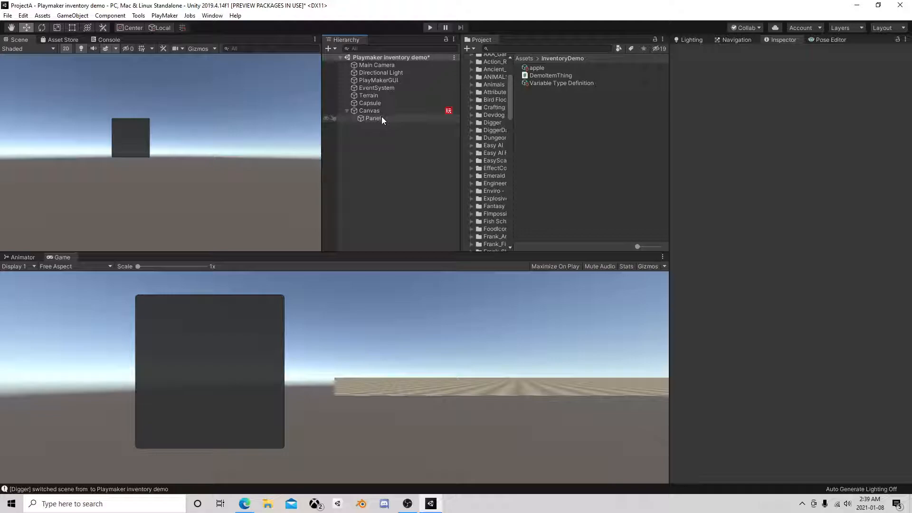
{"action": "left_click", "coordinate": [371, 119]}
{"action": "left_click", "coordinate": [376, 118]}
{"action": "type", "text": "In"}
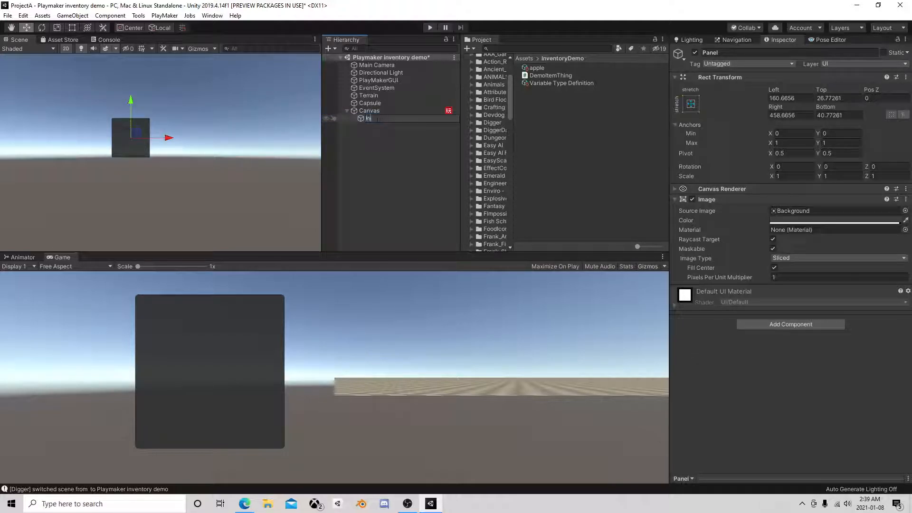
{"action": "type", "text": "ventory"}
{"action": "key", "text": "Return"}
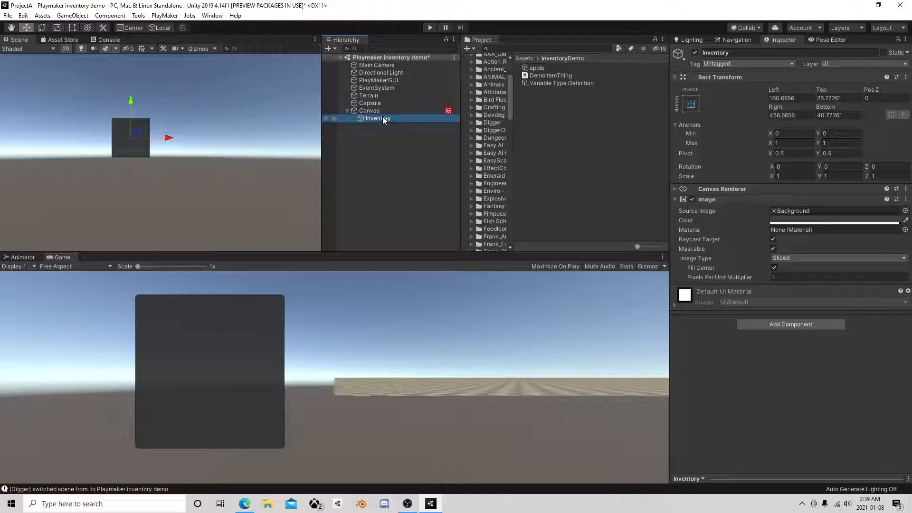
Create an empty child object under Inventory and name it SlotContainer
{"action": "right_click", "coordinate": [382, 120]}
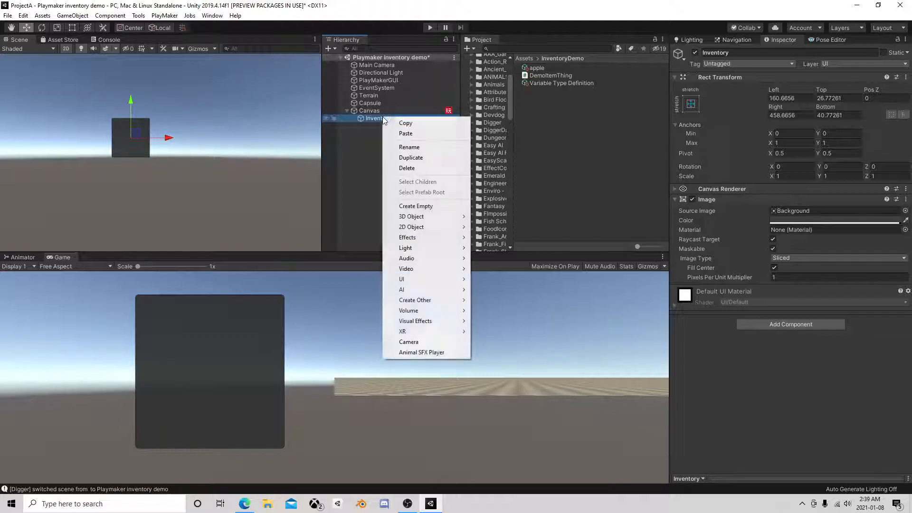
{"action": "left_click", "coordinate": [436, 207]}
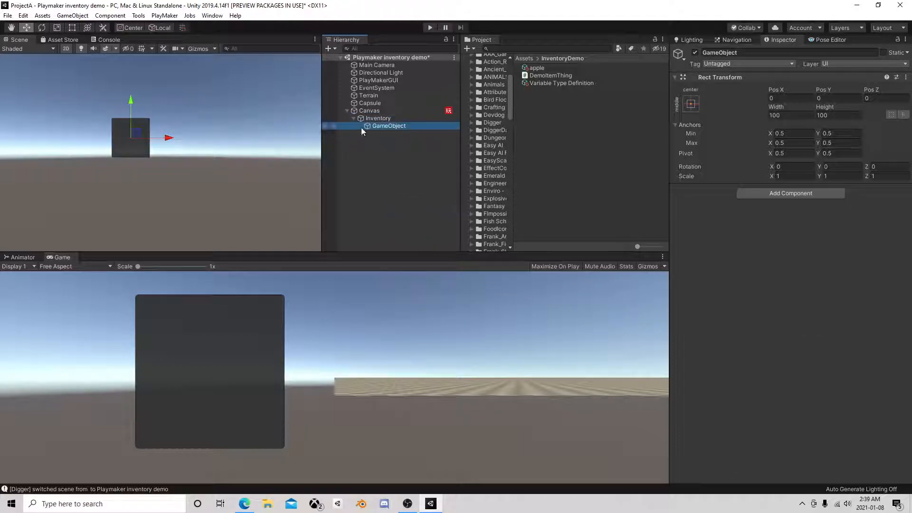
{"action": "left_click", "coordinate": [384, 126]}
{"action": "type", "text": "SlotContainer"}
{"action": "key", "text": "Return"}
Add a Grid Layout Group component to SlotContainer
{"action": "left_click", "coordinate": [744, 193]}
{"action": "type", "text": "gri"}
{"action": "left_click", "coordinate": [777, 237]}
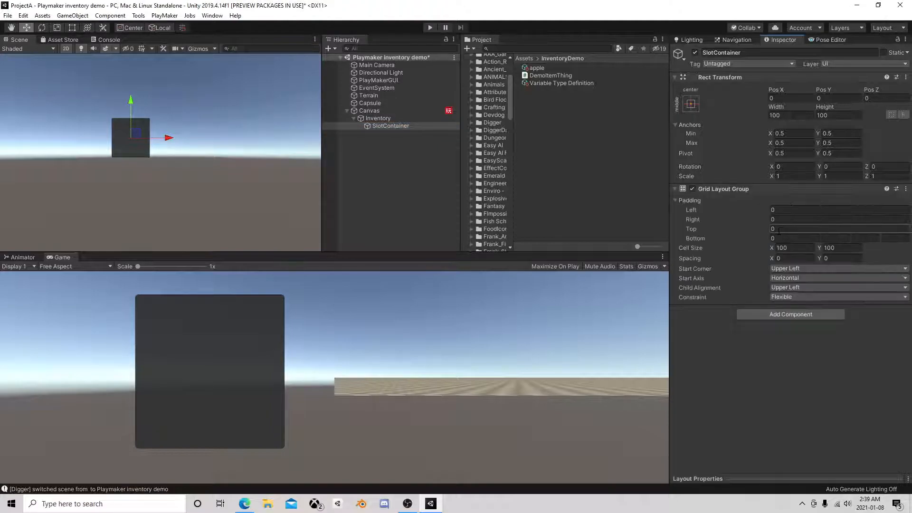
Set the Grid Layout Group's left, right, top and bottom padding to 5
{"action": "left_click", "coordinate": [783, 210]}
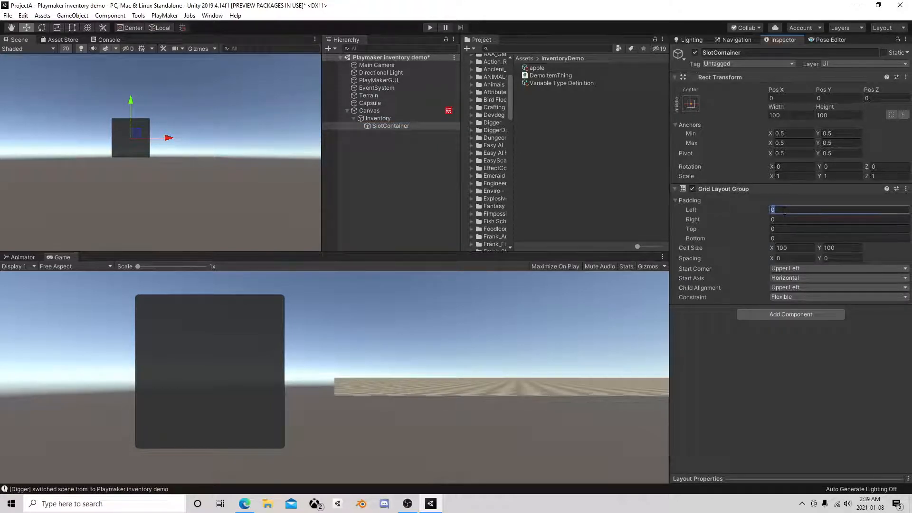
{"action": "type", "text": "5"}
{"action": "left_click", "coordinate": [784, 219]}
{"action": "type", "text": "5"}
{"action": "left_click", "coordinate": [787, 229]}
{"action": "type", "text": "5"}
{"action": "left_click", "coordinate": [785, 239]}
{"action": "type", "text": "5"}
Set the Grid Layout Group's cell size to 25 by 25 and its spacing to 5 by 5
{"action": "key", "text": "Tab"}
{"action": "type", "text": "25"}
{"action": "key", "text": "Tab"}
{"action": "type", "text": "25"}
{"action": "key", "text": "Tab"}
{"action": "type", "text": "5"}
{"action": "key", "text": "Tab"}
{"action": "type", "text": "6"}
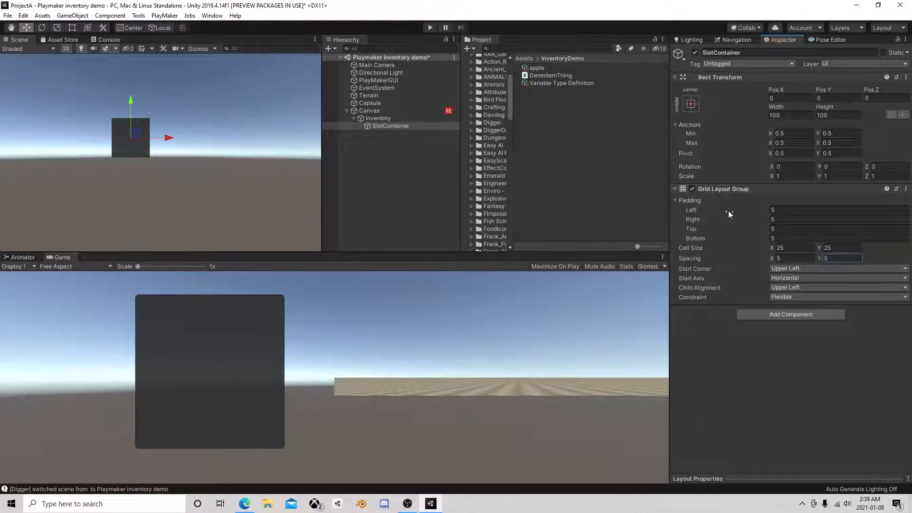
{"action": "left_click", "coordinate": [399, 145]}
Move SlotContainer inside the Inventory panel to about X 18.5, Y 32.1
{"action": "left_click", "coordinate": [381, 125]}
{"action": "scroll", "coordinate": [137, 137], "scroll_direction": "up", "scroll_amount": 3}
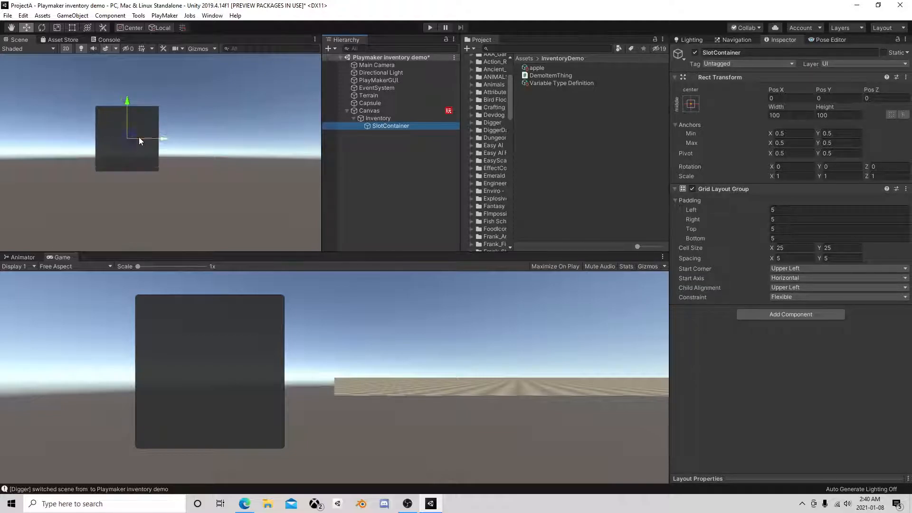
{"action": "left_click_drag", "start_coordinate": [123, 134], "coordinate": [140, 122]}
{"action": "left_click", "coordinate": [382, 143]}
Add a UI Image as a child of SlotContainer and try to move it within the grid
{"action": "left_click", "coordinate": [390, 124]}
{"action": "right_click", "coordinate": [390, 126]}
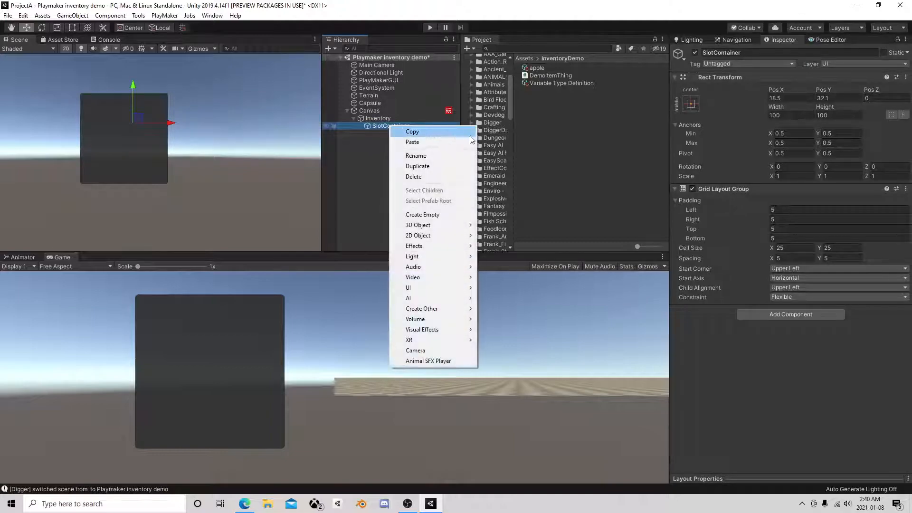
{"action": "mouse_move", "coordinate": [427, 288]}
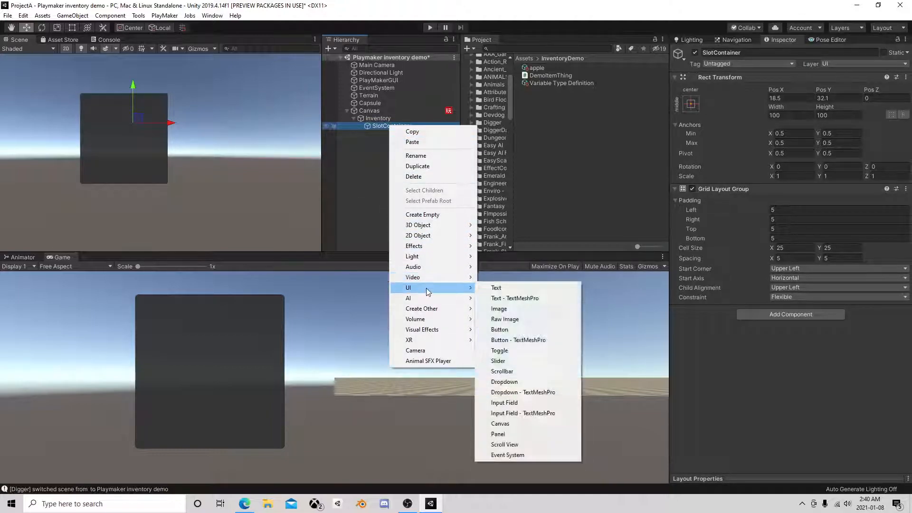
{"action": "left_click", "coordinate": [518, 310]}
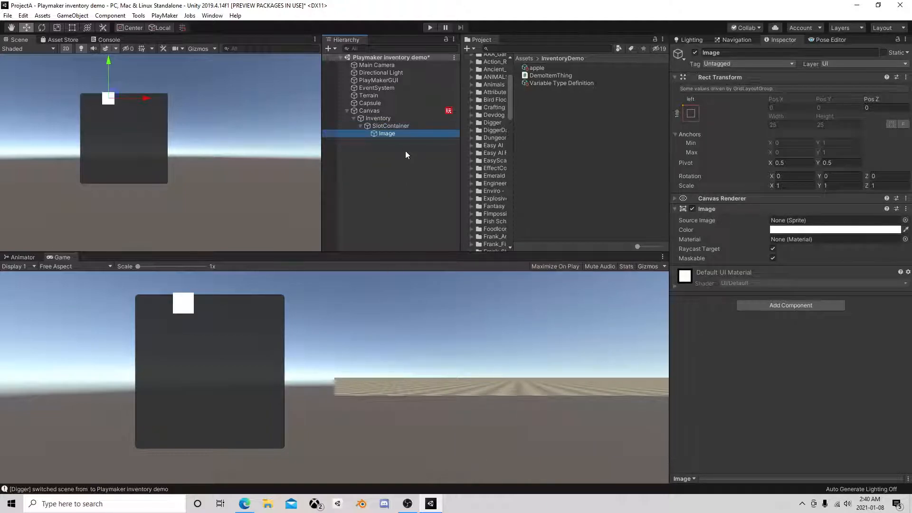
{"action": "left_click_drag", "start_coordinate": [111, 90], "coordinate": [117, 95]}
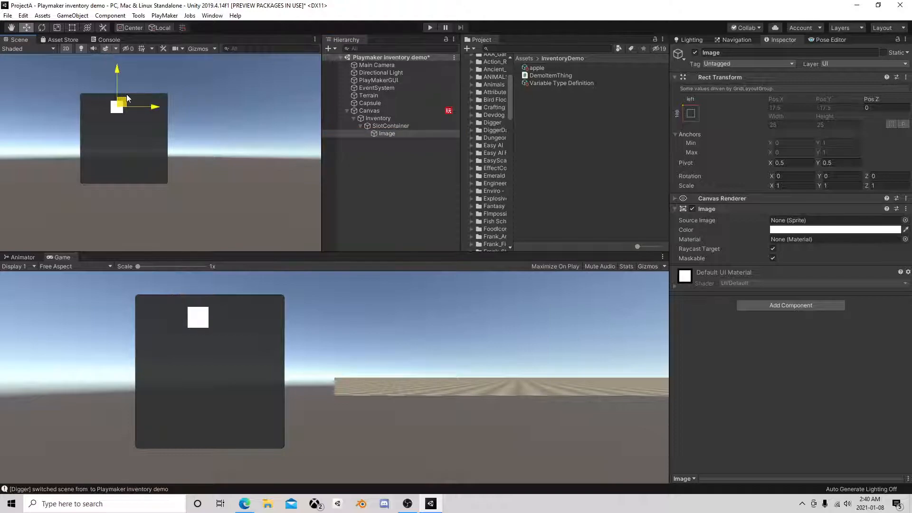
{"action": "left_click_drag", "start_coordinate": [150, 108], "coordinate": [139, 109]}
Resize SlotContainer to about 165 by 158 so it nearly fills the Inventory panel
{"action": "left_click", "coordinate": [374, 126]}
{"action": "left_click", "coordinate": [71, 28]}
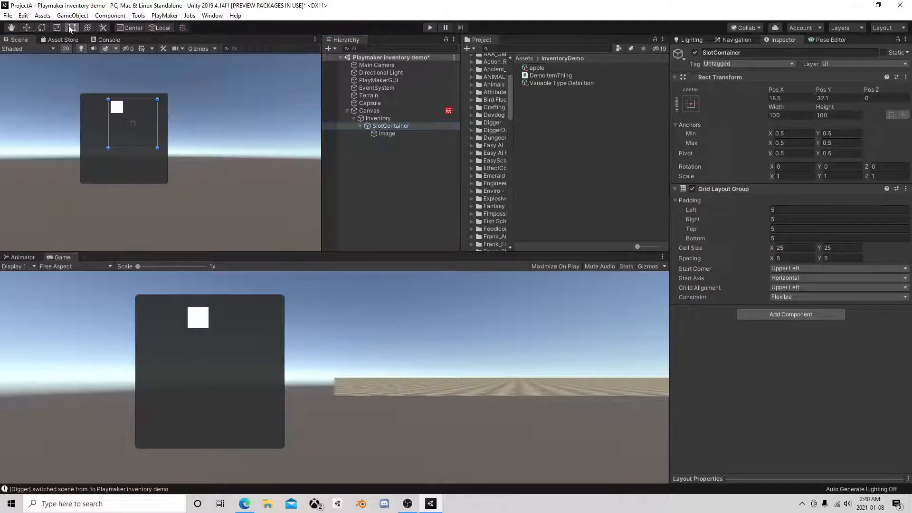
{"action": "left_click_drag", "start_coordinate": [158, 150], "coordinate": [165, 179]}
{"action": "left_click_drag", "start_coordinate": [107, 179], "coordinate": [83, 176]}
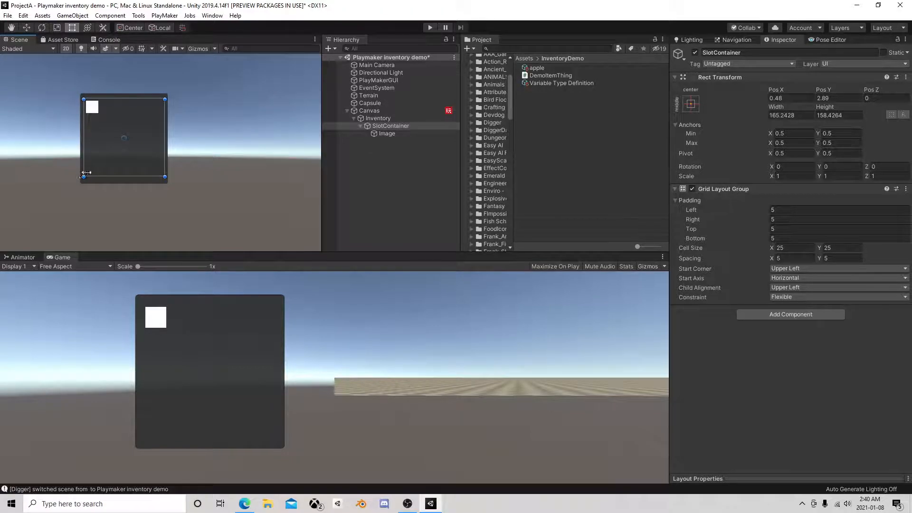
Test the grid layout by making 15 copies of the Image, and delete all the copies again
{"action": "left_click", "coordinate": [386, 134]}
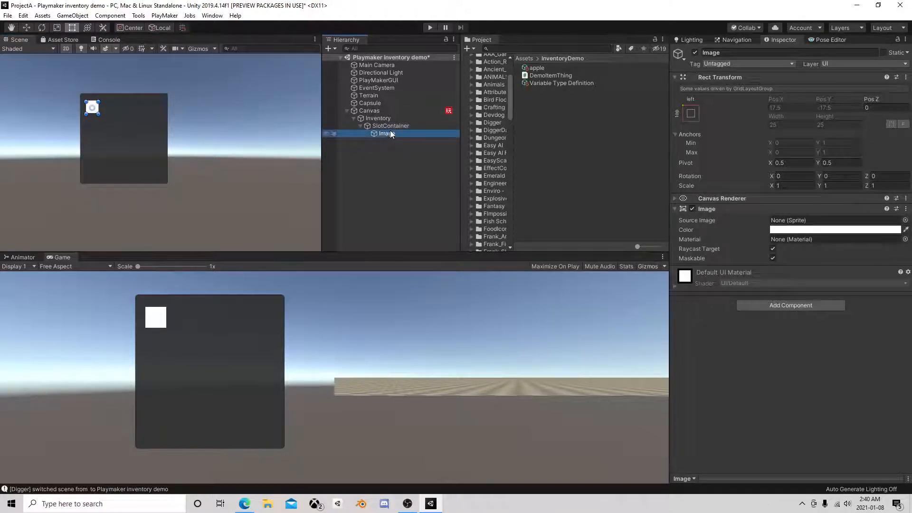
{"action": "key", "text": "ctrl+d"}
{"action": "key", "text": "ctrl+d"}
{"action": "key", "text": "ctrl+d"}
{"action": "key", "text": "ctrl+d"}
{"action": "key", "text": "ctrl+d"}
{"action": "key", "text": "ctrl+d"}
{"action": "key", "text": "ctrl+d"}
{"action": "key", "text": "ctrl+d"}
{"action": "key", "text": "ctrl+d"}
{"action": "key", "text": "ctrl+d"}
{"action": "key", "text": "ctrl+d"}
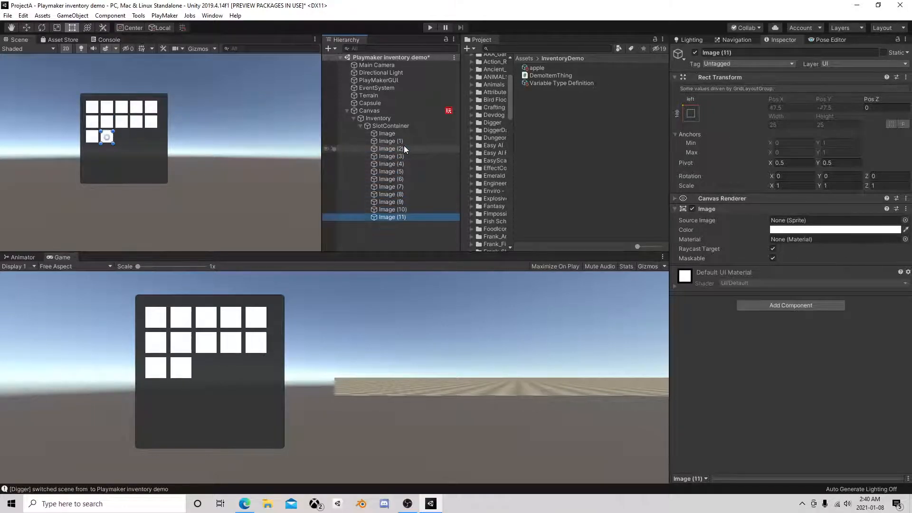
{"action": "key", "text": "ctrl+d"}
{"action": "key", "text": "ctrl+d"}
{"action": "key", "text": "ctrl+d"}
{"action": "key", "text": "ctrl+d"}
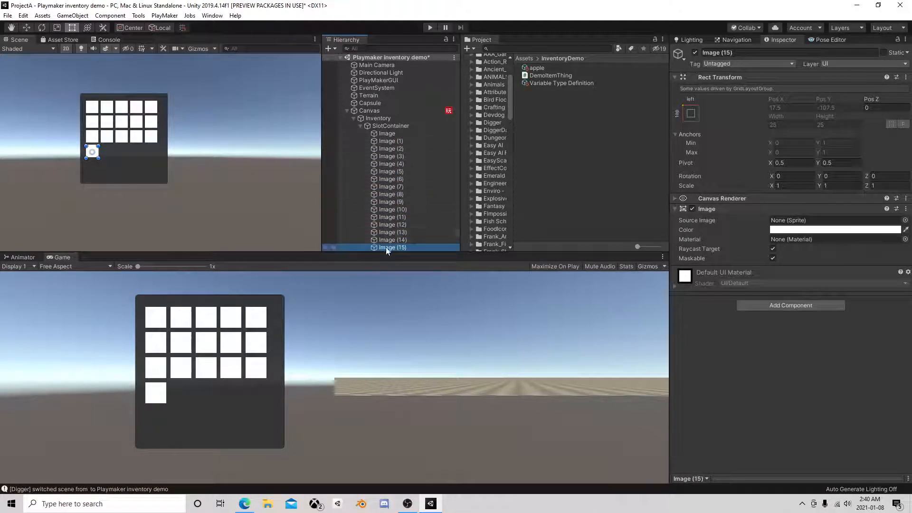
{"action": "left_click", "coordinate": [392, 142], "text": "shift"}
{"action": "key", "text": "Delete"}
{"action": "left_click", "coordinate": [386, 133]}
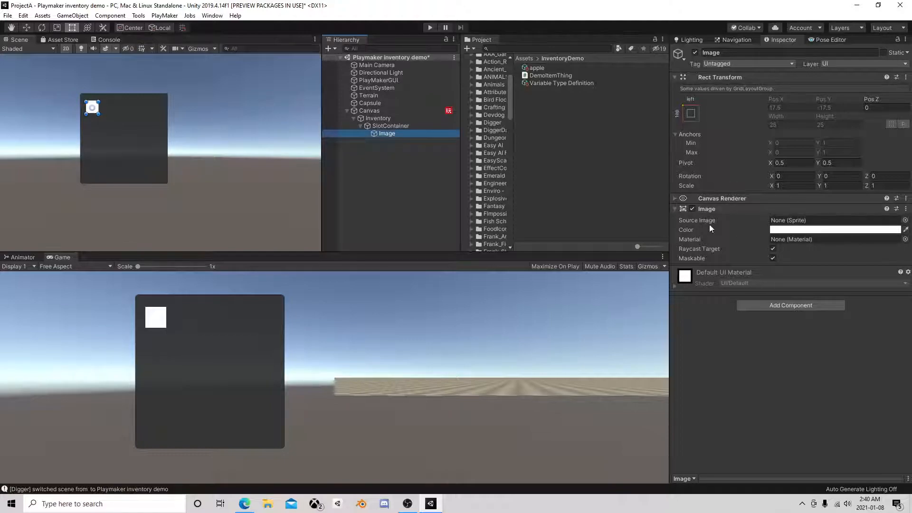
Create an empty child object under SlotContainer and make the Image a child of it
{"action": "left_click", "coordinate": [407, 147]}
{"action": "left_click", "coordinate": [391, 134]}
{"action": "right_click", "coordinate": [391, 126]}
{"action": "left_click", "coordinate": [425, 216]}
{"action": "mouse_move", "coordinate": [401, 141]}
{"action": "left_mouse_down"}
{"action": "mouse_move", "coordinate": [389, 135]}
{"action": "mouse_move", "coordinate": [399, 142]}
{"action": "left_mouse_up"}
{"action": "left_click", "coordinate": [385, 134]}
Set the nested Image's Pos X and Pos Y to 0
{"action": "left_click", "coordinate": [392, 141]}
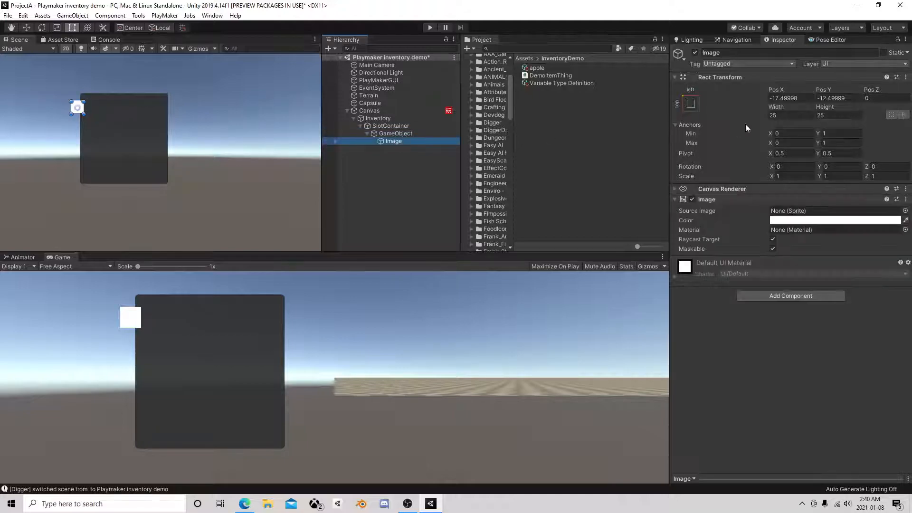
{"action": "left_click", "coordinate": [784, 97]}
{"action": "type", "text": "0"}
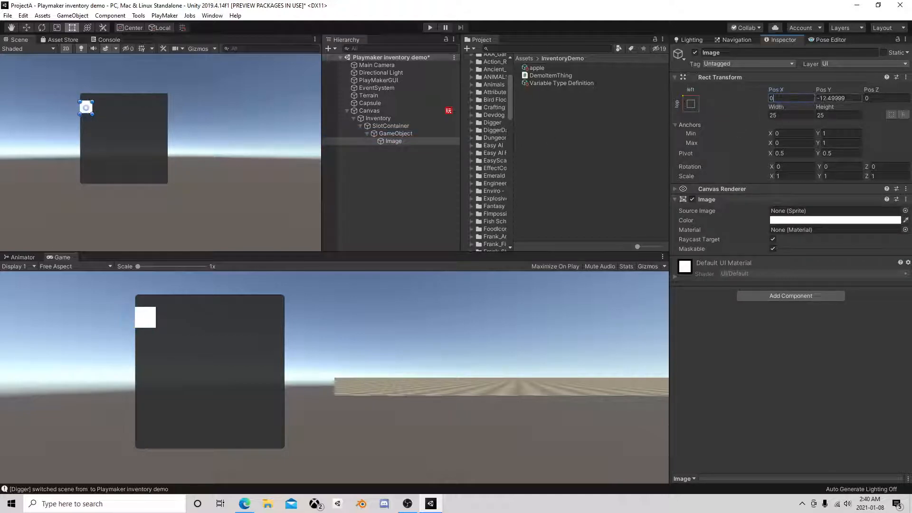
{"action": "left_click", "coordinate": [834, 98]}
{"action": "type", "text": "0"}
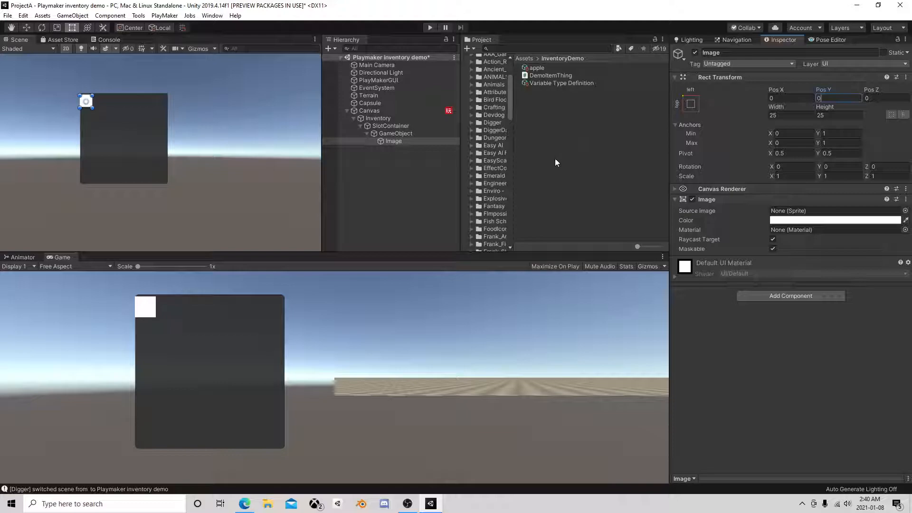
Anchor the nested Image to the middle center of its parent and set its Pos X and Pos Y to 0
{"action": "left_click", "coordinate": [691, 104]}
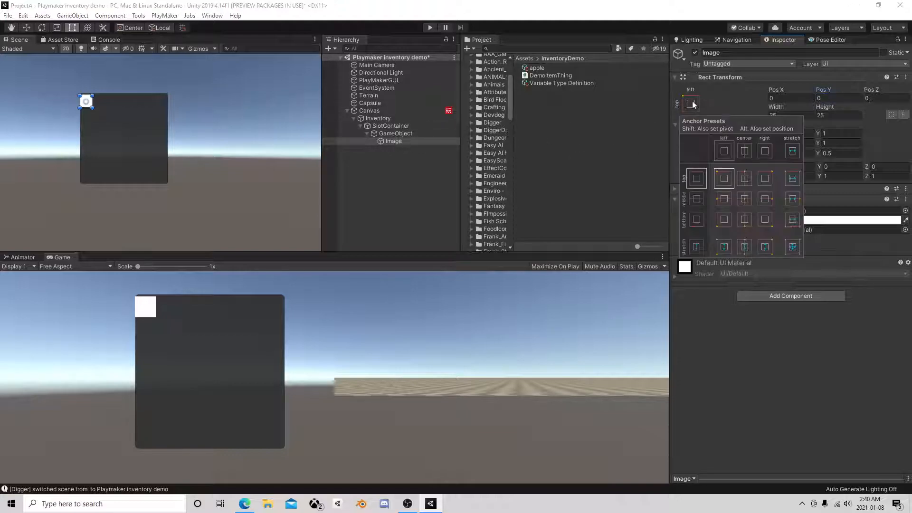
{"action": "left_click", "coordinate": [745, 200]}
{"action": "left_click", "coordinate": [781, 364]}
{"action": "left_click", "coordinate": [790, 98]}
{"action": "type", "text": "0"}
{"action": "left_click", "coordinate": [832, 99]}
{"action": "type", "text": "0"}
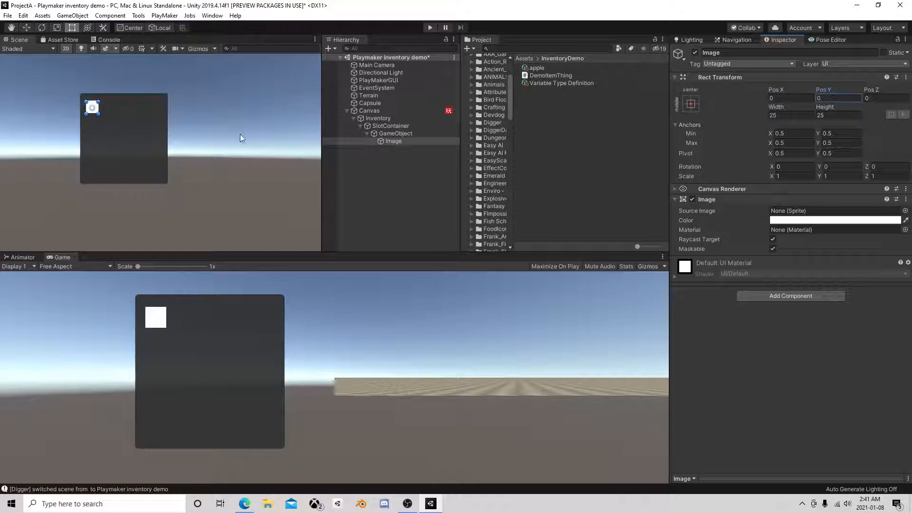
Test the grid with four copies of the GameObject that holds the Image, and delete those copies again
{"action": "left_click", "coordinate": [403, 135]}
{"action": "key", "text": "ctrl+d"}
{"action": "key", "text": "ctrl+d"}
{"action": "key", "text": "ctrl+d"}
{"action": "key", "text": "ctrl+d"}
{"action": "left_click", "coordinate": [398, 149], "text": "shift"}
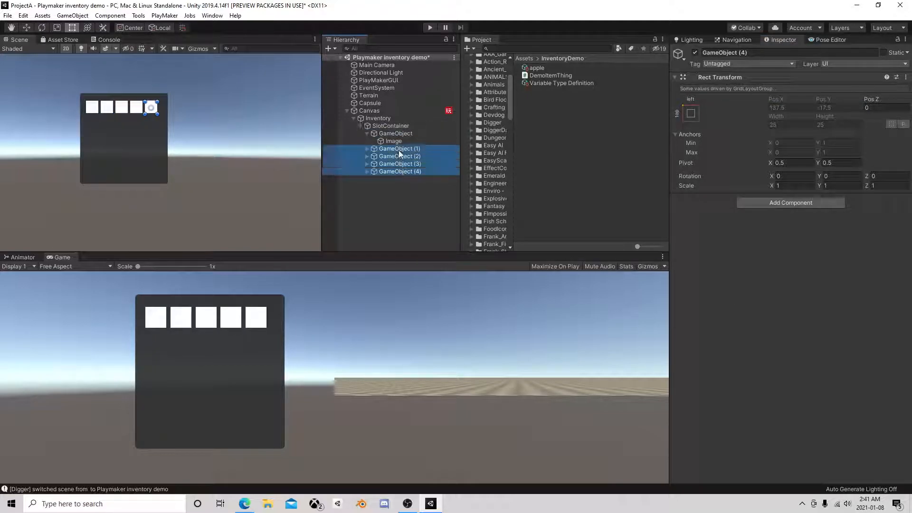
{"action": "key", "text": "Delete"}
Rename the GameObject under SlotContainer as Slot
{"action": "left_click", "coordinate": [394, 132]}
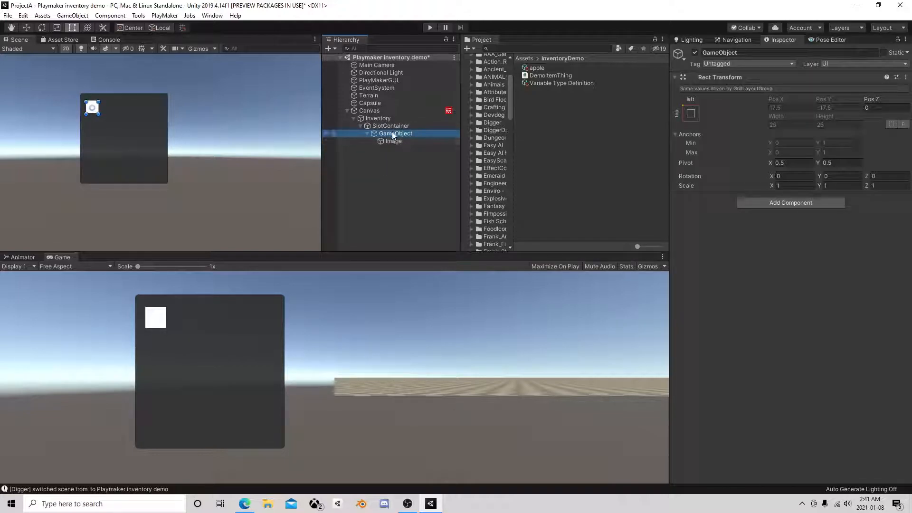
{"action": "left_click", "coordinate": [393, 134]}
{"action": "type", "text": "Slot"}
{"action": "key", "text": "Return"}
Add a UI Text child to Slot and set its X and Y scale to 0.5
{"action": "right_click", "coordinate": [385, 133]}
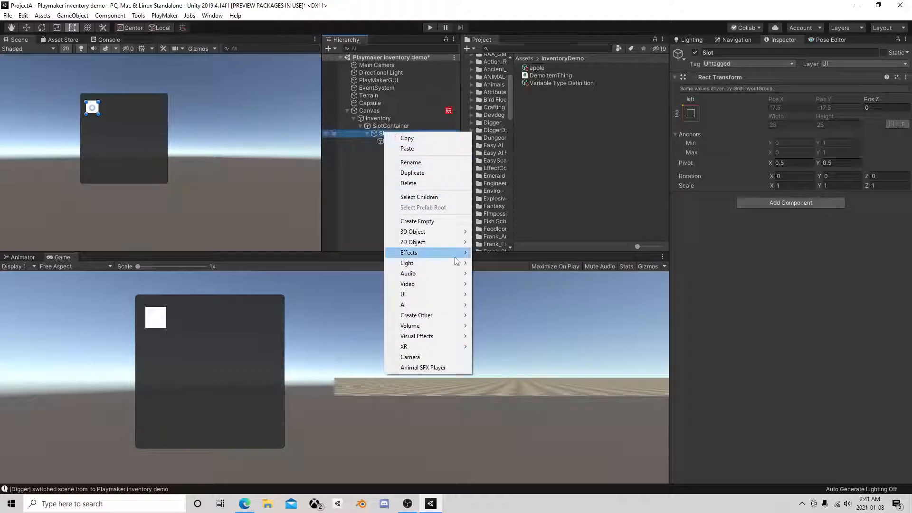
{"action": "mouse_move", "coordinate": [425, 297]}
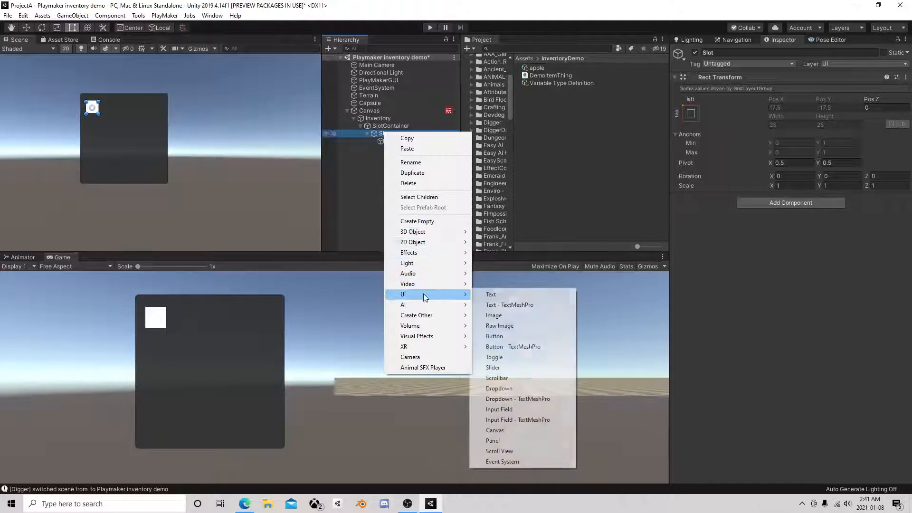
{"action": "left_click", "coordinate": [491, 295]}
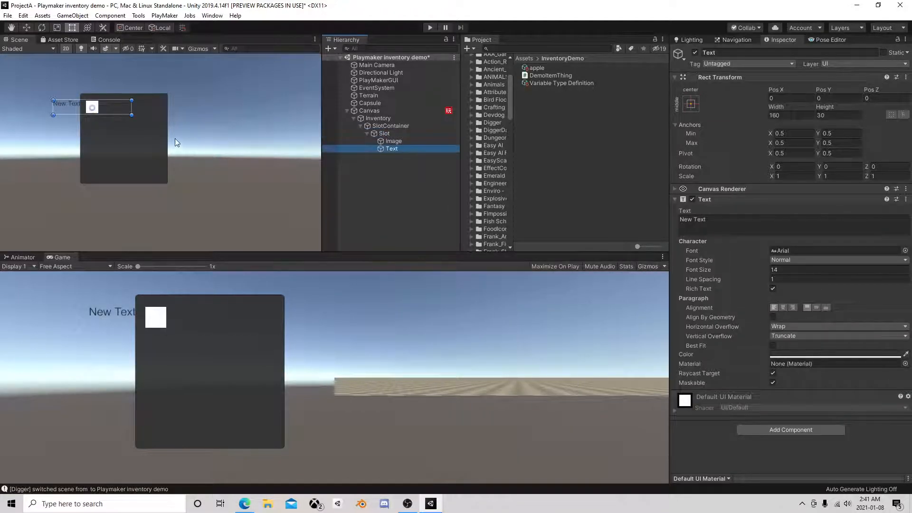
{"action": "scroll", "coordinate": [175, 143], "scroll_direction": "up", "scroll_amount": 5}
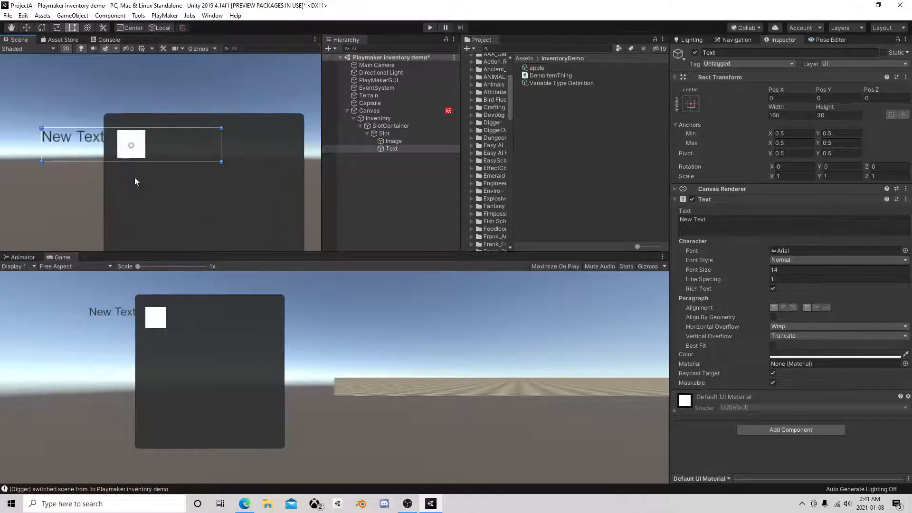
{"action": "scroll", "coordinate": [135, 180], "scroll_direction": "up", "scroll_amount": 1}
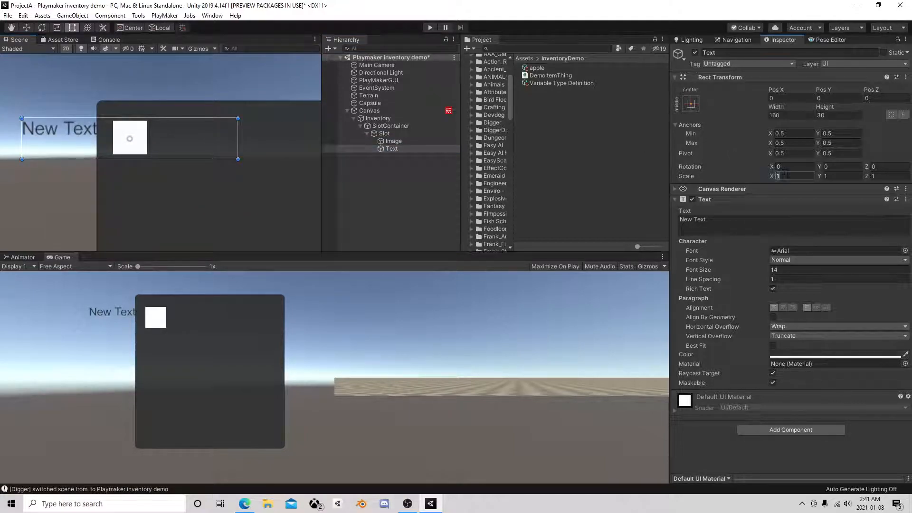
{"action": "type", "text": "0.5"}
{"action": "key", "text": "Tab"}
{"action": "type", "text": "0.5"}
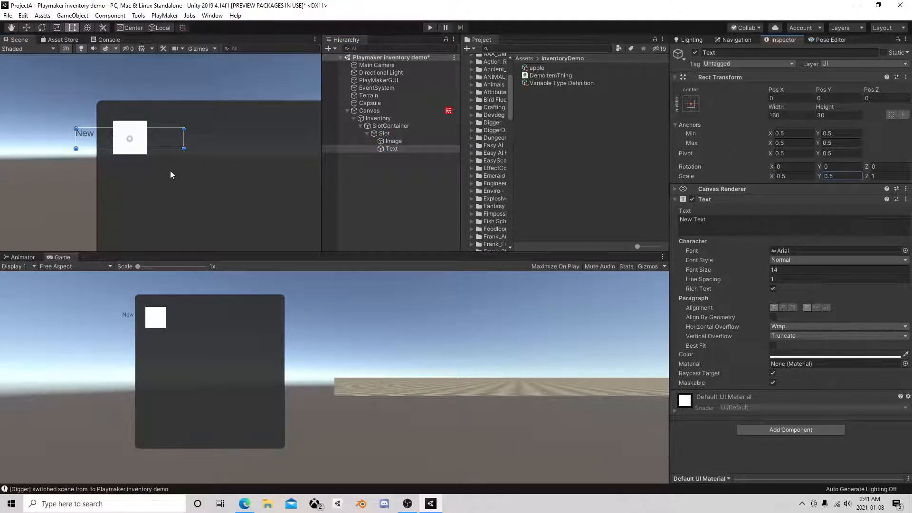
Resize the Text box to about 25 by 19 and fit it into the upper-right corner of the white Image
{"action": "left_click_drag", "start_coordinate": [74, 128], "coordinate": [125, 122]}
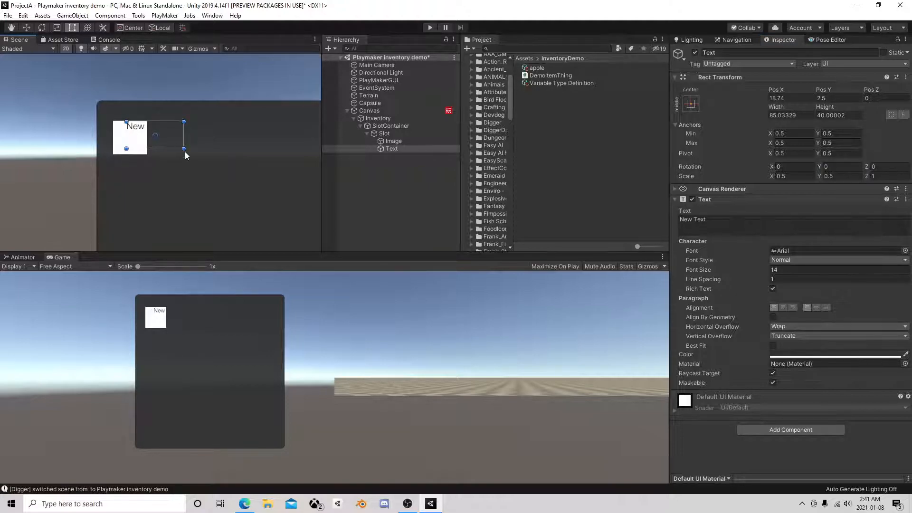
{"action": "left_click_drag", "start_coordinate": [183, 149], "coordinate": [148, 136]}
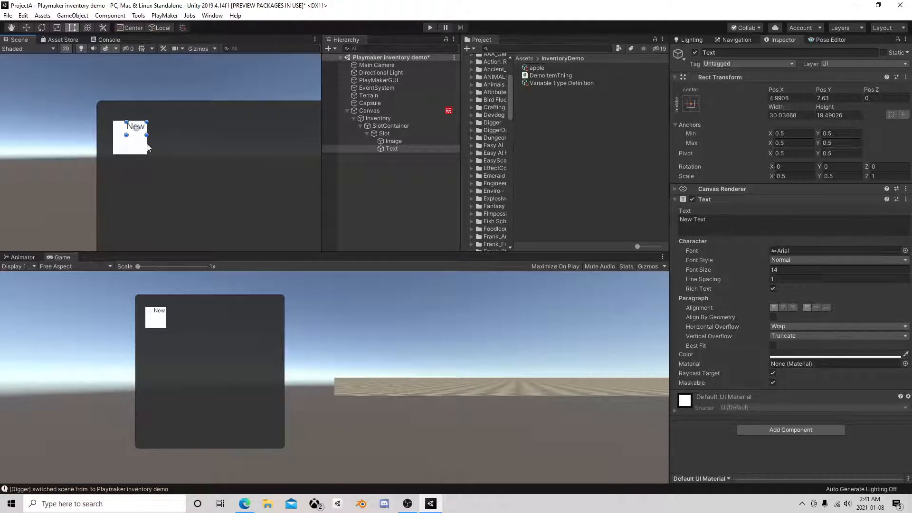
{"action": "left_click_drag", "start_coordinate": [127, 135], "coordinate": [131, 135]}
Set the Text content to 00 and its color to a near-black gray
{"action": "left_click", "coordinate": [696, 221]}
{"action": "type", "text": "00"}
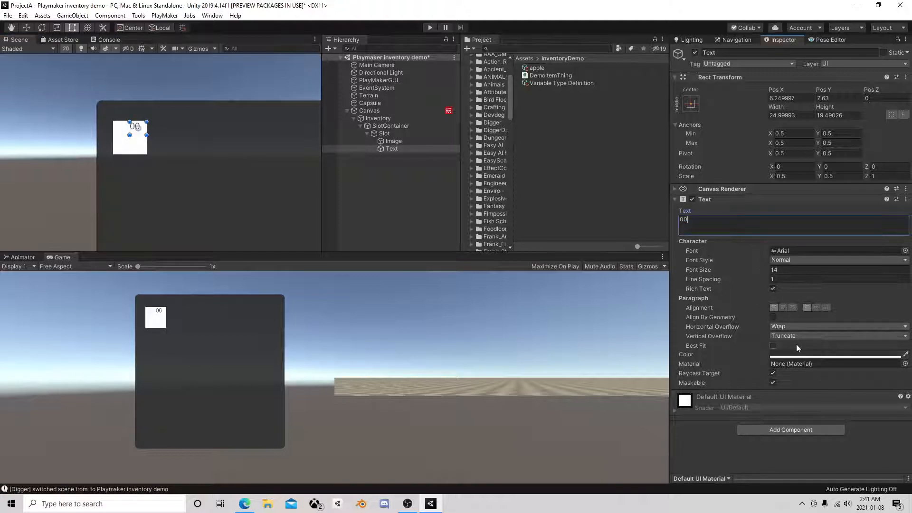
{"action": "left_click", "coordinate": [785, 354]}
{"action": "left_click", "coordinate": [613, 211]}
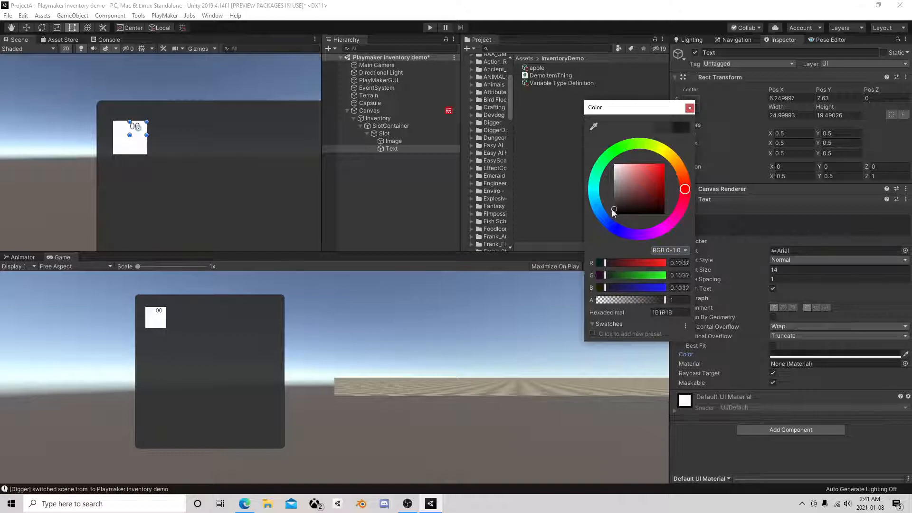
{"action": "left_click", "coordinate": [689, 108]}
Center the Text horizontally and vertically in its box and enable Best Fit
{"action": "left_click", "coordinate": [783, 307]}
{"action": "left_click", "coordinate": [817, 308]}
{"action": "left_click", "coordinate": [773, 345]}
Add a PlayMakerFSM component to the Slot object and name the FSM Slot
{"action": "left_click", "coordinate": [383, 134]}
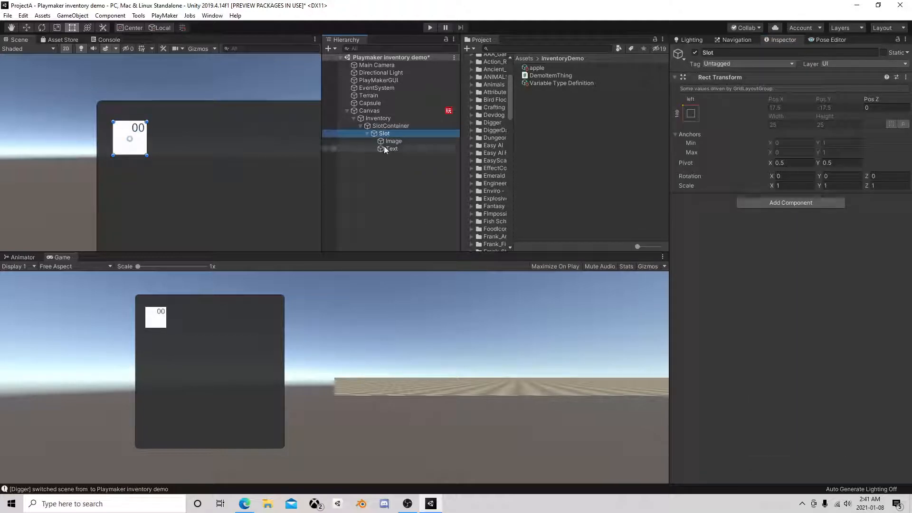
{"action": "left_click", "coordinate": [814, 203]}
{"action": "type", "text": "fsm"}
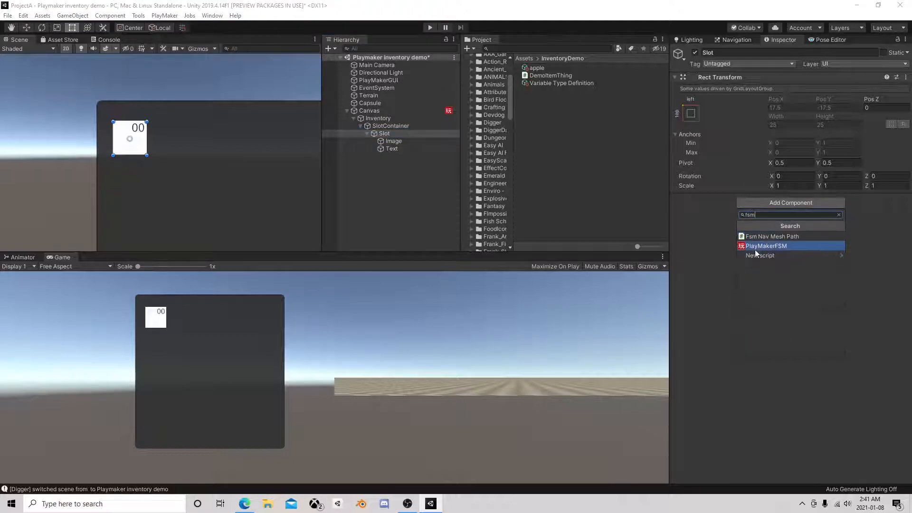
{"action": "left_click", "coordinate": [765, 255]}
{"action": "left_click", "coordinate": [716, 213]}
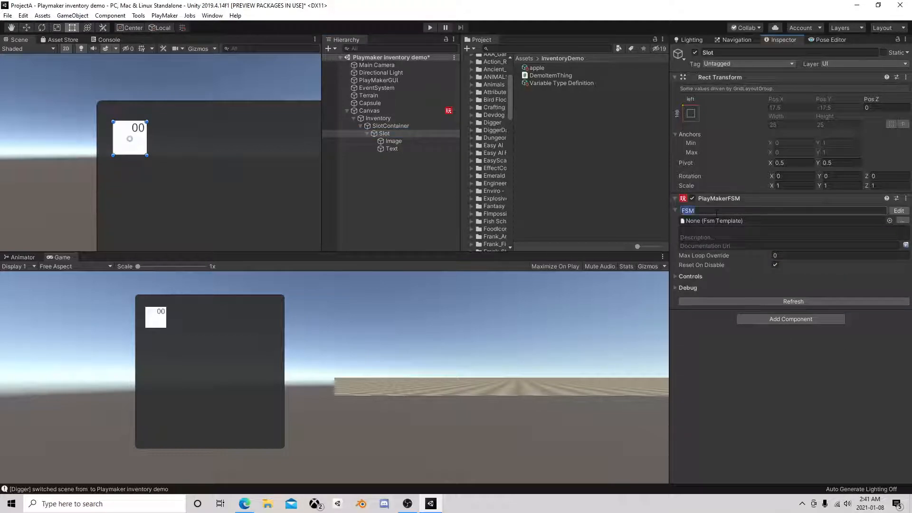
{"action": "type", "text": "Slot"}
Open the Slot FSM for editing and add a GameObject variable named Icon
{"action": "left_click", "coordinate": [899, 210]}
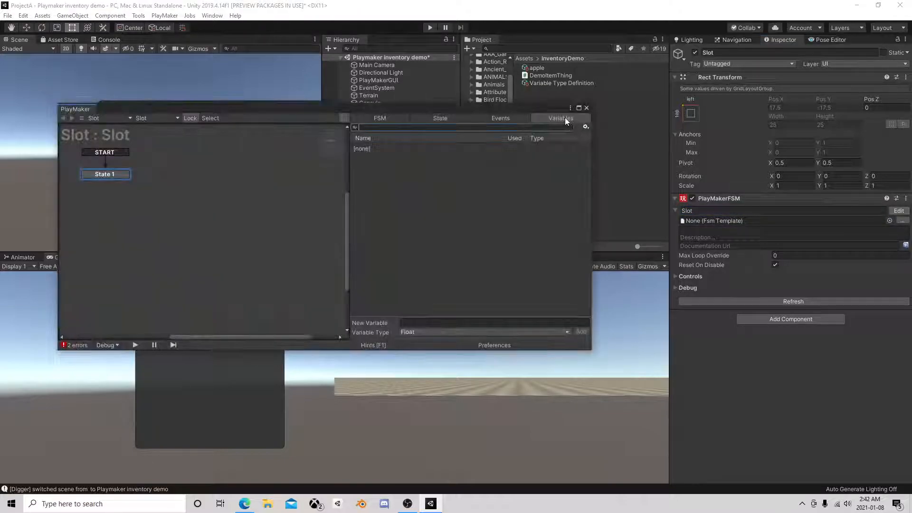
{"action": "left_click_drag", "start_coordinate": [552, 108], "coordinate": [279, 85]}
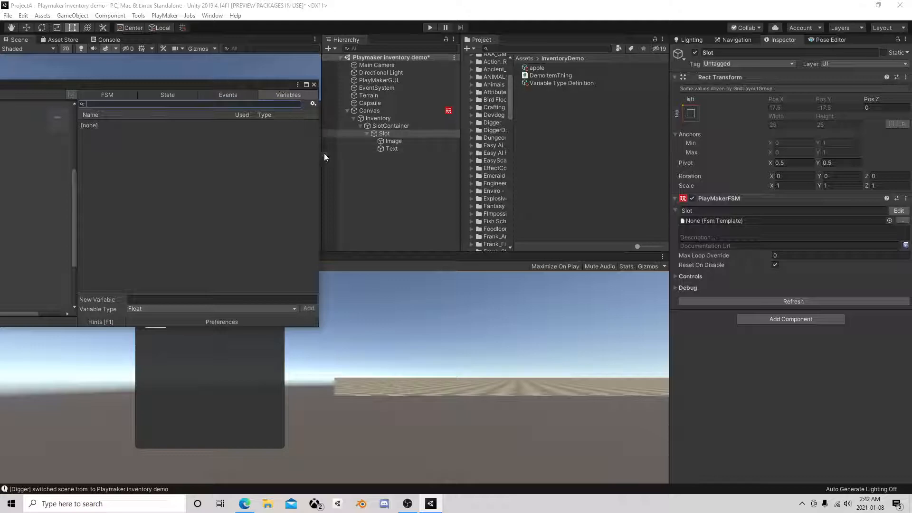
{"action": "left_click", "coordinate": [137, 308]}
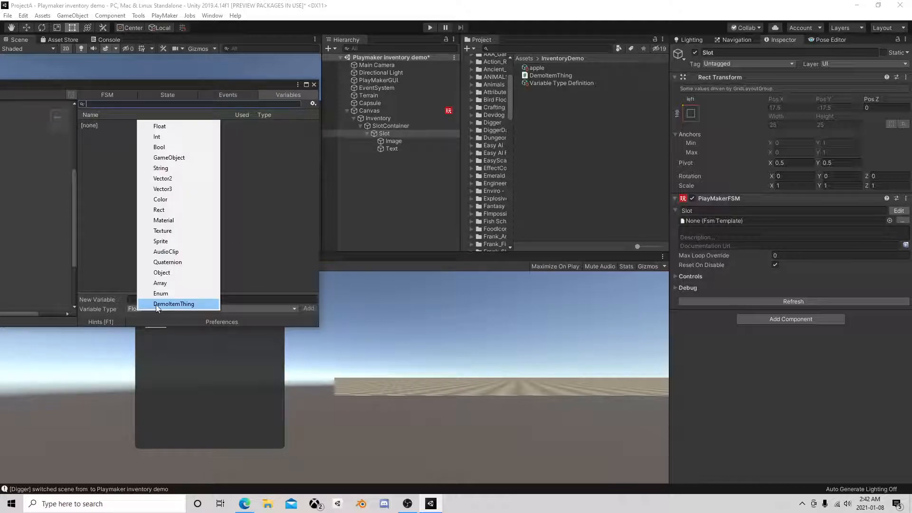
{"action": "left_click", "coordinate": [180, 157]}
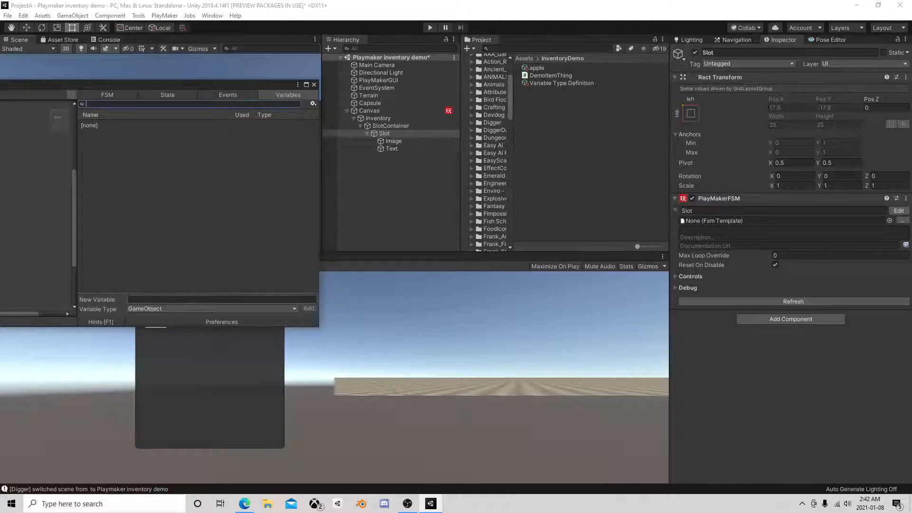
{"action": "left_click", "coordinate": [209, 299]}
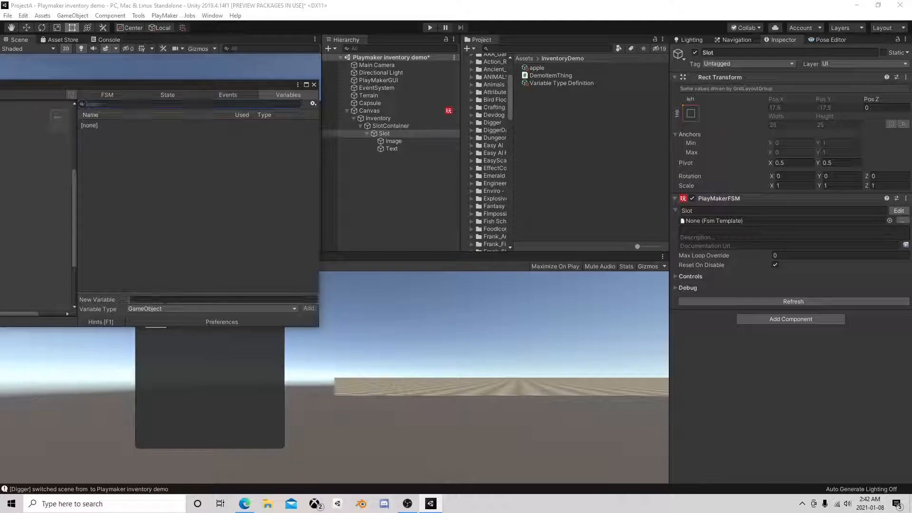
{"action": "type", "text": "Icon"}
{"action": "key", "text": "Return"}
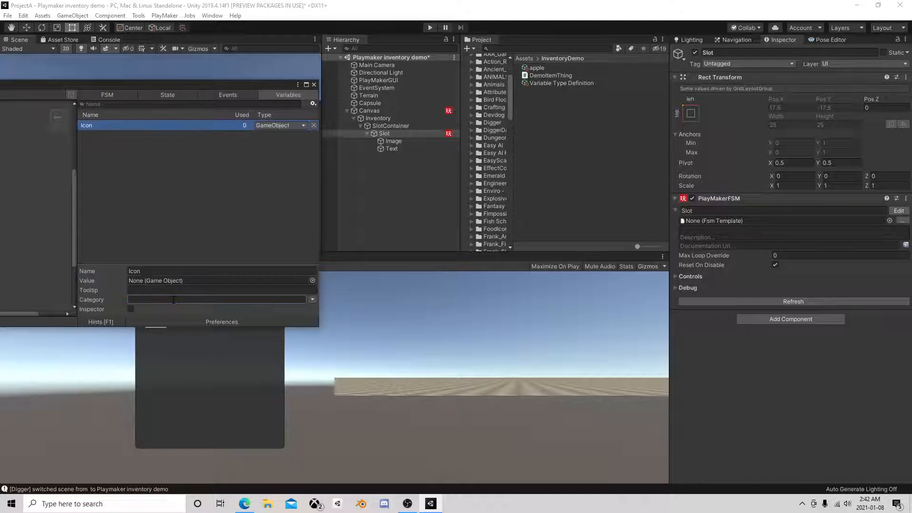
Add a second GameObject variable named Quantity to the Slot FSM
{"action": "left_click", "coordinate": [152, 265]}
{"action": "left_click", "coordinate": [143, 300]}
{"action": "type", "text": "Quantit"}
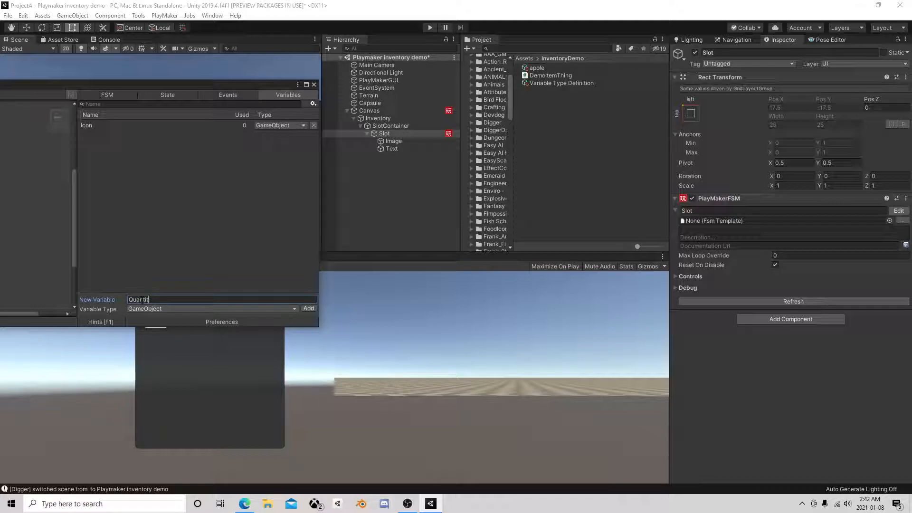
{"action": "type", "text": "y"}
{"action": "key", "text": "Return"}
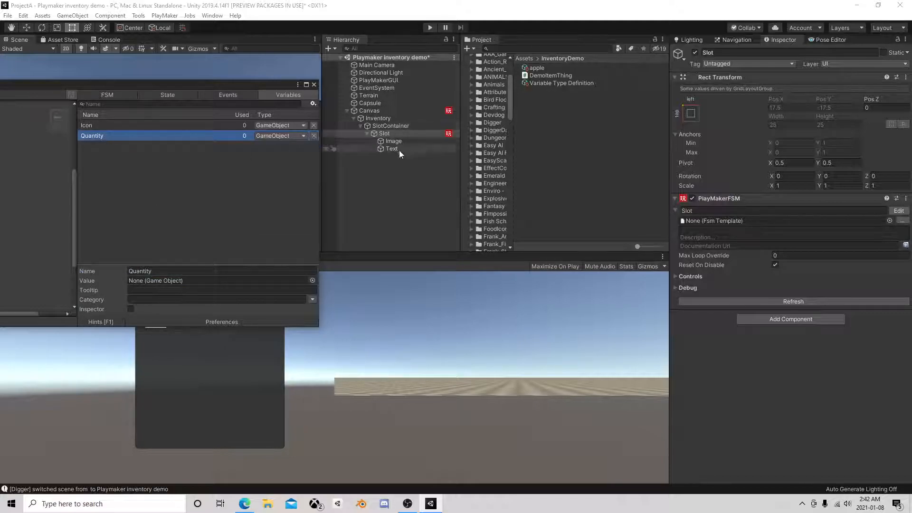
Assign the Text object to the Quantity variable and the Image object to Icon, and close the FSM editor
{"action": "left_click_drag", "start_coordinate": [392, 141], "coordinate": [179, 279]}
{"action": "left_click", "coordinate": [150, 125]}
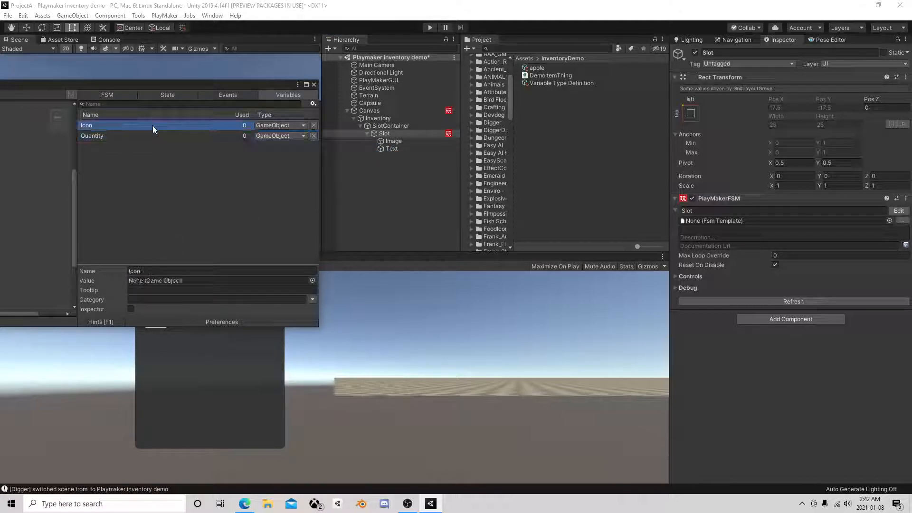
{"action": "left_click_drag", "start_coordinate": [403, 140], "coordinate": [174, 283]}
{"action": "left_click", "coordinate": [313, 84]}
Save Slot as a prefab in the InventoryDemo folder and delete its instance from the scene
{"action": "left_click", "coordinate": [363, 133]}
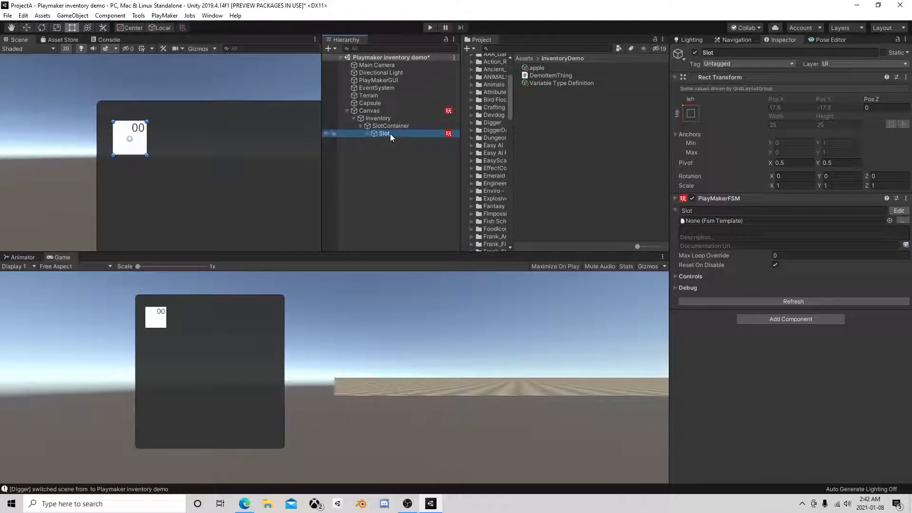
{"action": "left_click_drag", "start_coordinate": [390, 133], "coordinate": [530, 111]}
{"action": "left_click", "coordinate": [401, 135]}
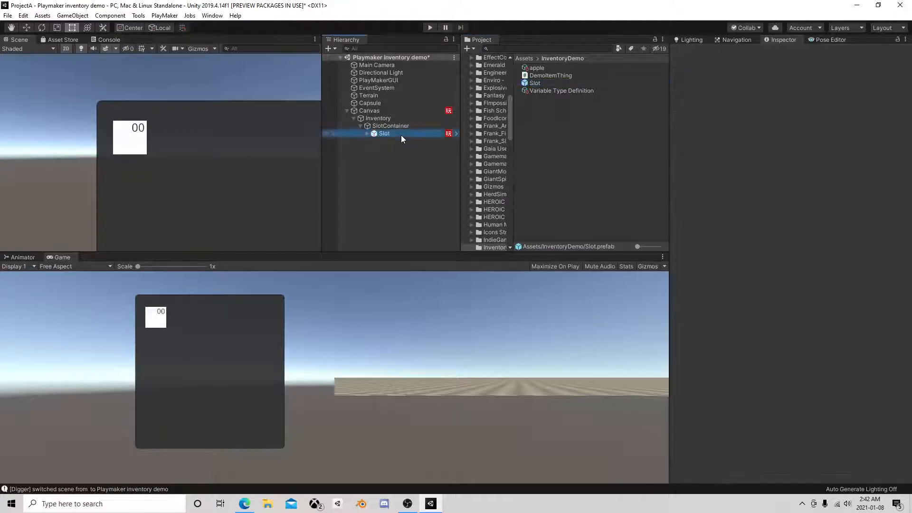
{"action": "key", "text": "Delete"}
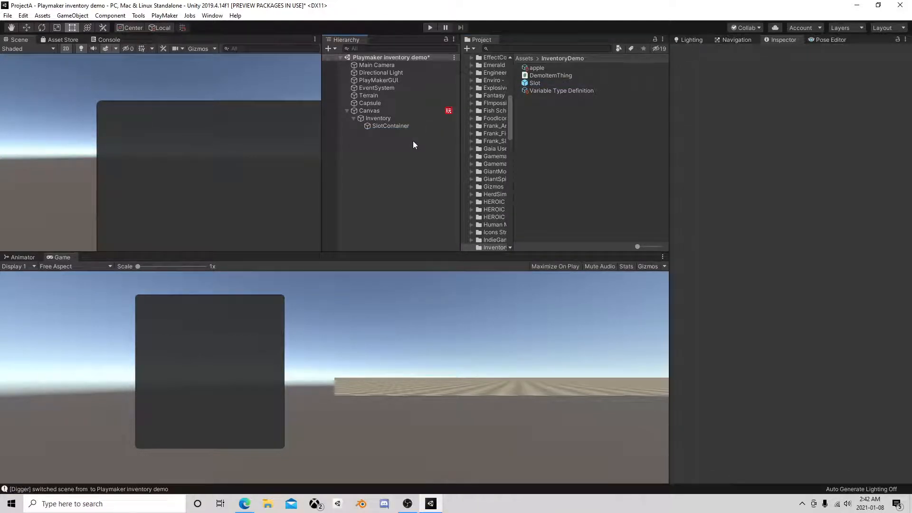
Rename the Canvas's FSM as InventoryMaster
{"action": "left_click", "coordinate": [385, 112]}
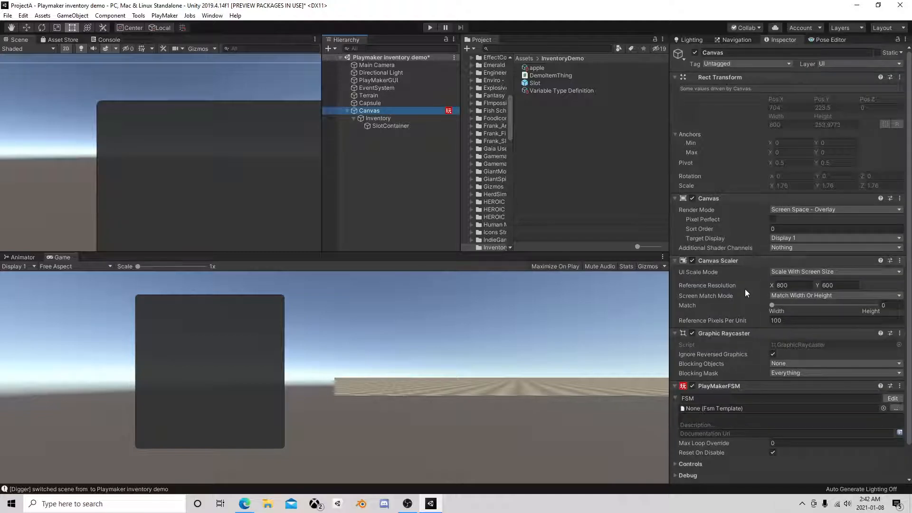
{"action": "left_click", "coordinate": [743, 399]}
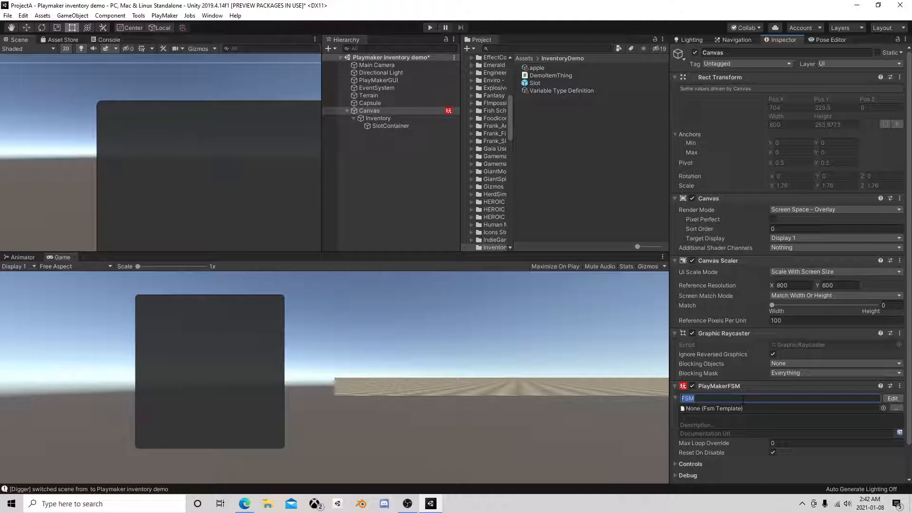
{"action": "type", "text": "InventoryMaster"}
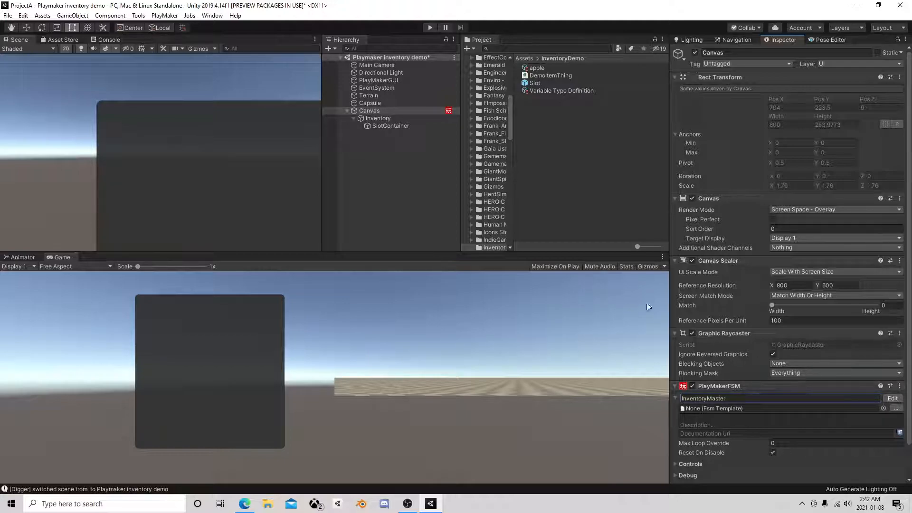
Open the InventoryMaster FSM for editing and add the SlotContainer object from the scene as an Object variable
{"action": "left_click", "coordinate": [893, 398]}
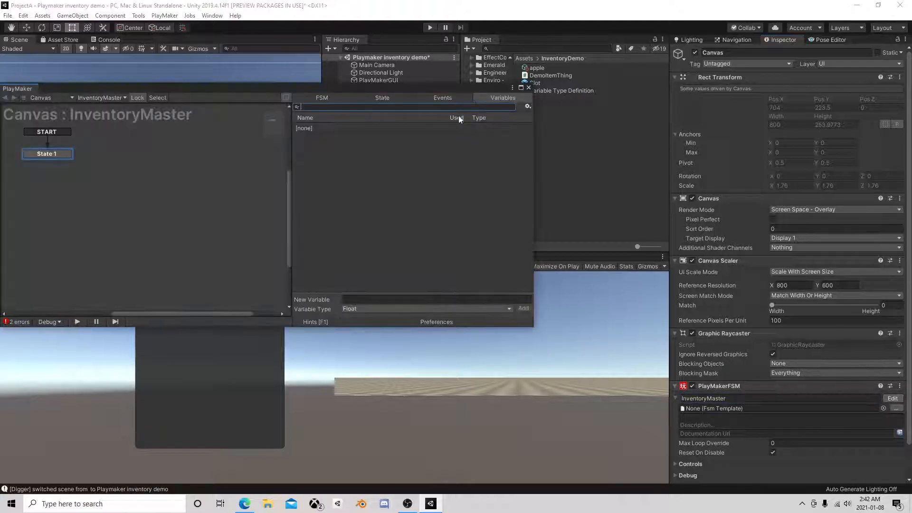
{"action": "left_click_drag", "start_coordinate": [481, 90], "coordinate": [225, 79]}
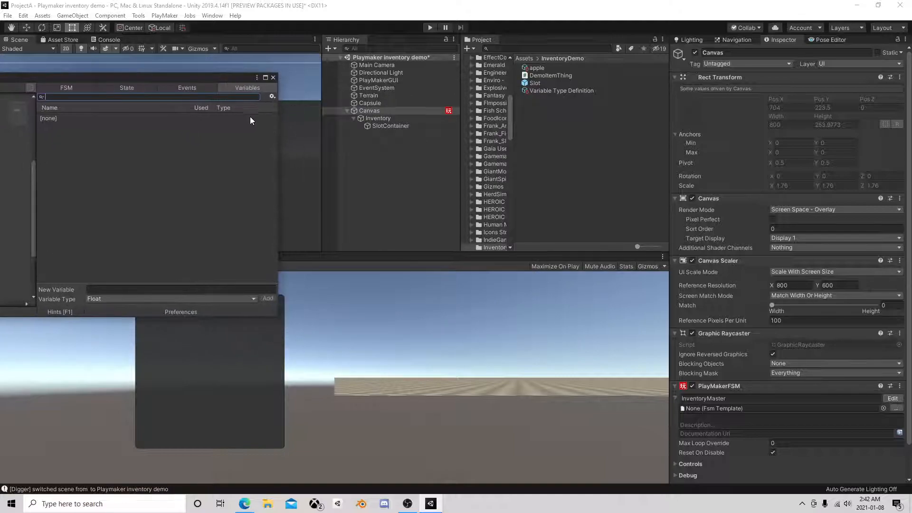
{"action": "left_click_drag", "start_coordinate": [390, 125], "coordinate": [203, 122]}
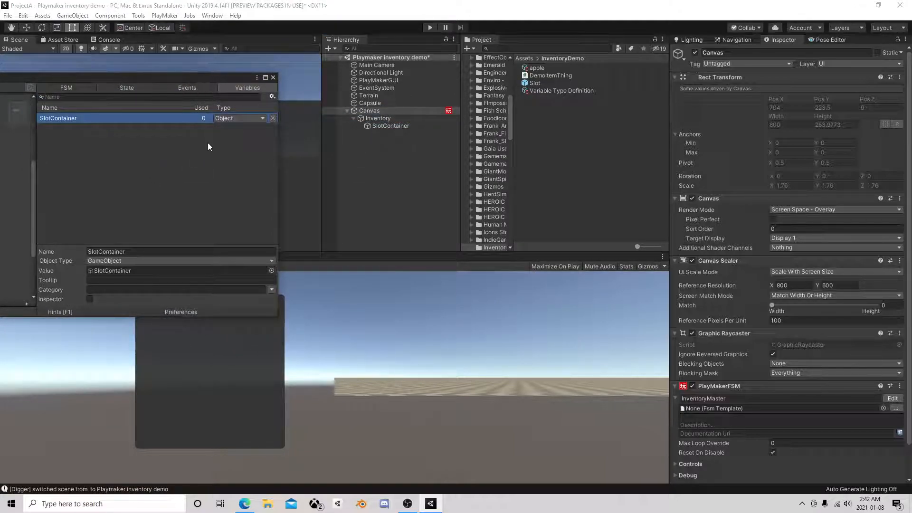
Change the SlotContainer variable's type to GameObject and assign the scene's SlotContainer object as its value
{"action": "left_click", "coordinate": [231, 117]}
{"action": "left_click", "coordinate": [248, 154]}
{"action": "left_click_drag", "start_coordinate": [385, 127], "coordinate": [139, 273]}
{"action": "left_click_drag", "start_coordinate": [218, 77], "coordinate": [329, 107]}
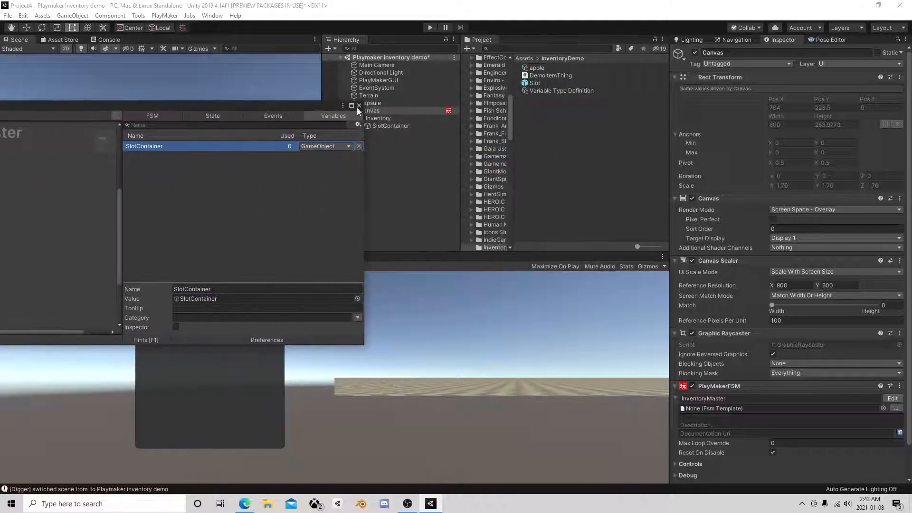
Add the Slot prefab as a variable, change its type to GameObject and assign the Slot prefab as its value
{"action": "left_click", "coordinate": [536, 120]}
{"action": "left_click_drag", "start_coordinate": [532, 83], "coordinate": [252, 213]}
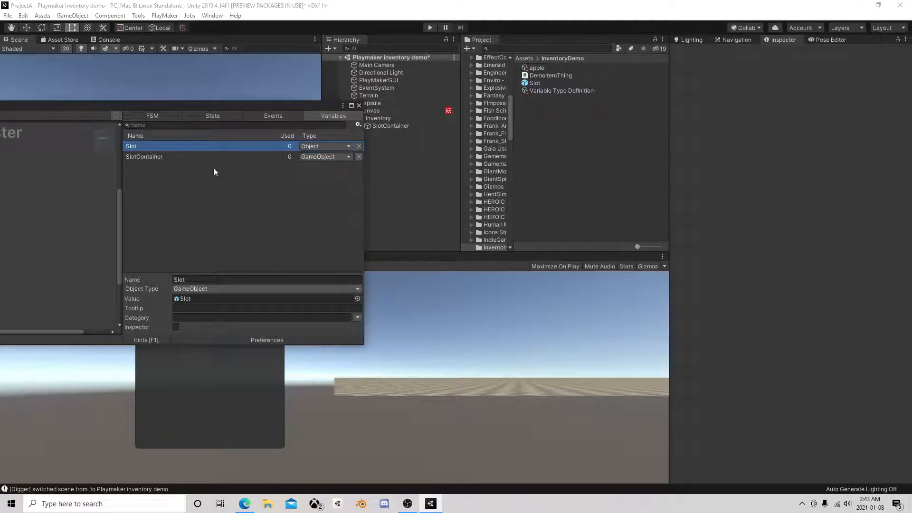
{"action": "left_click", "coordinate": [344, 143]}
{"action": "left_click", "coordinate": [383, 181]}
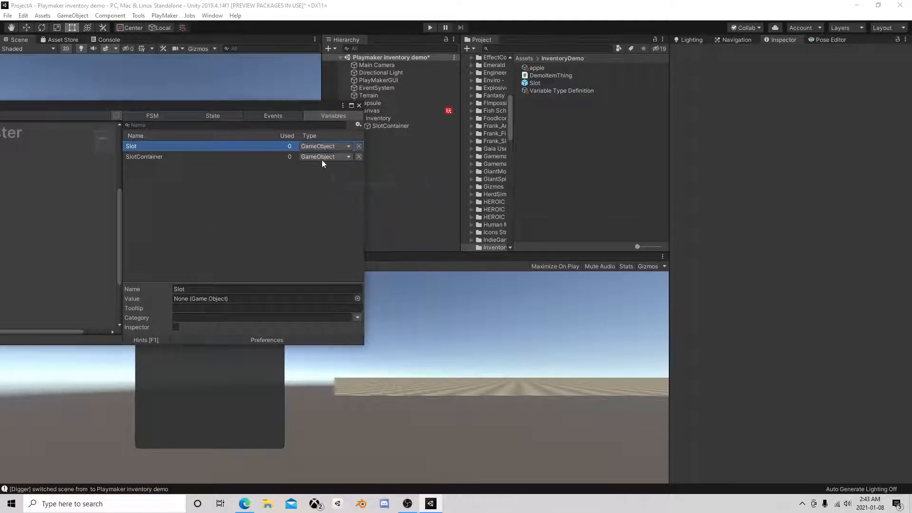
{"action": "left_click_drag", "start_coordinate": [535, 83], "coordinate": [217, 298]}
{"action": "left_click_drag", "start_coordinate": [197, 110], "coordinate": [448, 111]}
{"action": "left_click", "coordinate": [424, 203]}
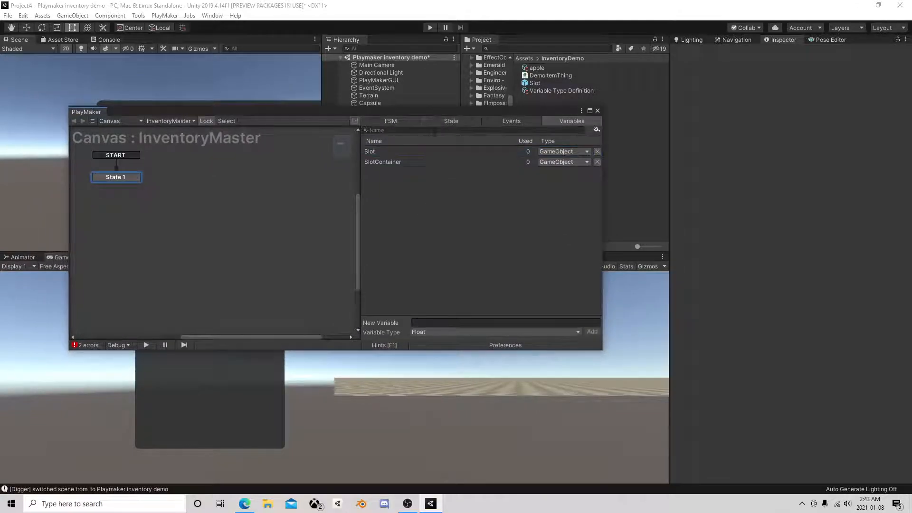
Add a Create Object action to State 1 and set its Game Object to the Slot variable
{"action": "left_click", "coordinate": [438, 121]}
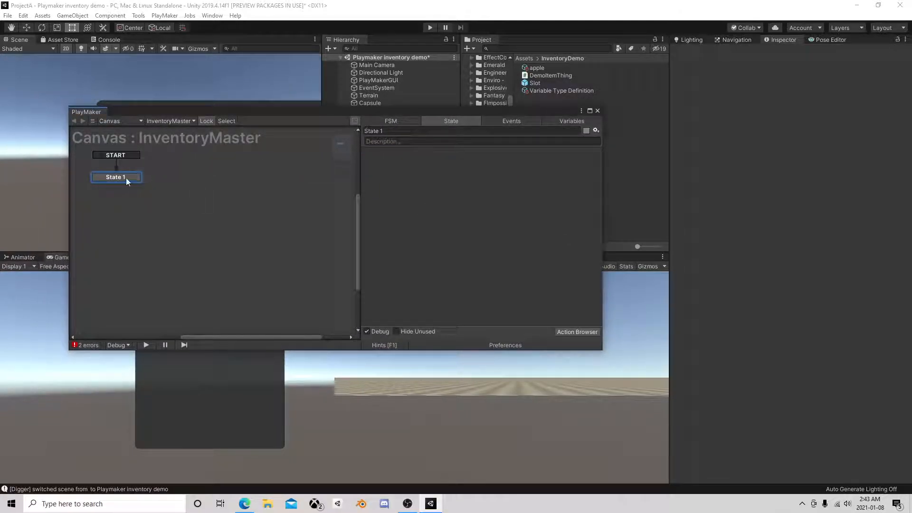
{"action": "left_click", "coordinate": [573, 332]}
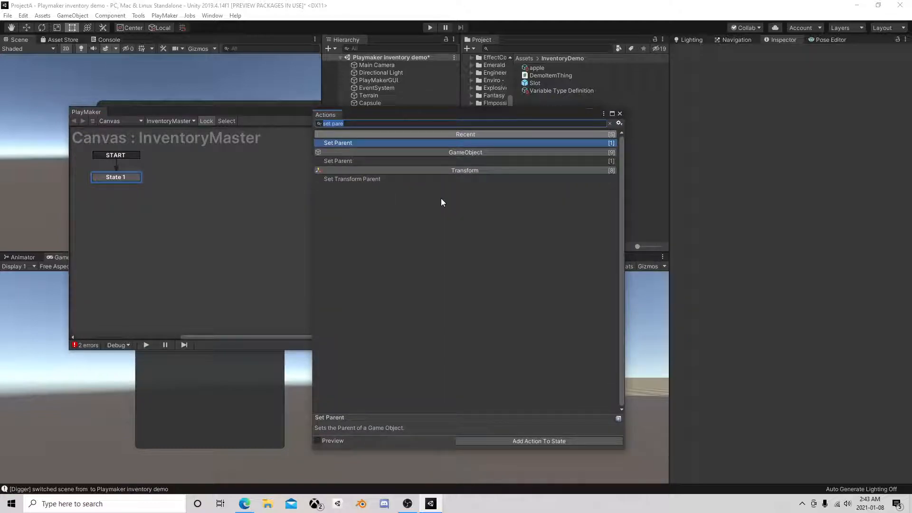
{"action": "type", "text": "crea"}
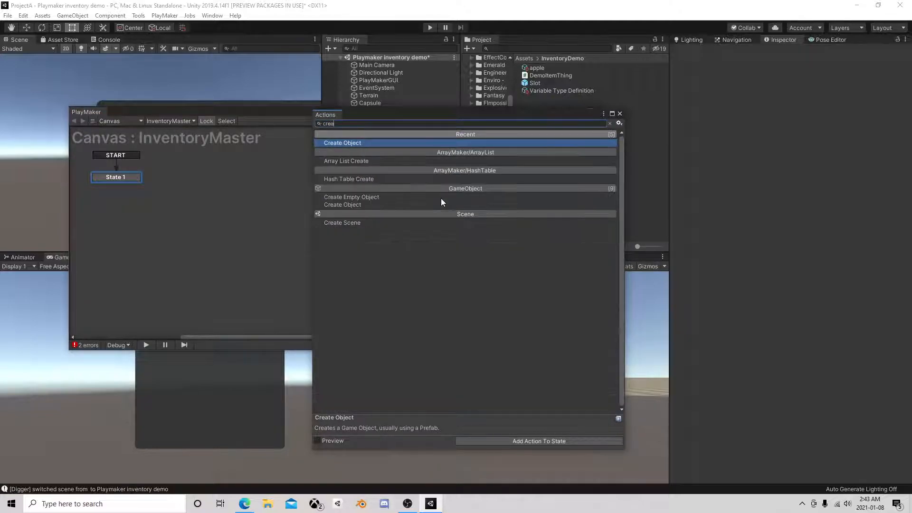
{"action": "double_click", "coordinate": [386, 143]}
{"action": "left_click", "coordinate": [619, 114]}
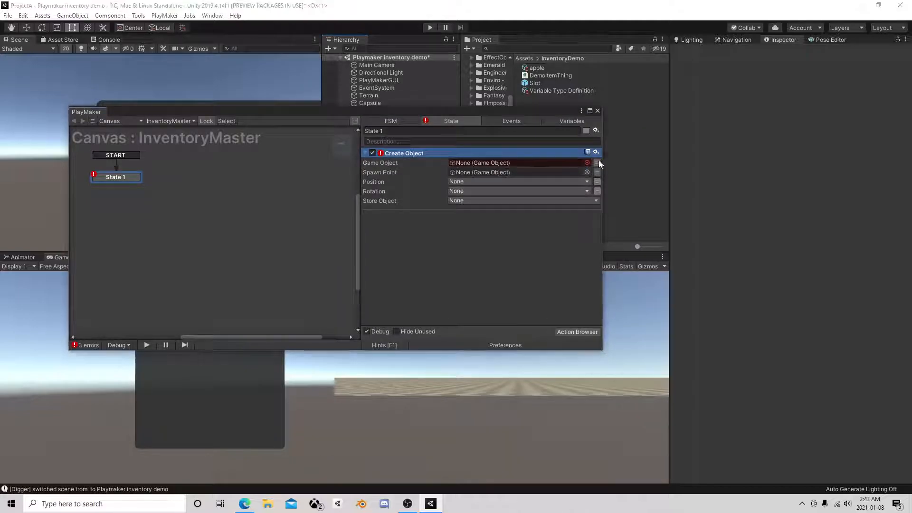
{"action": "left_click", "coordinate": [597, 163]}
{"action": "left_click", "coordinate": [519, 162]}
{"action": "left_click", "coordinate": [485, 184]}
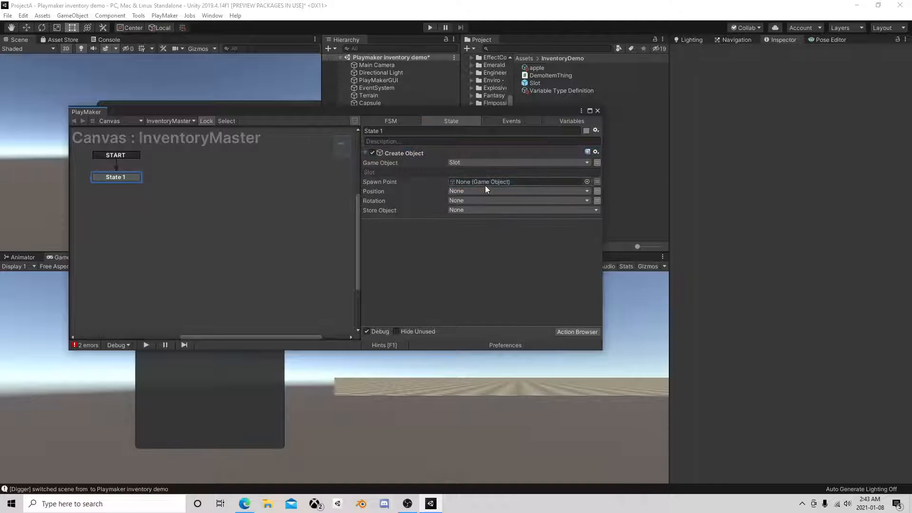
Store the Create Object action's result in a new variable named CurrentSlot
{"action": "left_click", "coordinate": [456, 211]}
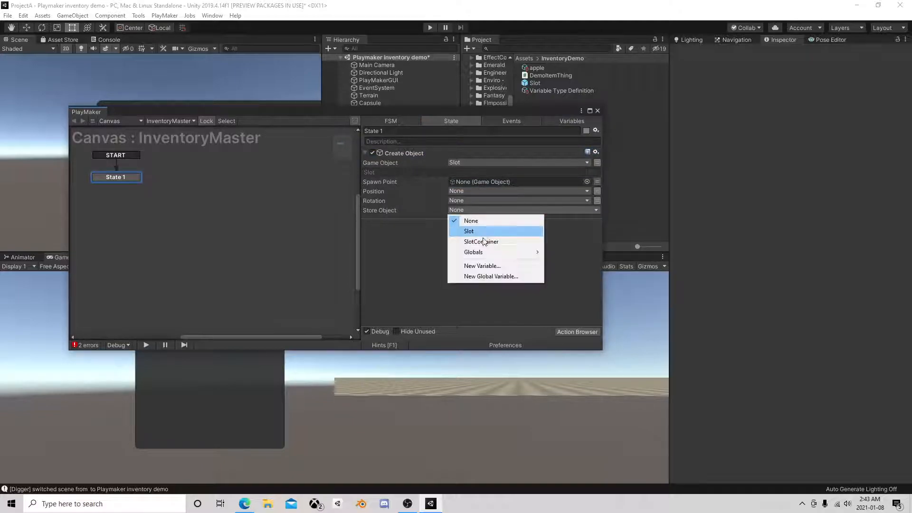
{"action": "left_click", "coordinate": [479, 265]}
{"action": "type", "text": "CurrentSlo"}
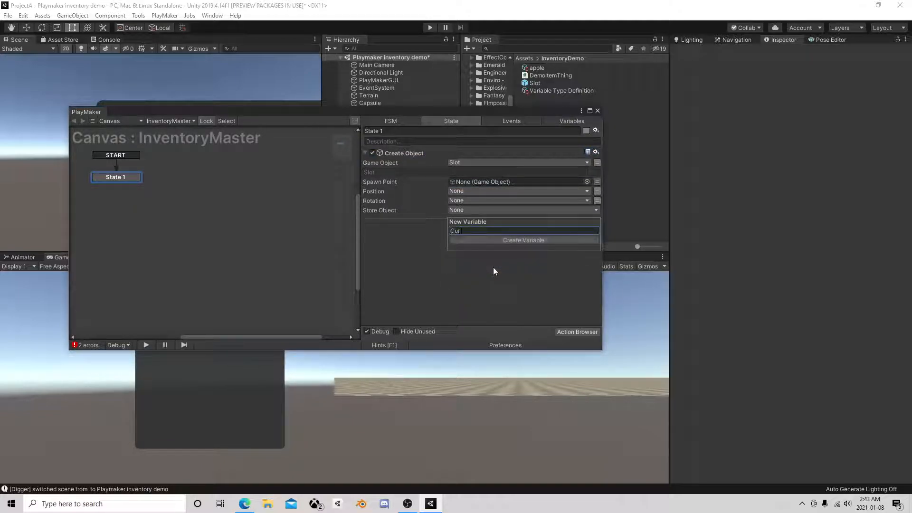
{"action": "type", "text": "t"}
{"action": "key", "text": "Return"}
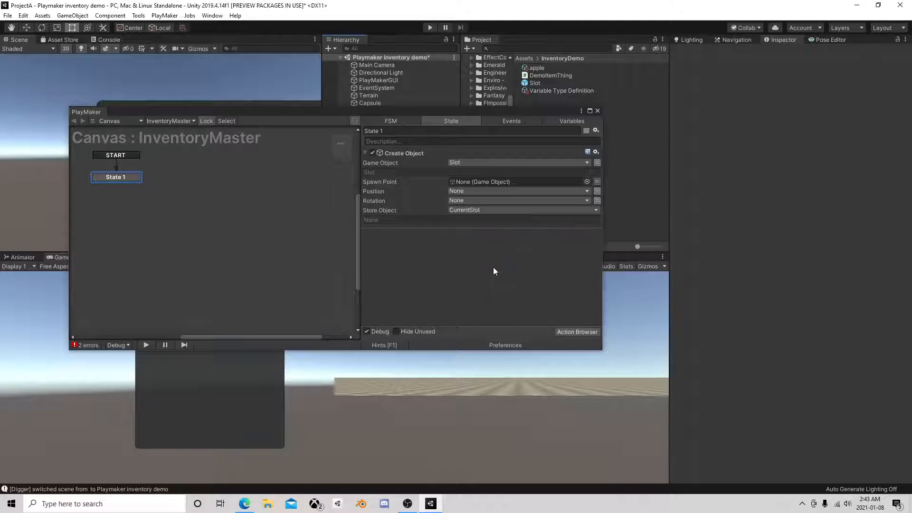
Add a Set Parent action to State 1 and specify CurrentSlot as its Game Object
{"action": "left_click", "coordinate": [587, 333]}
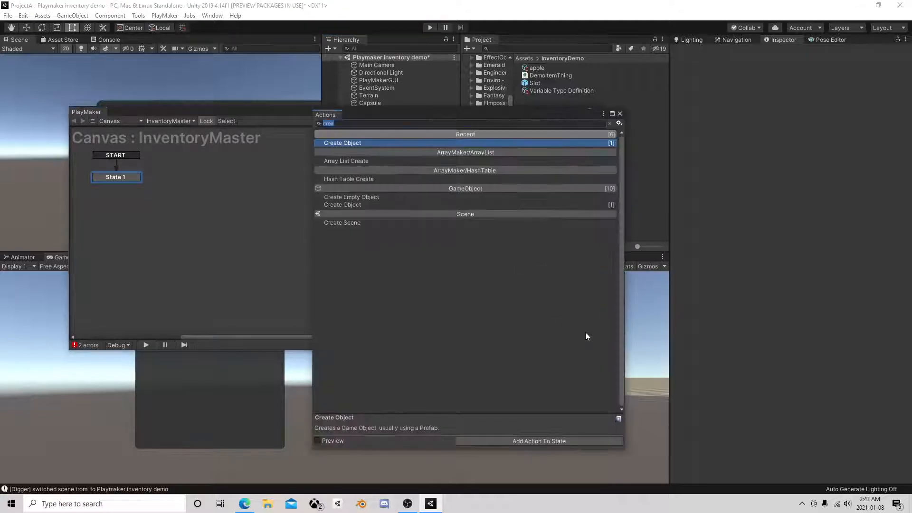
{"action": "type", "text": "set pare"}
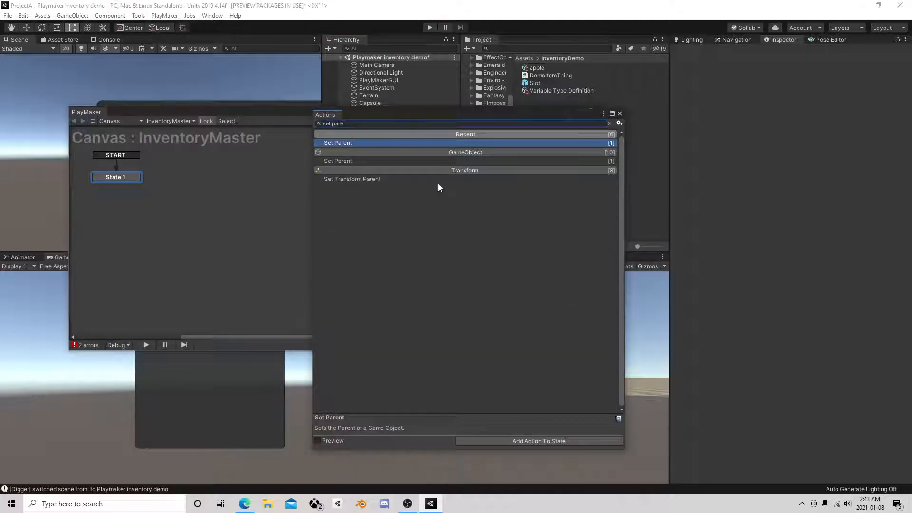
{"action": "double_click", "coordinate": [361, 143]}
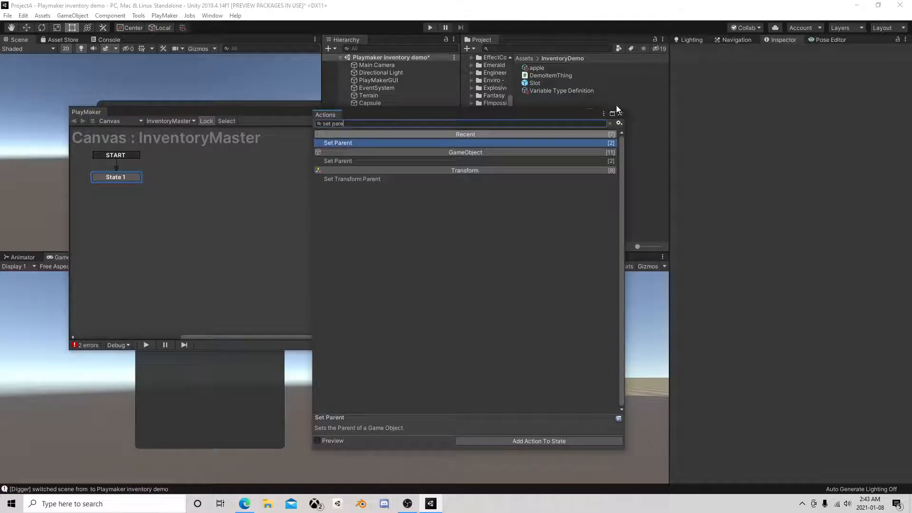
{"action": "left_click", "coordinate": [620, 114]}
{"action": "left_click", "coordinate": [505, 243]}
{"action": "left_click", "coordinate": [499, 260]}
{"action": "left_click", "coordinate": [587, 254]}
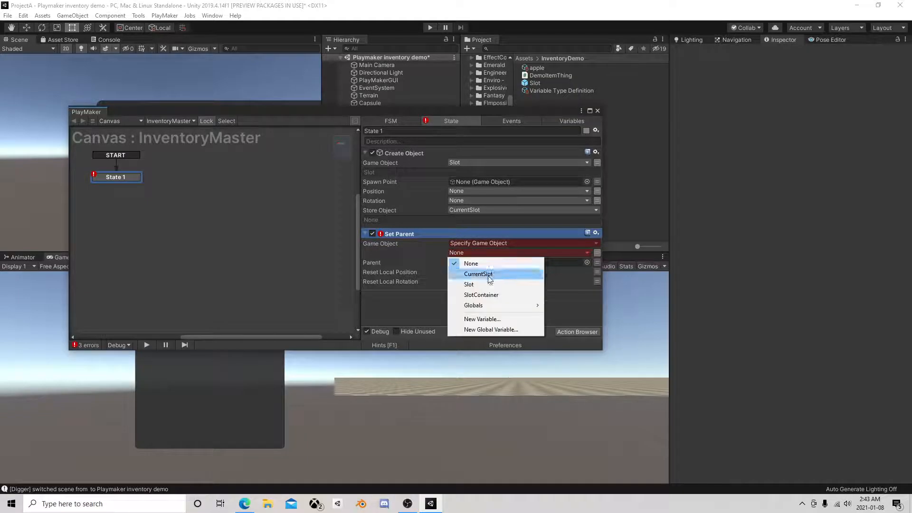
{"action": "left_click", "coordinate": [488, 273]}
Set the Set Parent action's parent to SlotContainer, enable Reset Local Position and Reset Local Rotation, and close the FSM editor
{"action": "left_click", "coordinate": [598, 274]}
{"action": "left_click", "coordinate": [570, 272]}
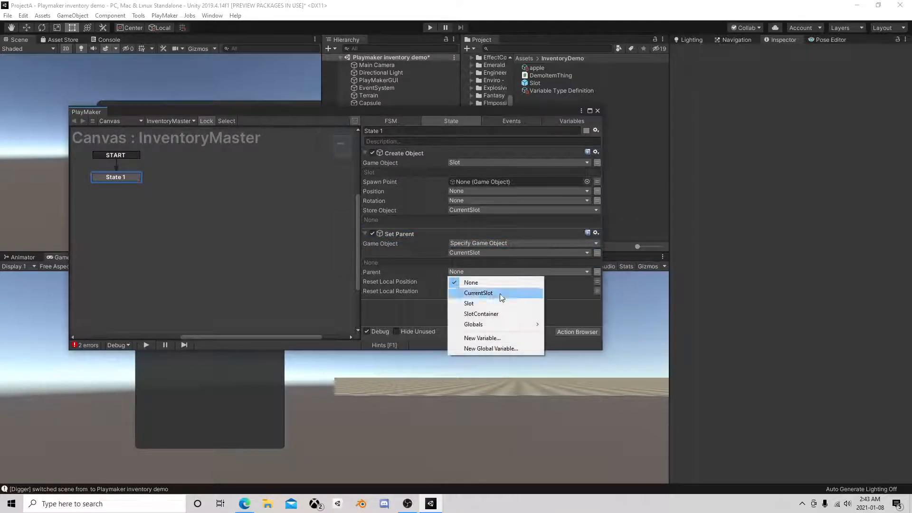
{"action": "left_click", "coordinate": [488, 313]}
{"action": "left_click", "coordinate": [450, 291]}
{"action": "left_click", "coordinate": [451, 300]}
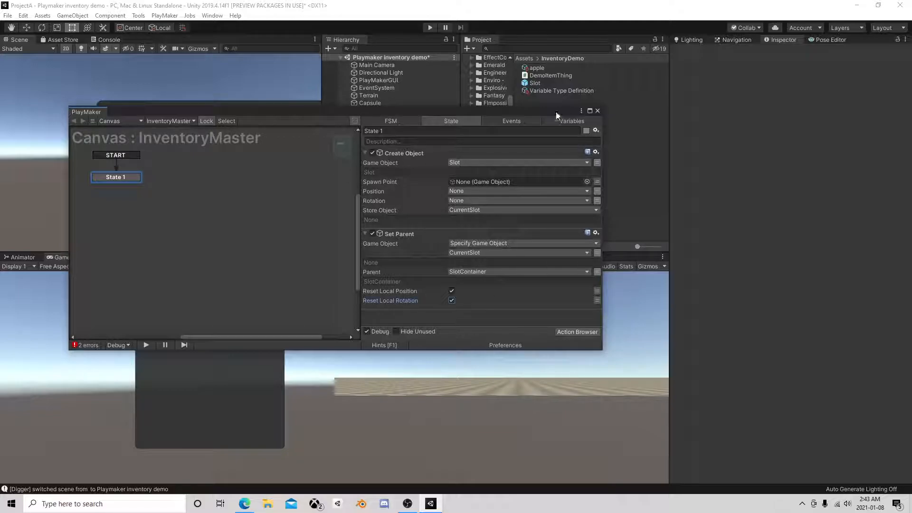
{"action": "left_click", "coordinate": [598, 111]}
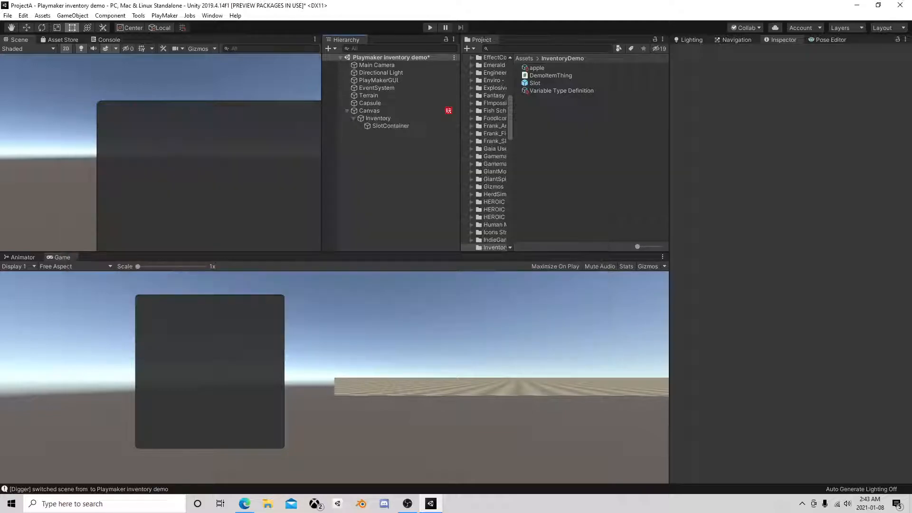
Play the scene and toggle the Canvas's InventoryMaster FSM off and on repeatedly to test spawning slots
{"action": "left_click", "coordinate": [429, 27]}
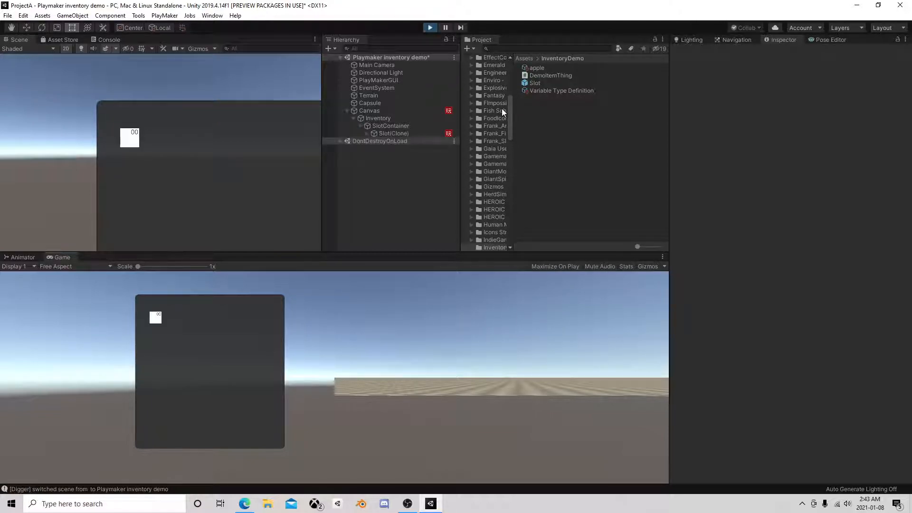
{"action": "left_click", "coordinate": [390, 112]}
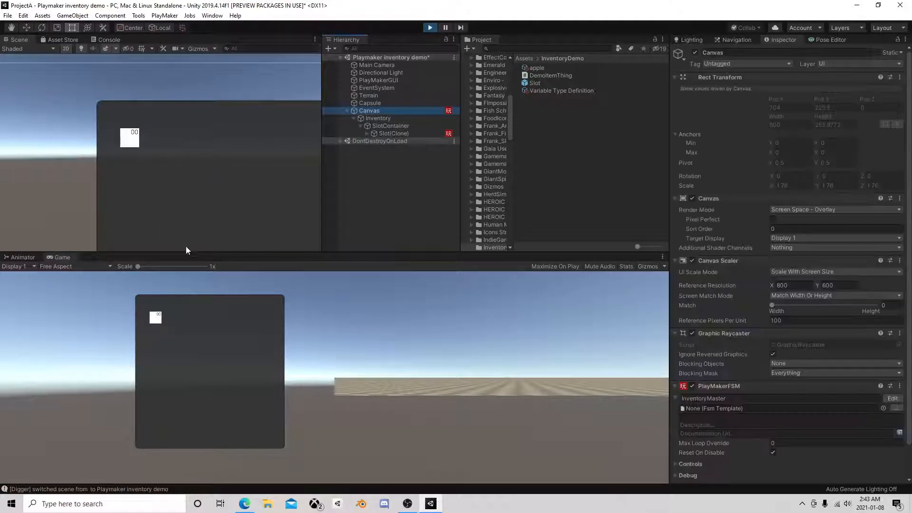
{"action": "left_click", "coordinate": [693, 387]}
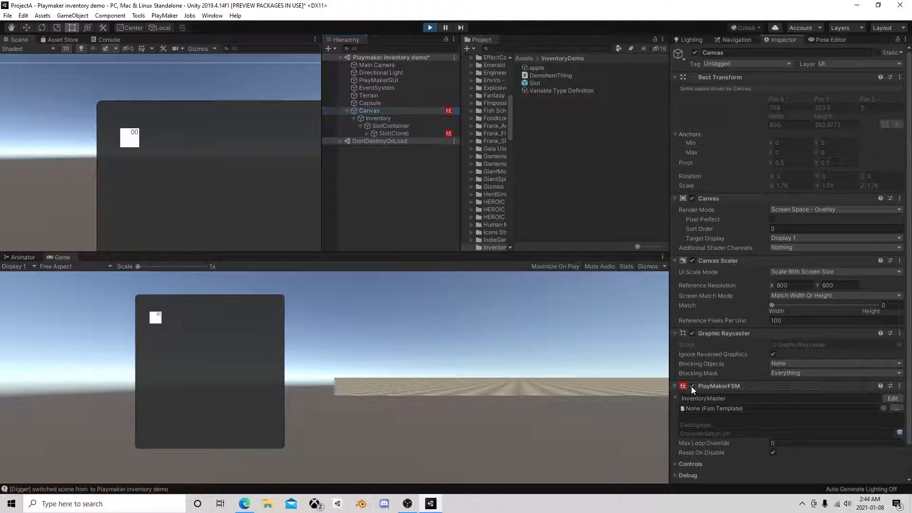
{"action": "left_click", "coordinate": [693, 386]}
{"action": "left_click", "coordinate": [693, 386]}
{"action": "left_click", "coordinate": [692, 387]}
{"action": "left_click", "coordinate": [692, 387]}
{"action": "left_click", "coordinate": [692, 386]}
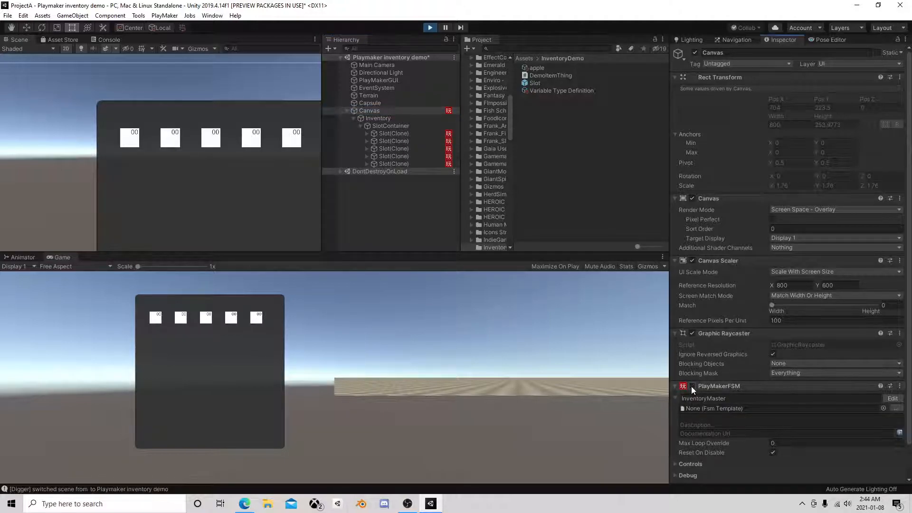
{"action": "left_click", "coordinate": [692, 387]}
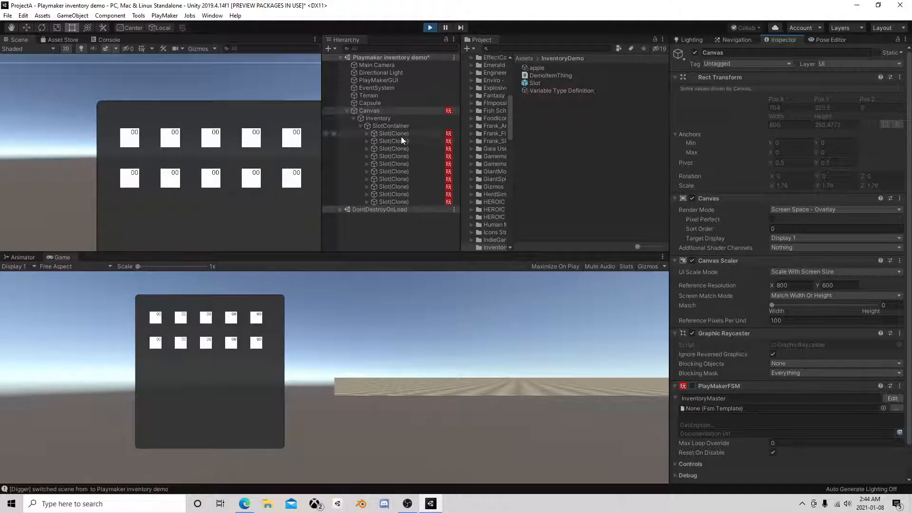
Try a cell size of 50 by 50 on SlotContainer's Grid Layout Group, and return it to 25 by 25
{"action": "left_click", "coordinate": [379, 118]}
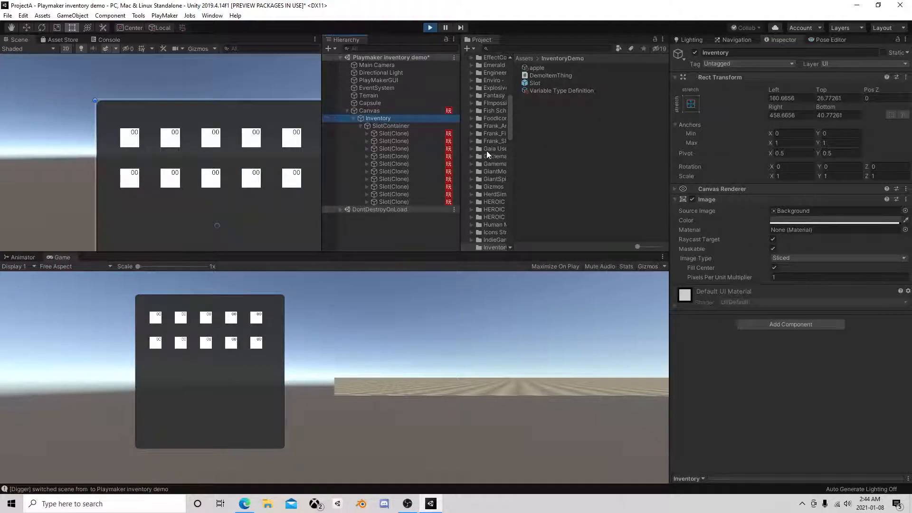
{"action": "left_click", "coordinate": [399, 126]}
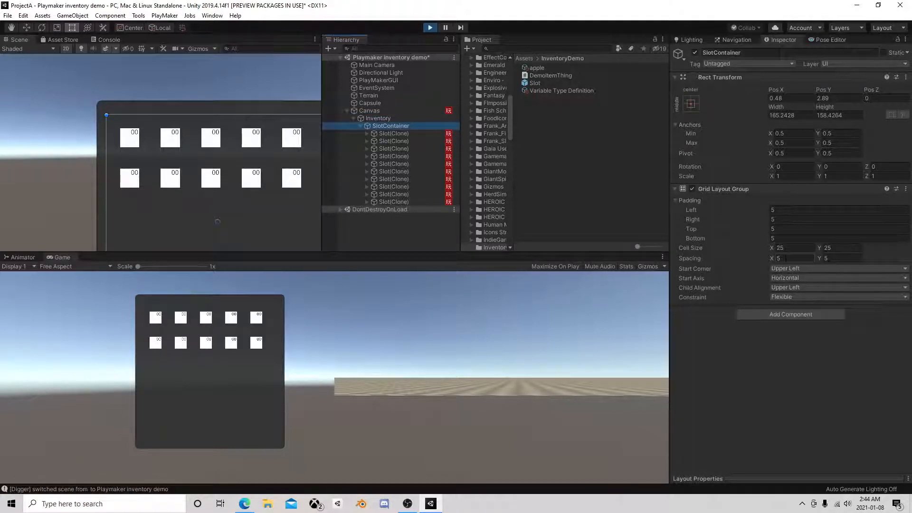
{"action": "left_click", "coordinate": [792, 248]}
{"action": "type", "text": "50"}
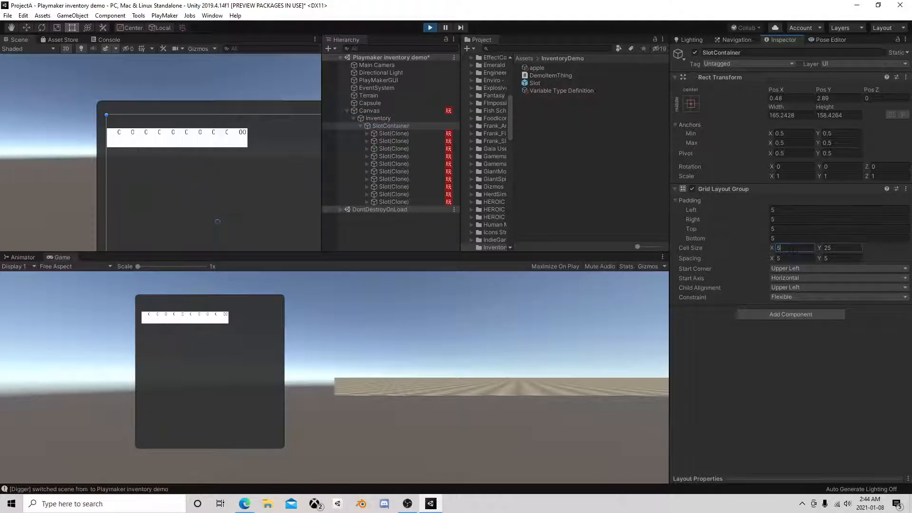
{"action": "left_click", "coordinate": [839, 247]}
{"action": "type", "text": "50"}
{"action": "left_click_drag", "start_coordinate": [801, 252], "coordinate": [768, 251]}
{"action": "type", "text": "25"}
{"action": "left_click_drag", "start_coordinate": [843, 248], "coordinate": [826, 248]}
{"action": "type", "text": "25"}
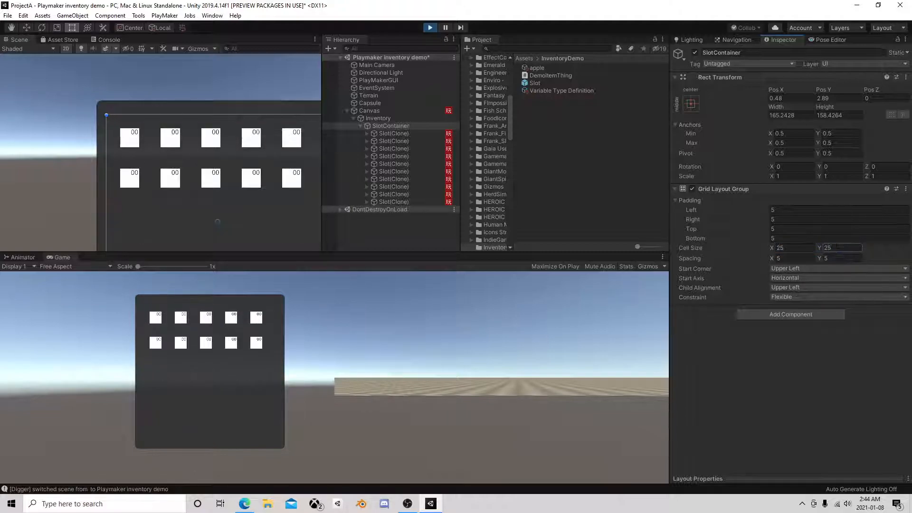
Try a spacing of 1 by 1 on SlotContainer's Grid Layout Group during play mode
{"action": "left_click", "coordinate": [794, 257]}
{"action": "type", "text": "1"}
{"action": "left_click", "coordinate": [837, 258]}
{"action": "type", "text": "1"}
Inspect the first spawned slot and its Image child, and stop play mode
{"action": "left_click", "coordinate": [414, 133]}
{"action": "left_click", "coordinate": [367, 133]}
{"action": "left_click", "coordinate": [393, 140]}
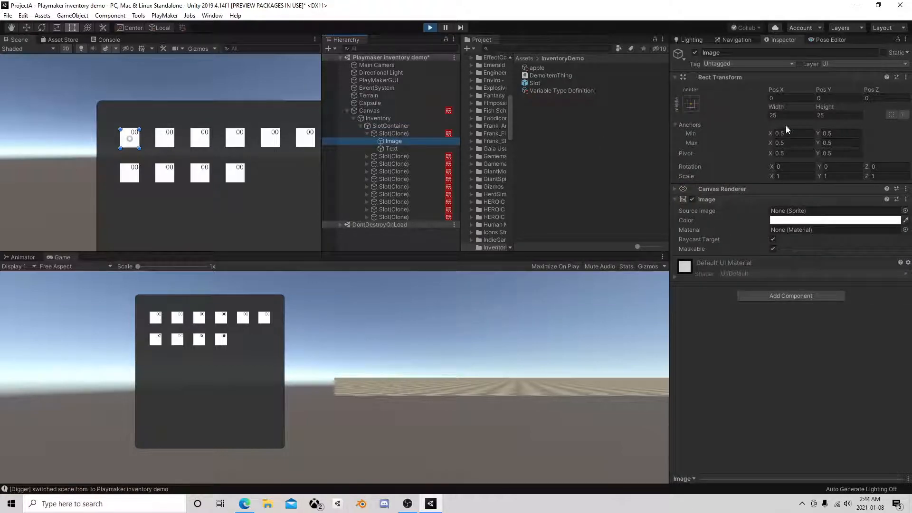
{"action": "left_click", "coordinate": [391, 133]}
{"action": "left_click", "coordinate": [392, 141]}
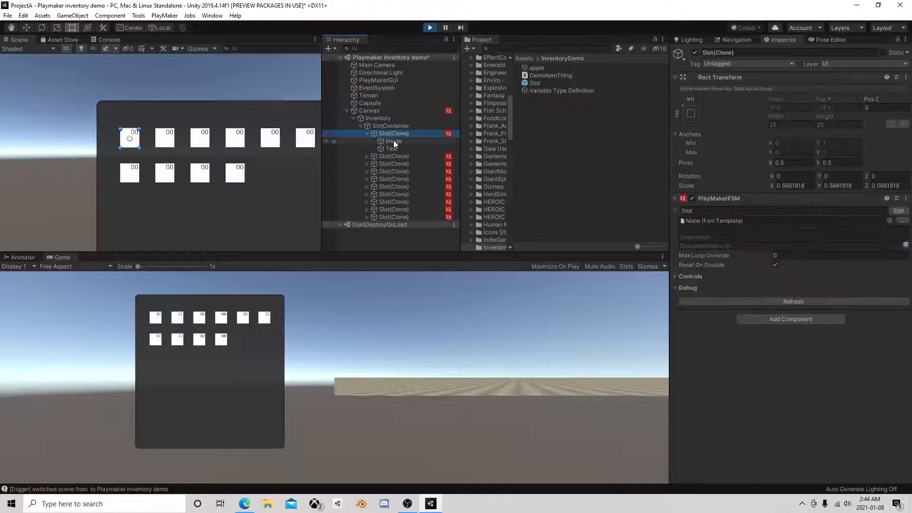
{"action": "left_click", "coordinate": [391, 134]}
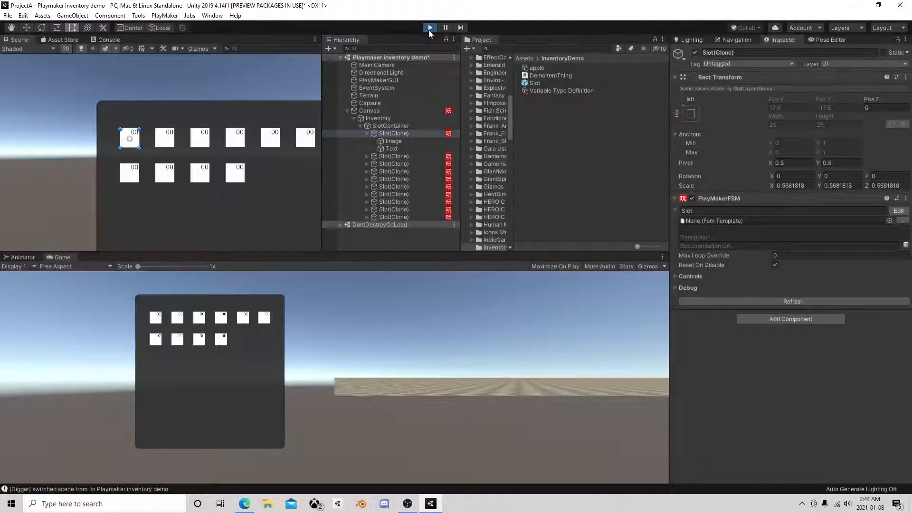
{"action": "left_click", "coordinate": [429, 28]}
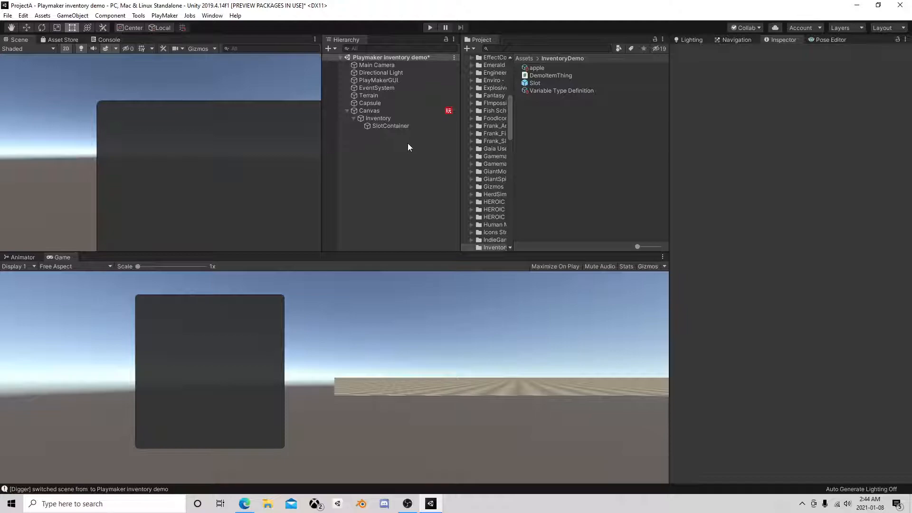
Widen the Scene view and frame the whole inventory panel in it
{"action": "left_click_drag", "start_coordinate": [323, 163], "coordinate": [405, 170]}
{"action": "middle_click_drag", "start_coordinate": [350, 179], "coordinate": [266, 150]}
{"action": "scroll", "coordinate": [276, 144], "scroll_direction": "down", "scroll_amount": 4}
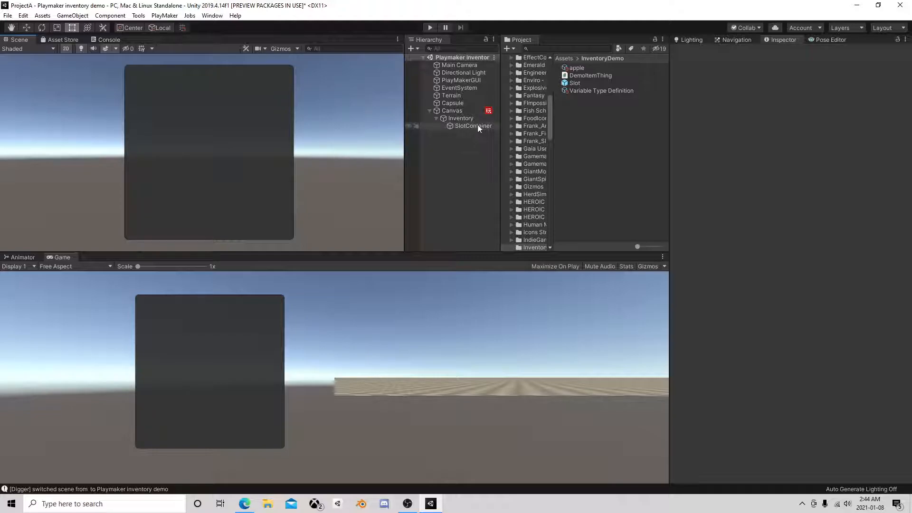
Add a PlayMakerFSM component to the Capsule and name the FSM Inventory
{"action": "left_click", "coordinate": [459, 113]}
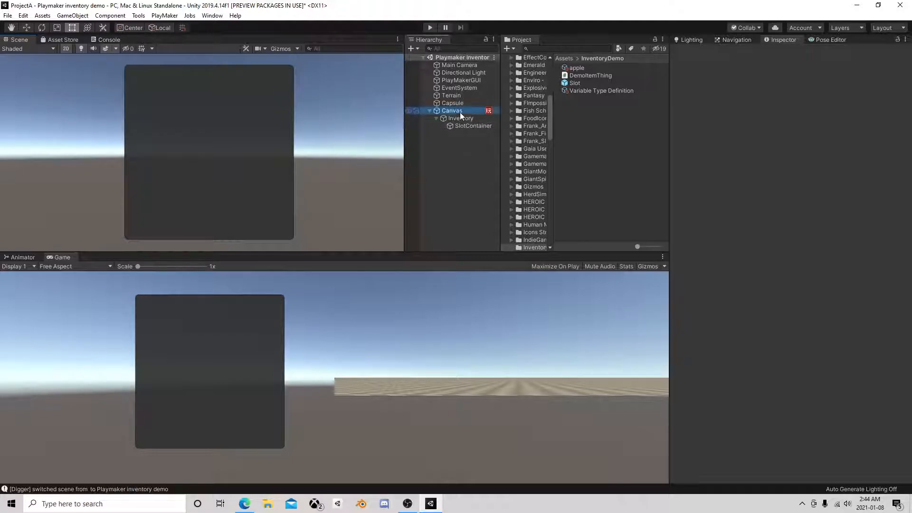
{"action": "left_click", "coordinate": [454, 104]}
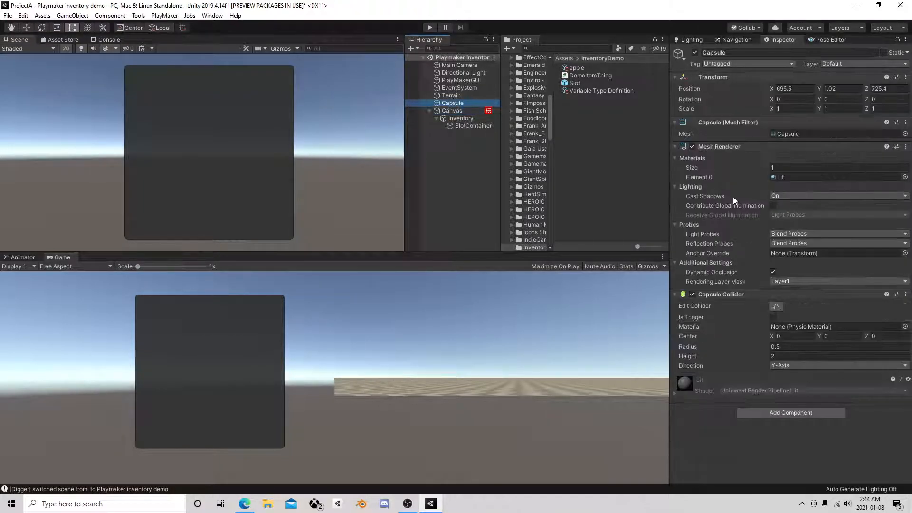
{"action": "left_click", "coordinate": [779, 413]}
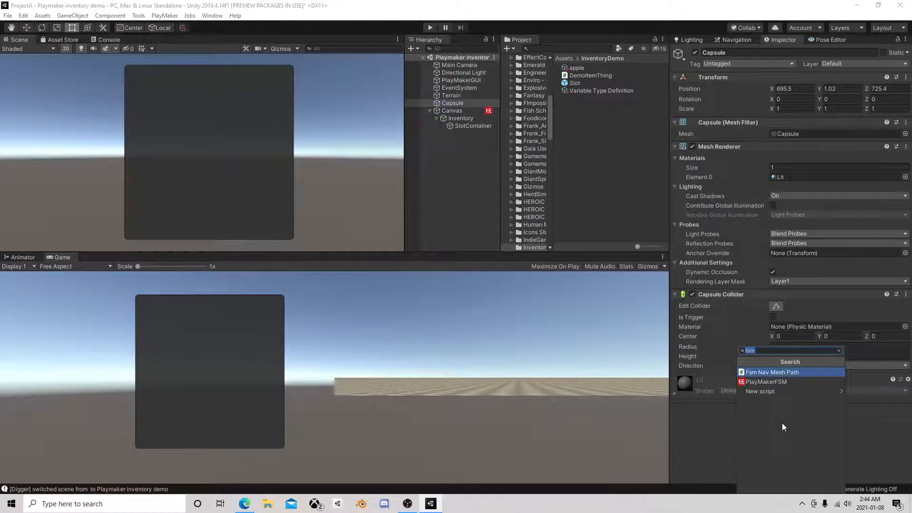
{"action": "left_click", "coordinate": [789, 380]}
{"action": "left_click", "coordinate": [748, 391]}
{"action": "type", "text": "Inventory"}
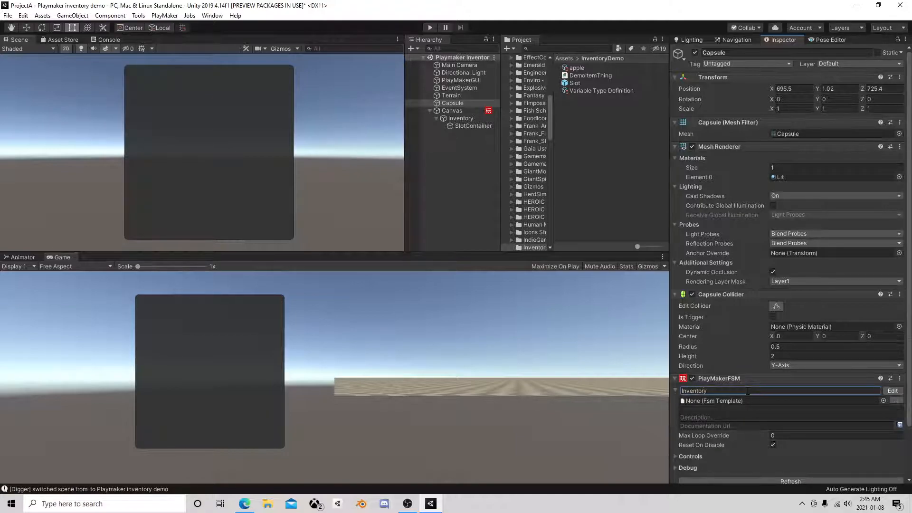
Open the Capsule's Inventory FSM for editing and add an Array variable named Items
{"action": "left_click", "coordinate": [892, 391]}
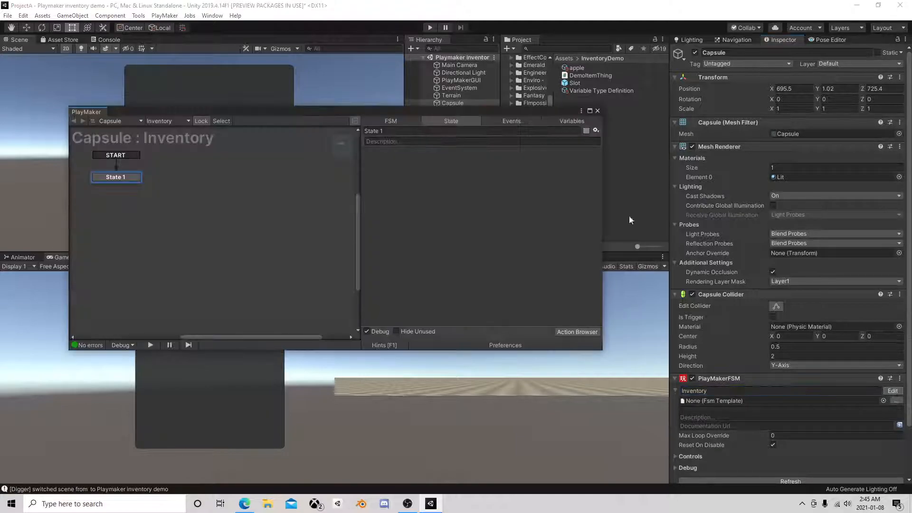
{"action": "left_click", "coordinate": [560, 122]}
{"action": "left_click", "coordinate": [426, 332]}
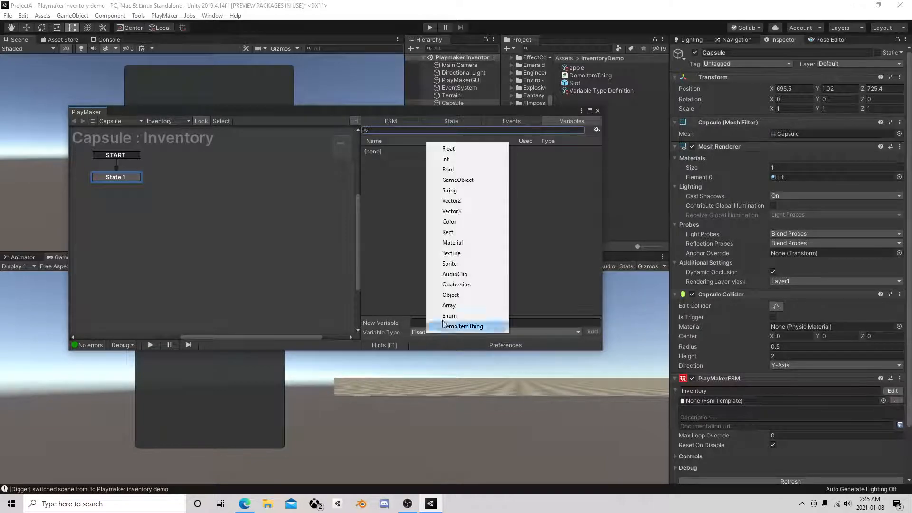
{"action": "left_click", "coordinate": [449, 305]}
{"action": "left_click", "coordinate": [441, 323]}
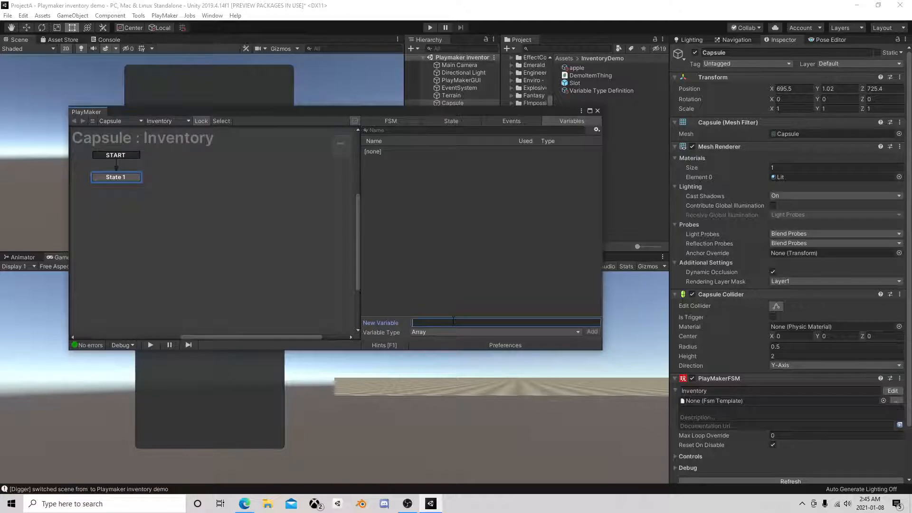
{"action": "key", "text": "Return"}
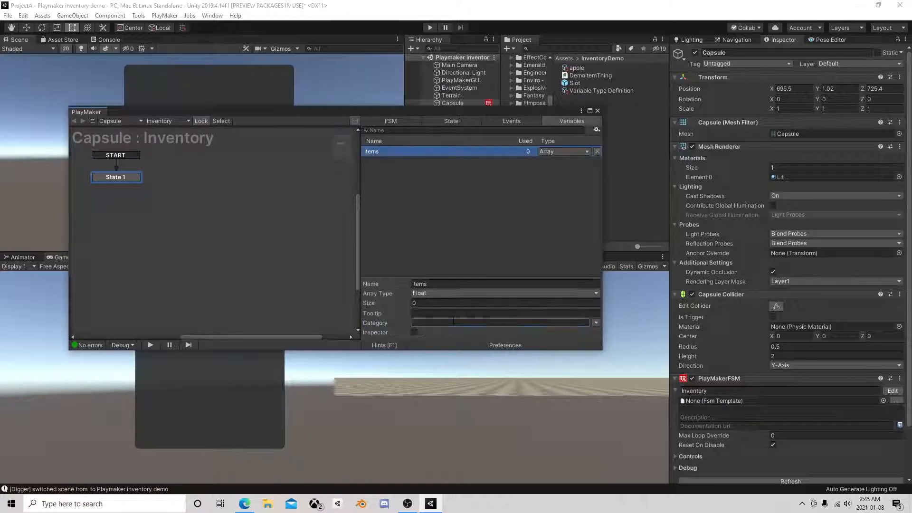
Set the Items variable's array type to Object and its object type to DemoItemThing
{"action": "left_click", "coordinate": [442, 293]}
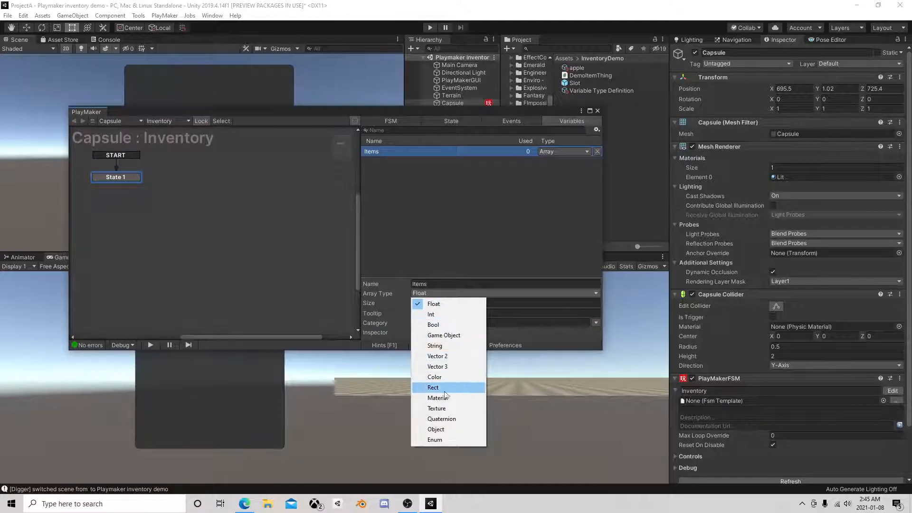
{"action": "left_click", "coordinate": [457, 430]}
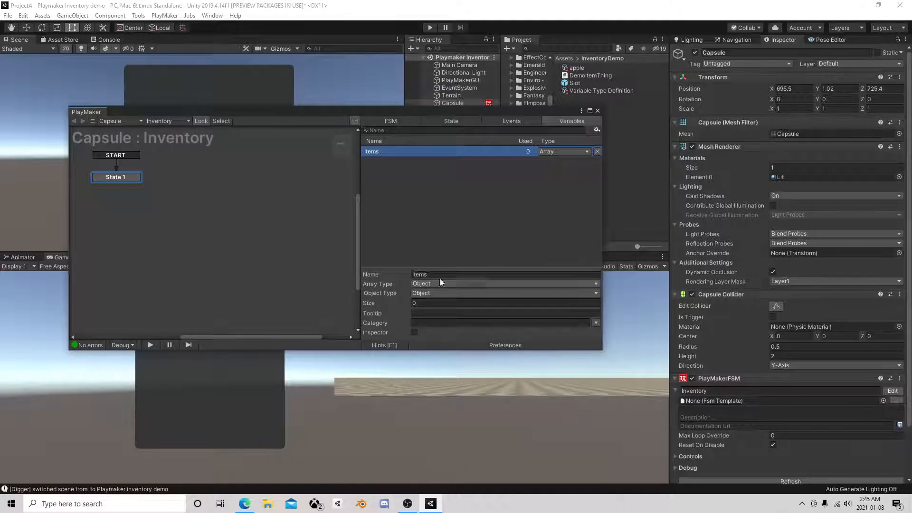
{"action": "left_click", "coordinate": [449, 293]}
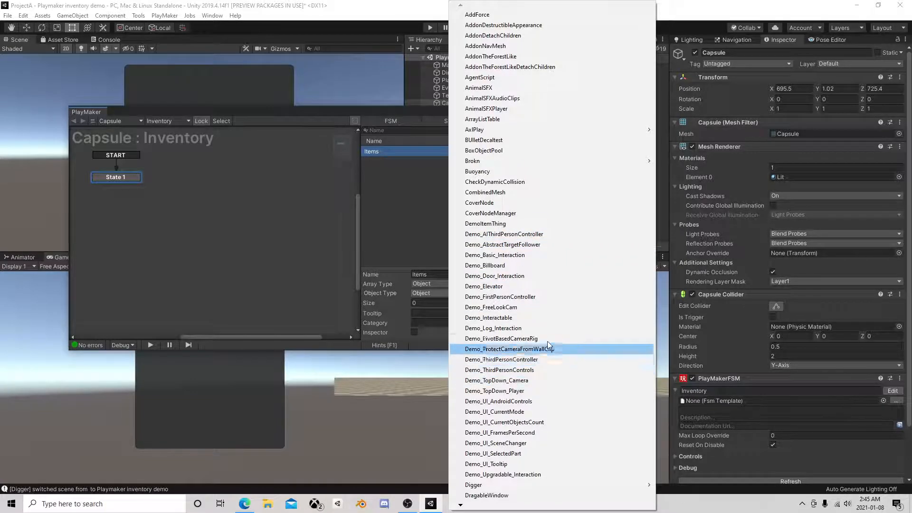
{"action": "mouse_move", "coordinate": [503, 505]}
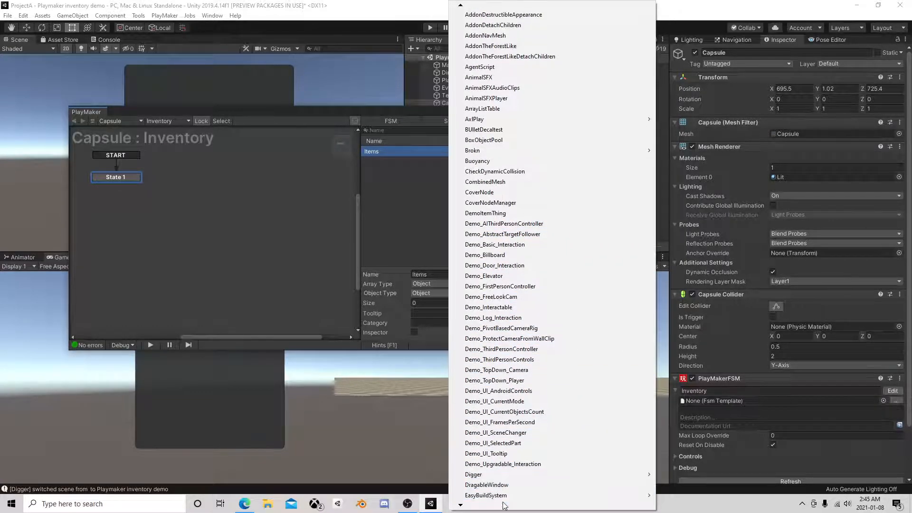
{"action": "left_click", "coordinate": [422, 204]}
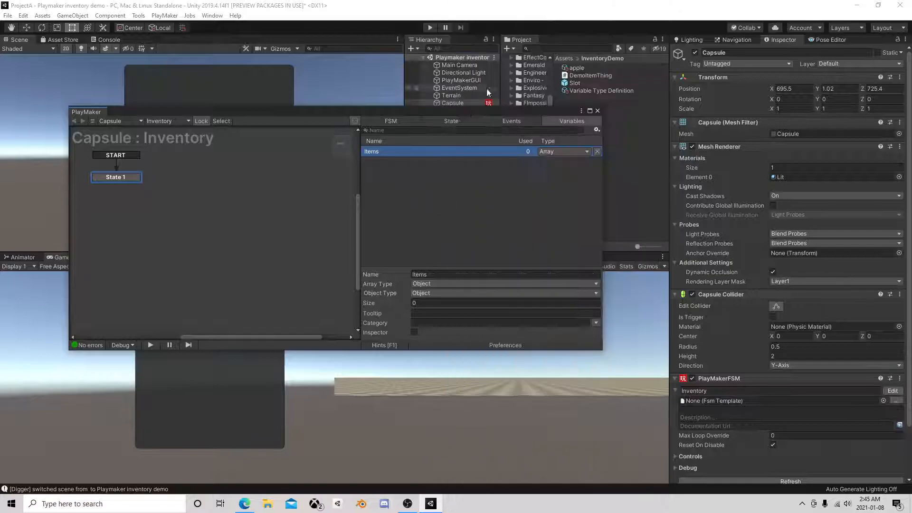
{"action": "left_click", "coordinate": [444, 294]}
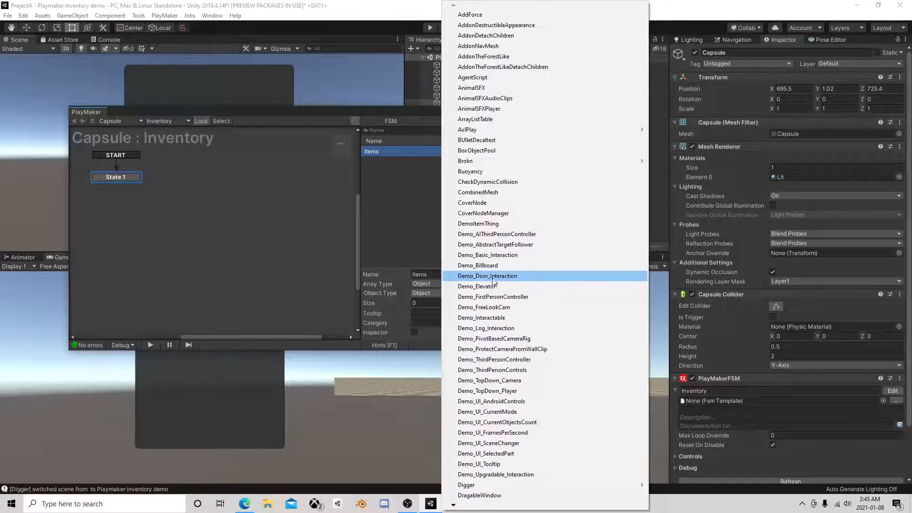
{"action": "left_click", "coordinate": [510, 224]}
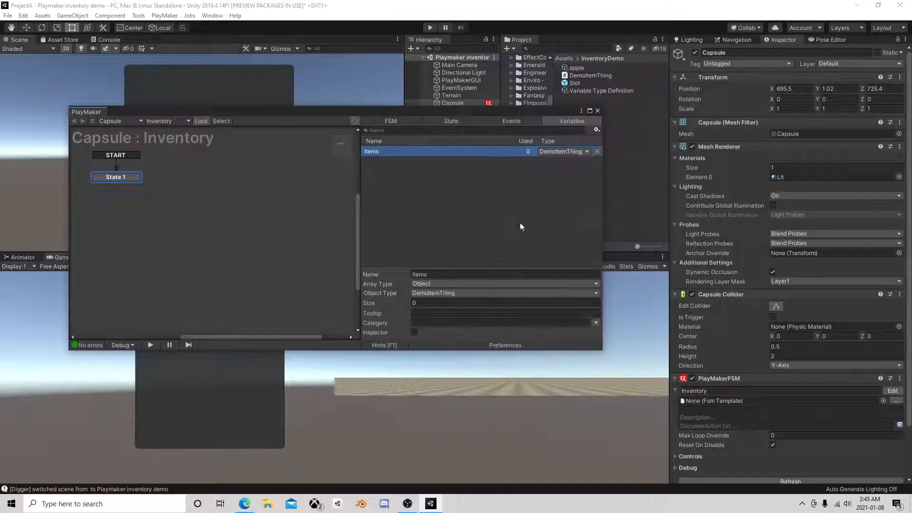
Set the Items array size to 8 and close the PlayMaker editor
{"action": "left_click", "coordinate": [437, 303]}
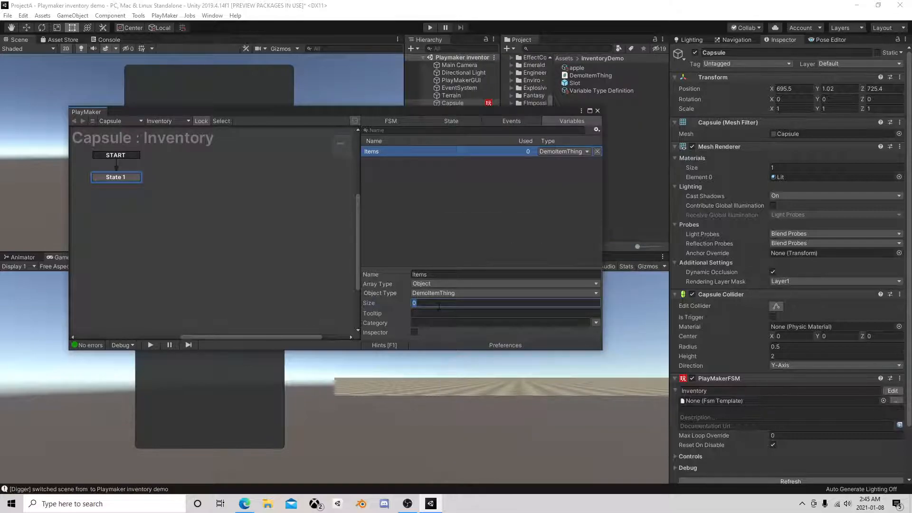
{"action": "type", "text": "8"}
{"action": "key", "text": "Return"}
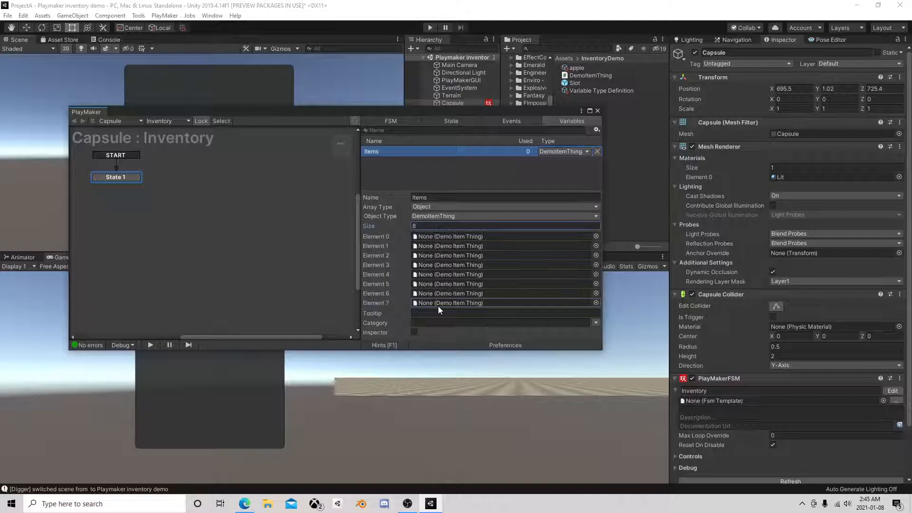
{"action": "mouse_move", "coordinate": [512, 110]}
{"action": "left_mouse_down"}
{"action": "mouse_move", "coordinate": [628, 95]}
{"action": "mouse_move", "coordinate": [506, 95]}
{"action": "left_mouse_up"}
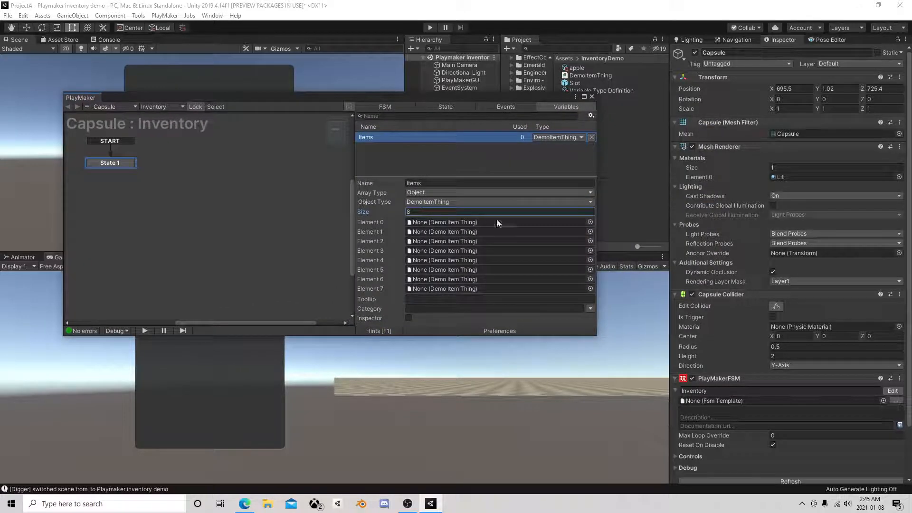
{"action": "left_click", "coordinate": [592, 98]}
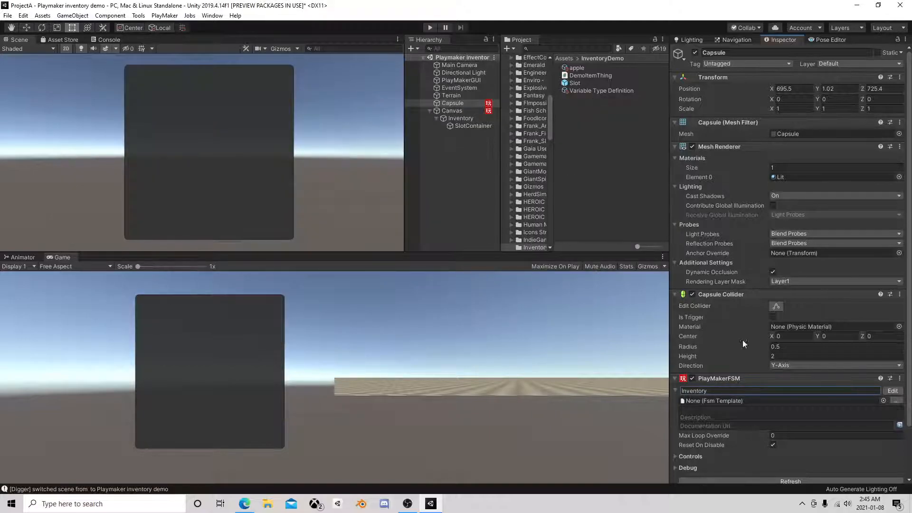
Expose the Items variable in the Inspector and show it under the Capsule FSM's Controls
{"action": "scroll", "coordinate": [740, 335], "scroll_direction": "down", "scroll_amount": 3}
{"action": "left_click", "coordinate": [893, 333]}
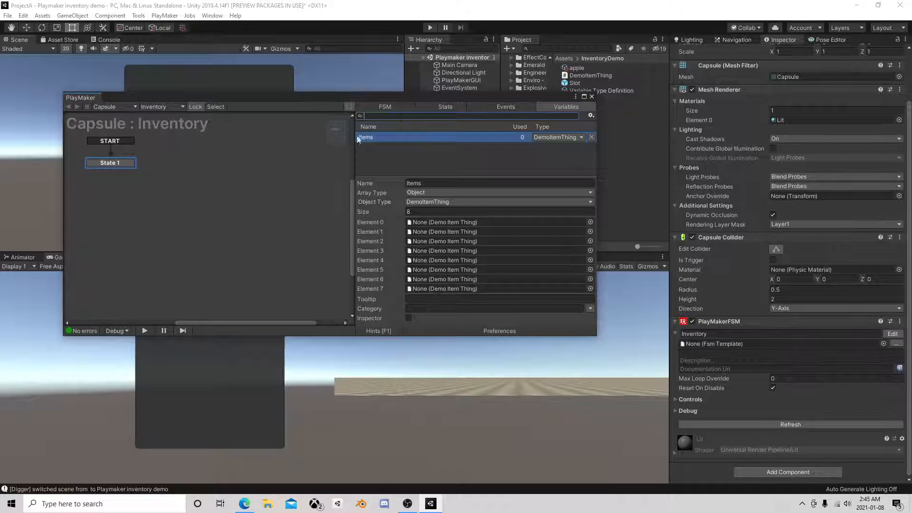
{"action": "left_click", "coordinate": [408, 317]}
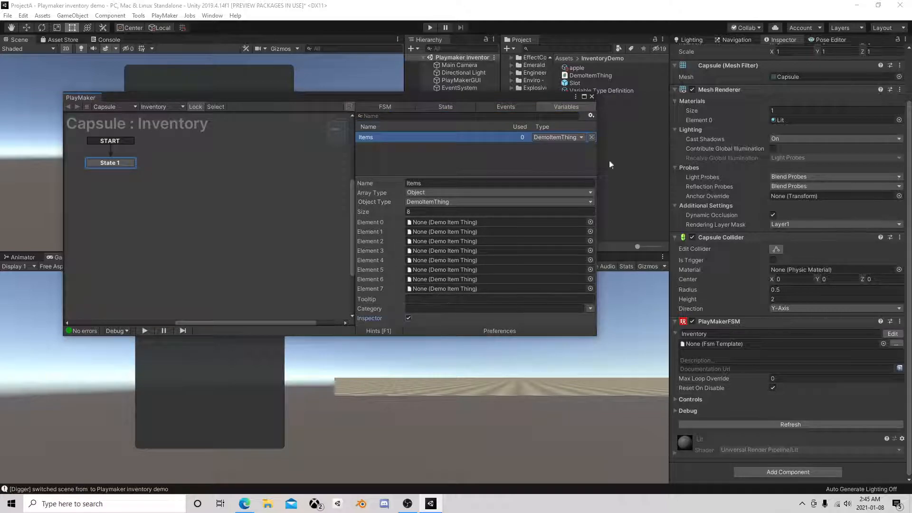
{"action": "left_click", "coordinate": [592, 96]}
{"action": "left_click", "coordinate": [675, 399]}
{"action": "scroll", "coordinate": [725, 323], "scroll_direction": "down", "scroll_amount": 3}
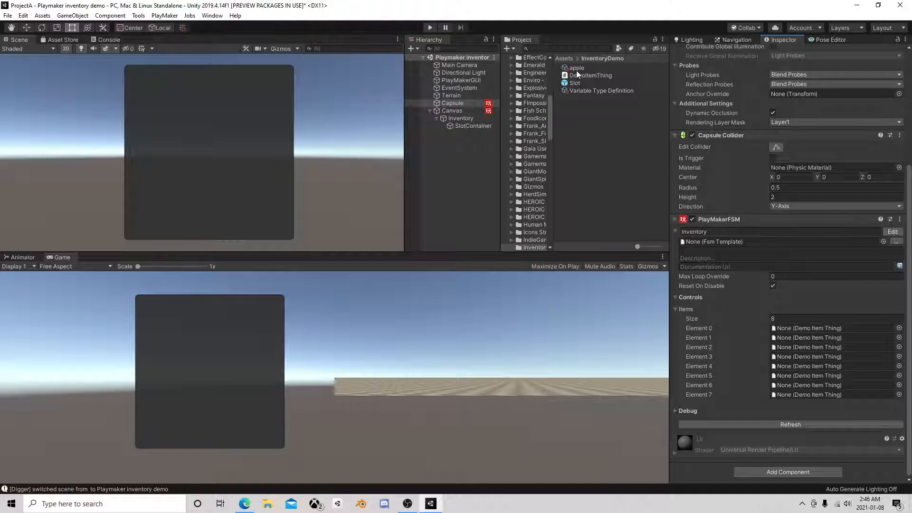
Assign the apple asset to Element 2 and Element 5 of the Capsule's Items array
{"action": "left_click", "coordinate": [459, 111]}
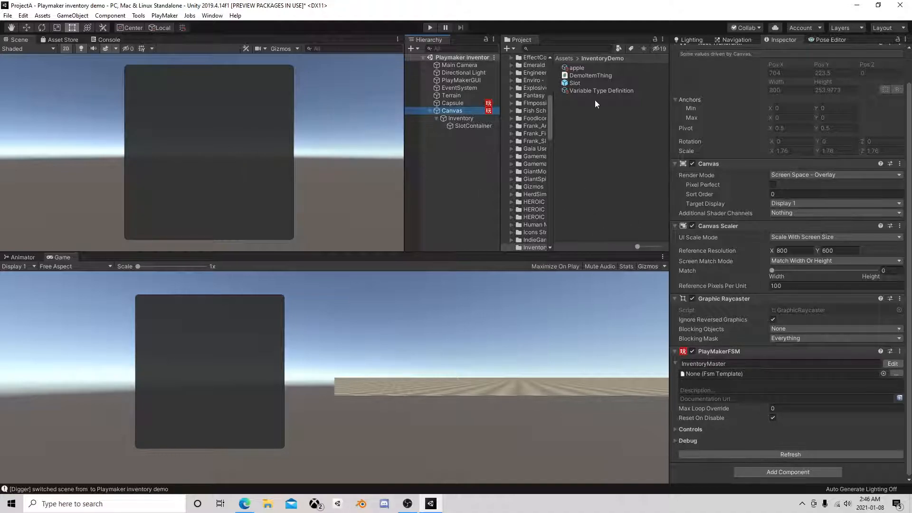
{"action": "left_click", "coordinate": [454, 103]}
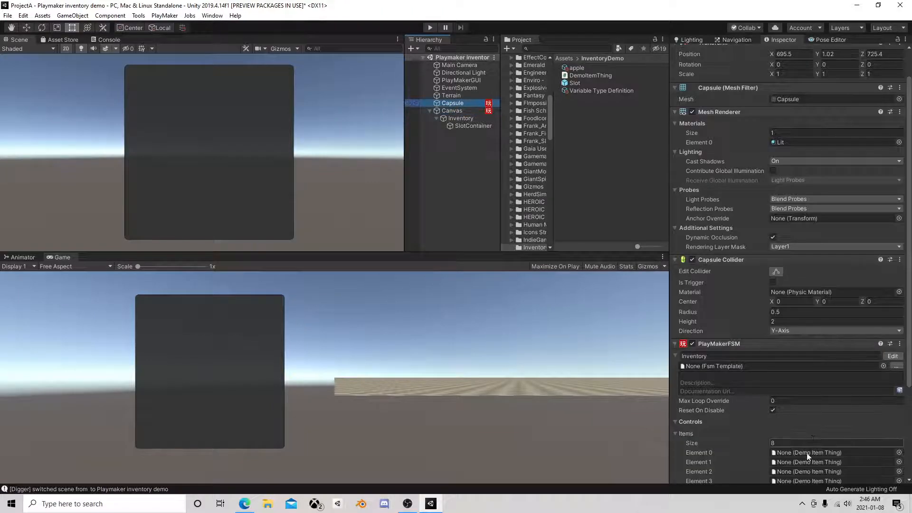
{"action": "scroll", "coordinate": [813, 437], "scroll_direction": "down", "scroll_amount": 5}
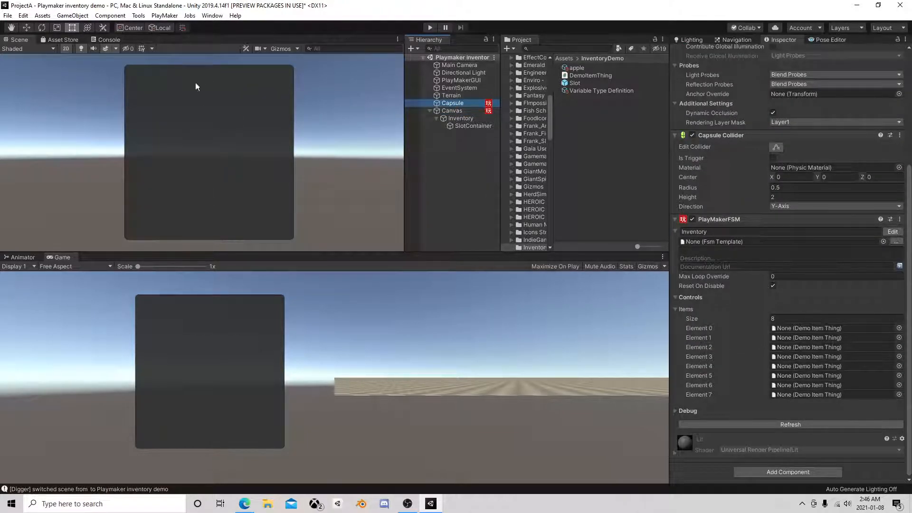
{"action": "left_click_drag", "start_coordinate": [574, 68], "coordinate": [824, 347]}
{"action": "left_click", "coordinate": [580, 69]}
{"action": "left_click_drag", "start_coordinate": [580, 69], "coordinate": [808, 376]}
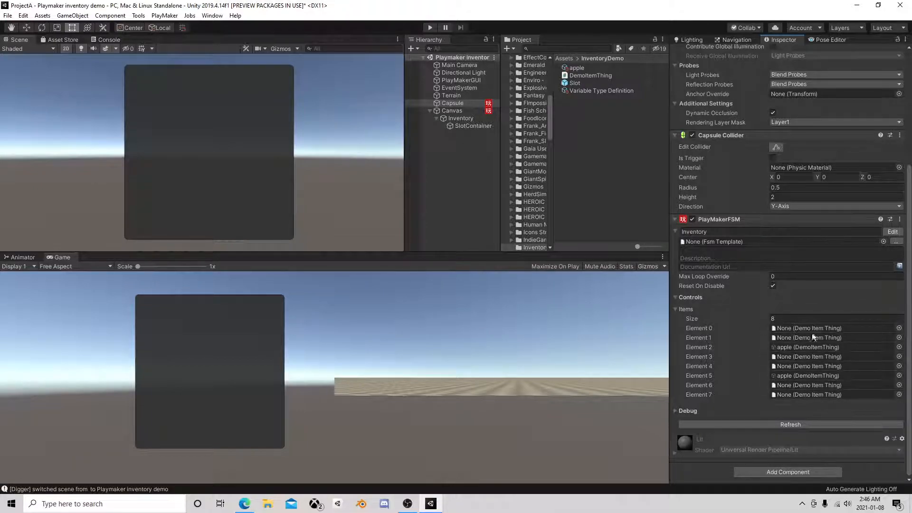
Collapse and re-expand the Items array to review its elements, dismissing the mail notification that covers them
{"action": "left_click", "coordinate": [675, 310]}
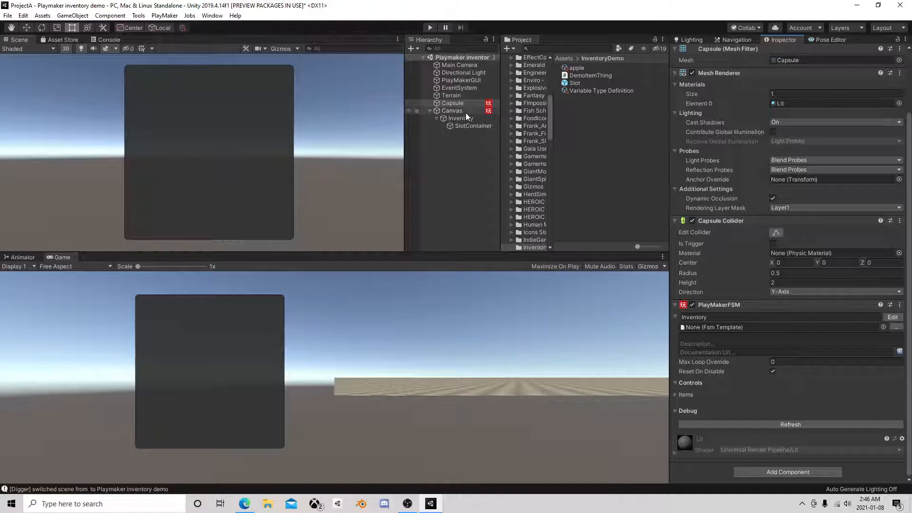
{"action": "left_click", "coordinate": [675, 394]}
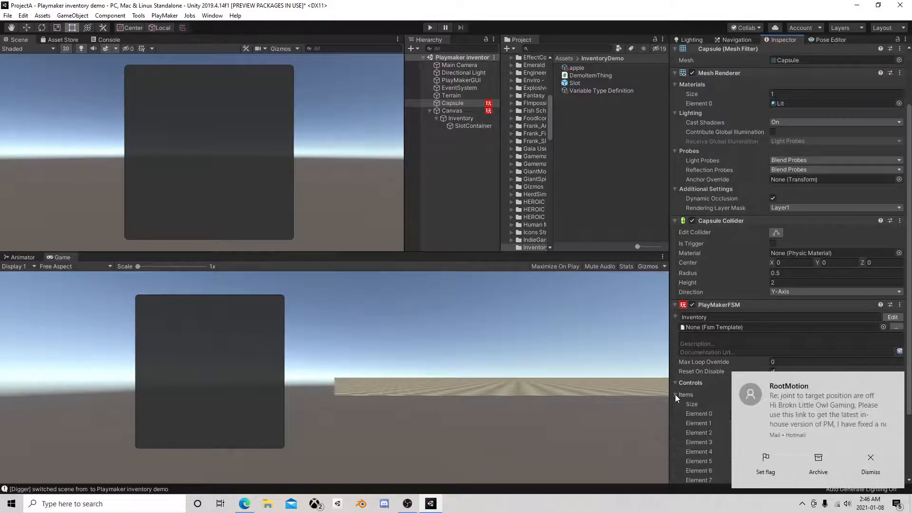
{"action": "left_click", "coordinate": [871, 459]}
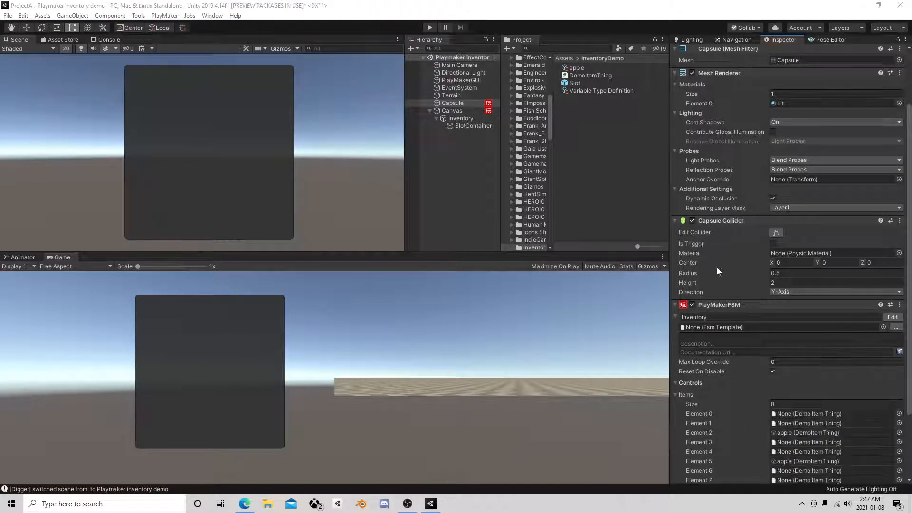
{"action": "left_click", "coordinate": [407, 504]}
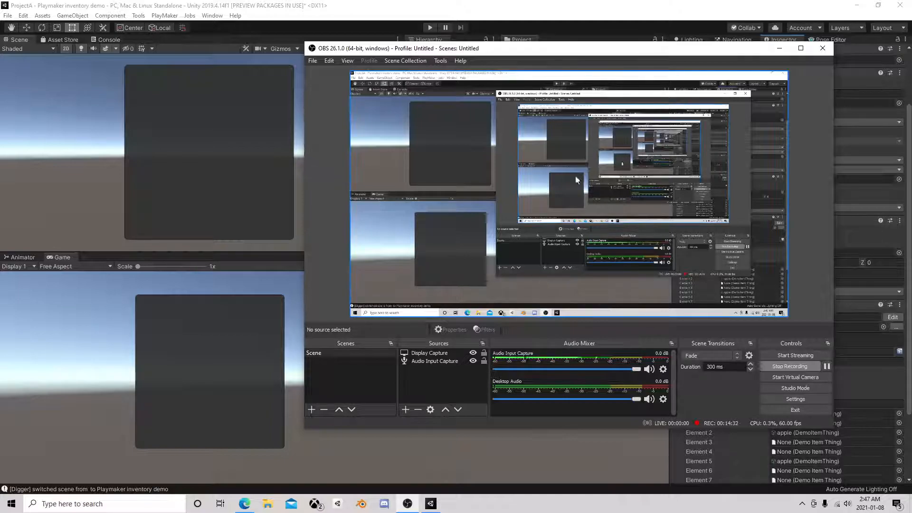
{"action": "left_click", "coordinate": [824, 49]}
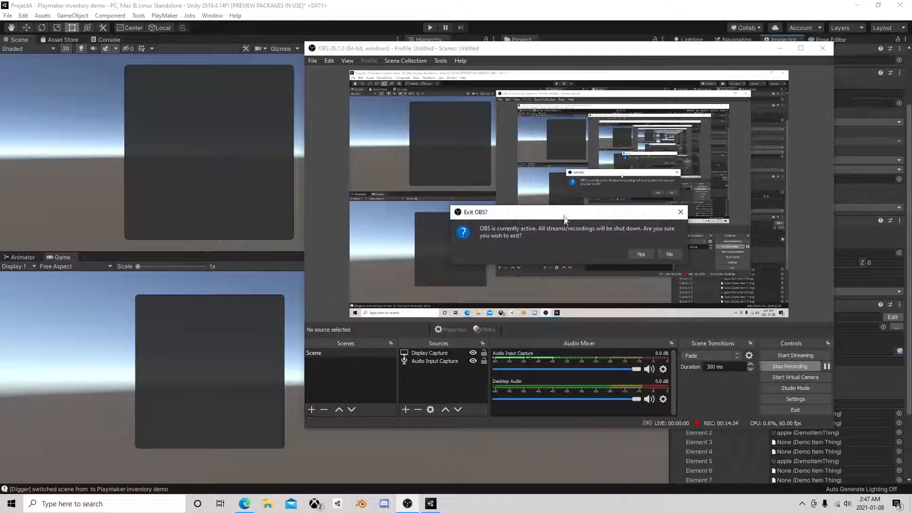
{"action": "left_click", "coordinate": [675, 254]}
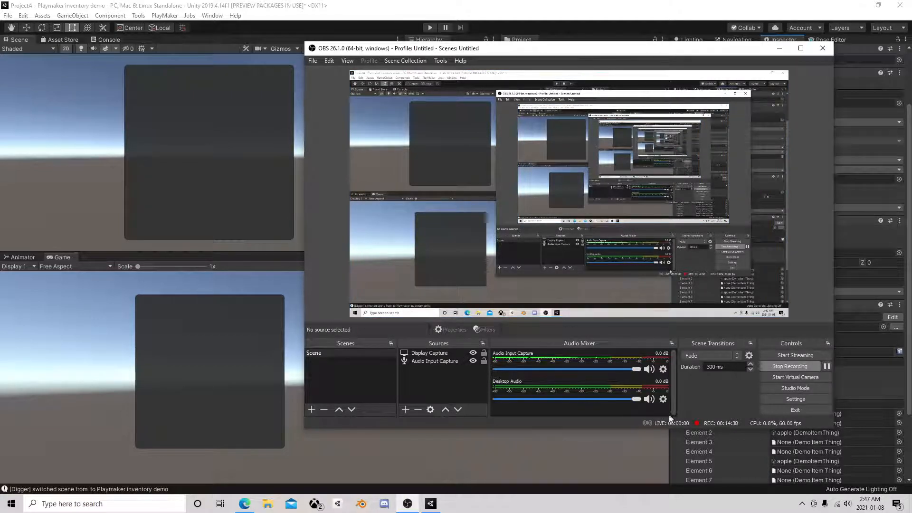